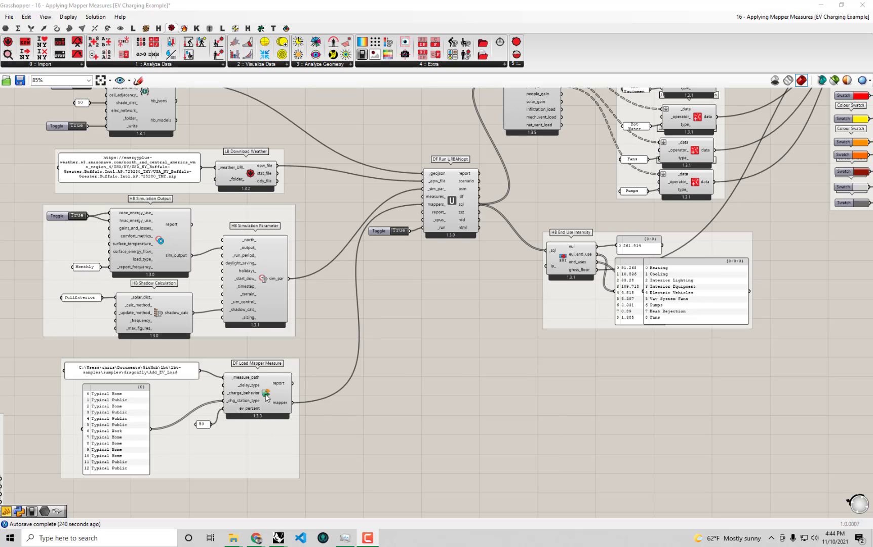
Switch to Chrome and review the REopt Lite page's introduction, data requirements, focus, technology and site data sections, and return to Grasshopper.
{"action": "mouse_move", "coordinate": [265, 395]}
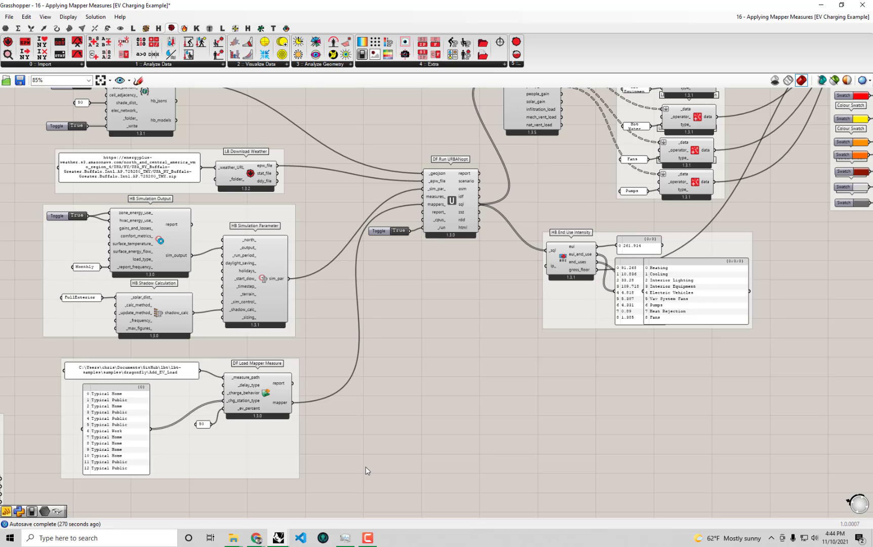
{"action": "mouse_move", "coordinate": [258, 536]}
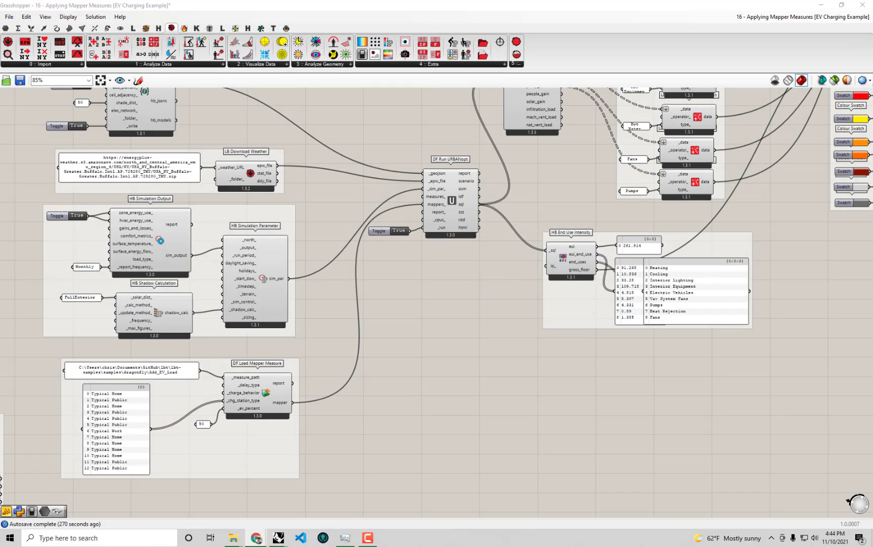
{"action": "left_click", "coordinate": [256, 538]}
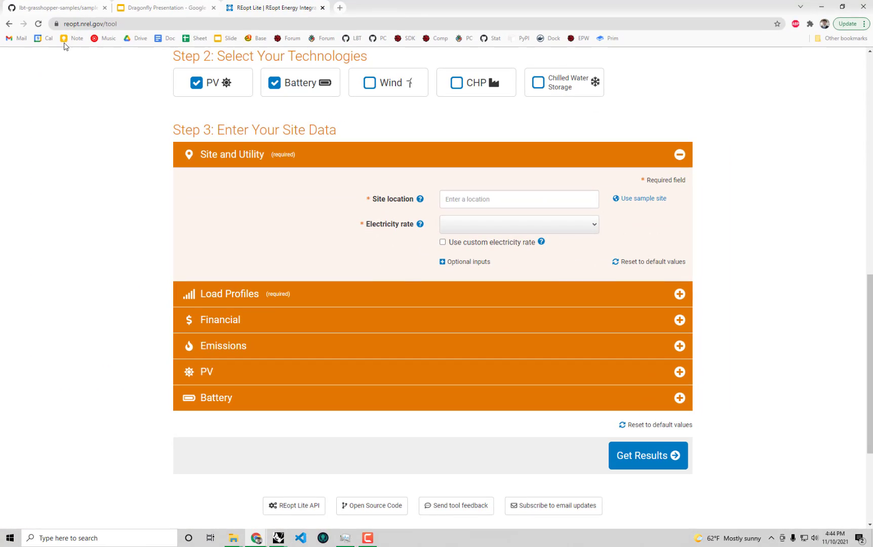
{"action": "scroll", "coordinate": [243, 177], "scroll_direction": "up", "scroll_amount": 5}
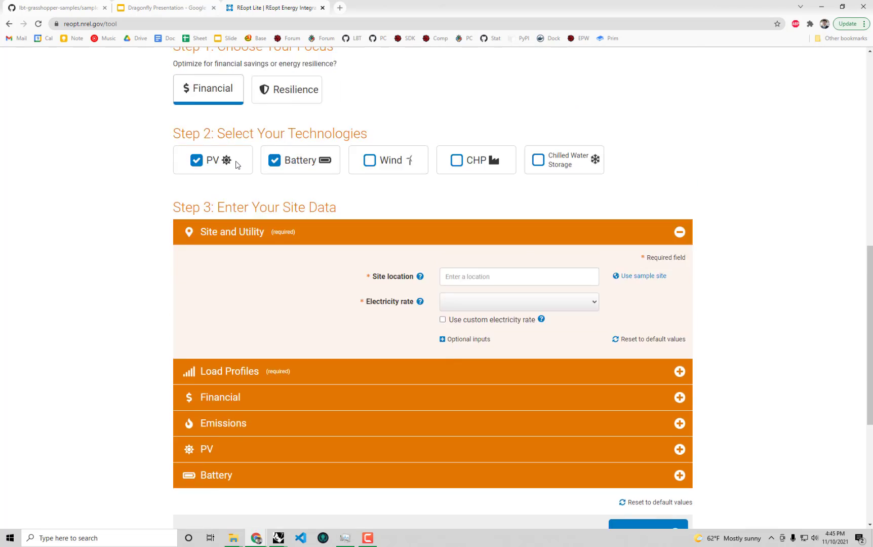
{"action": "scroll", "coordinate": [252, 197], "scroll_direction": "up", "scroll_amount": 5}
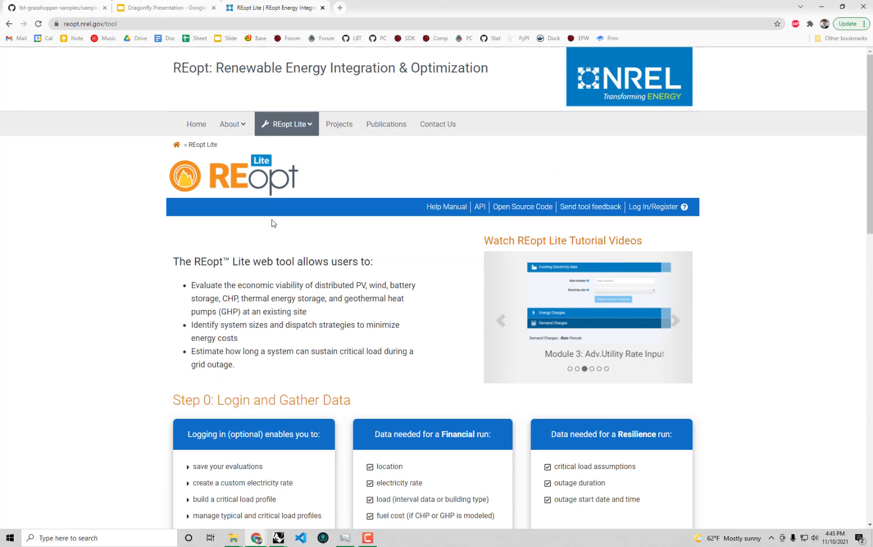
{"action": "scroll", "coordinate": [273, 223], "scroll_direction": "down", "scroll_amount": 8}
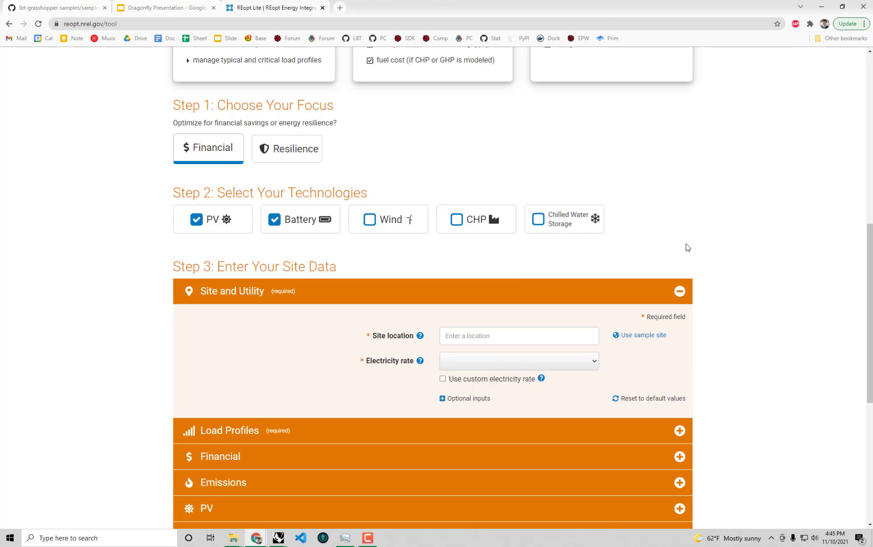
{"action": "left_click_drag", "start_coordinate": [604, 10], "coordinate": [577, 2]}
{"action": "scroll", "coordinate": [540, 189], "scroll_direction": "up", "scroll_amount": 3}
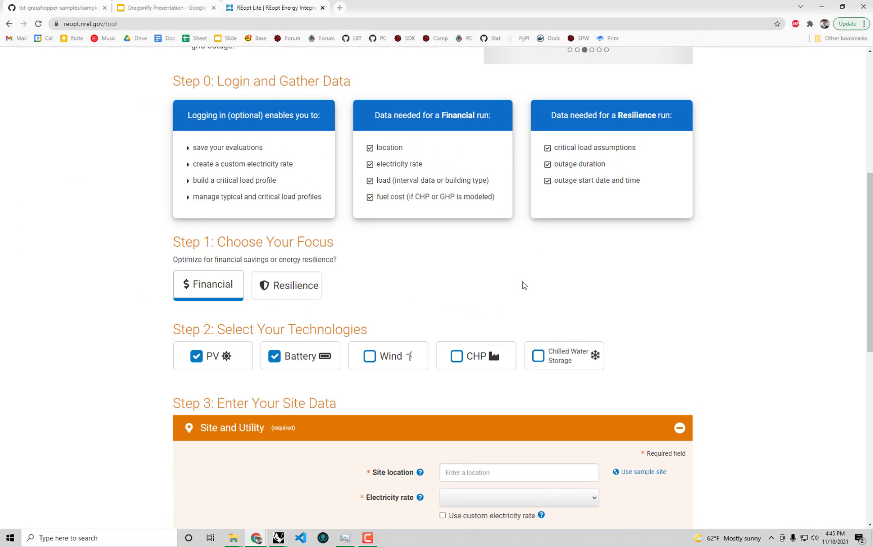
{"action": "scroll", "coordinate": [494, 303], "scroll_direction": "up", "scroll_amount": 2}
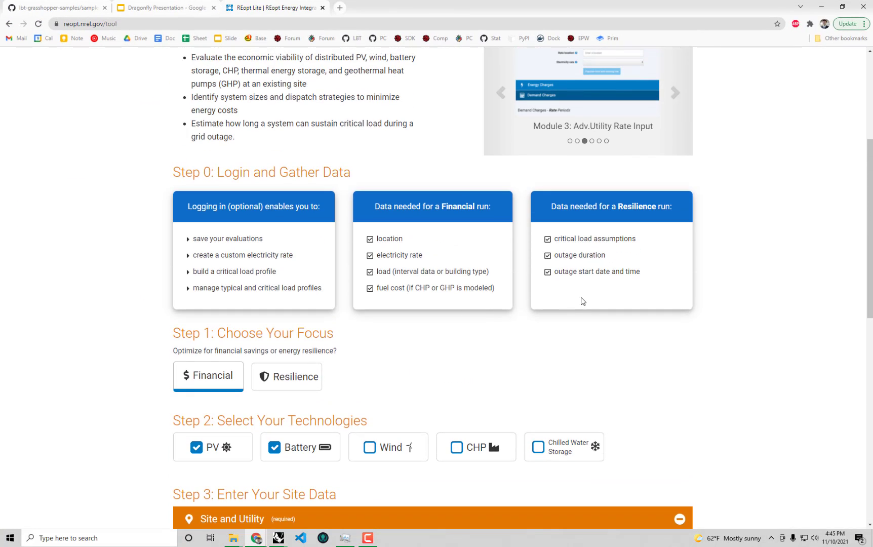
{"action": "scroll", "coordinate": [577, 306], "scroll_direction": "down", "scroll_amount": 5}
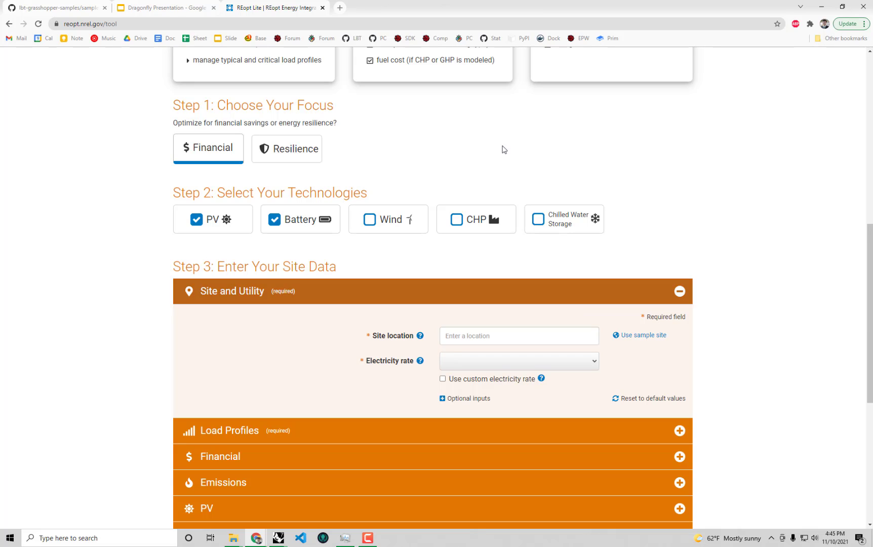
{"action": "left_click", "coordinate": [820, 7]}
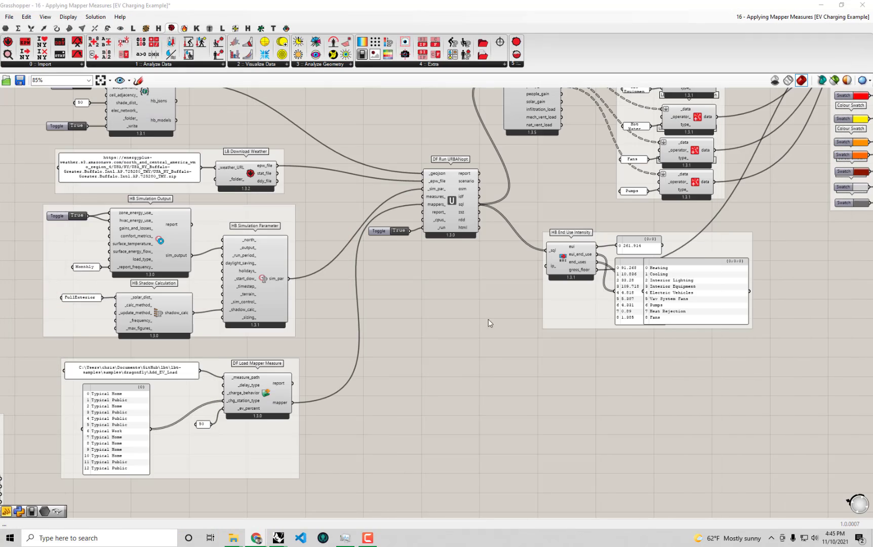
Place the Grasshopper window beside Rhino and show only the Perspective viewport with the building models.
{"action": "left_click_drag", "start_coordinate": [466, 4], "coordinate": [872, 140]}
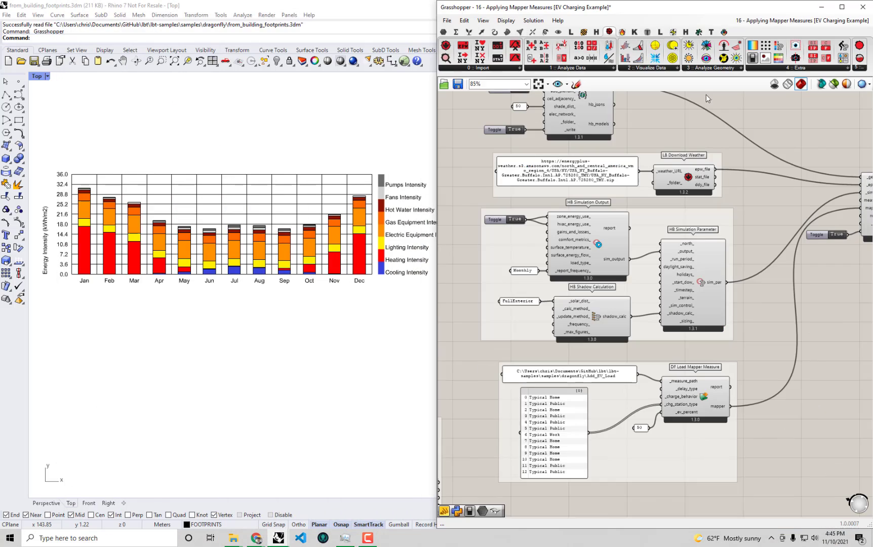
{"action": "double_click", "coordinate": [37, 77]}
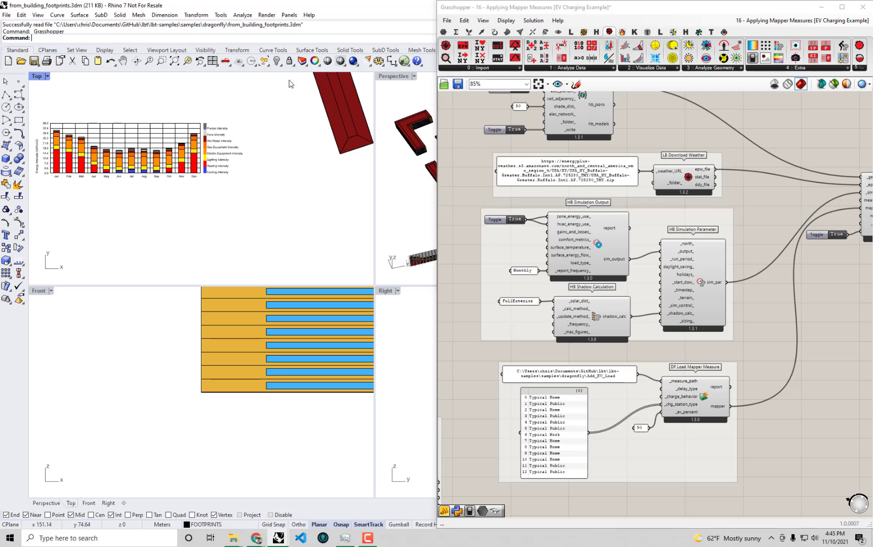
{"action": "double_click", "coordinate": [381, 77]}
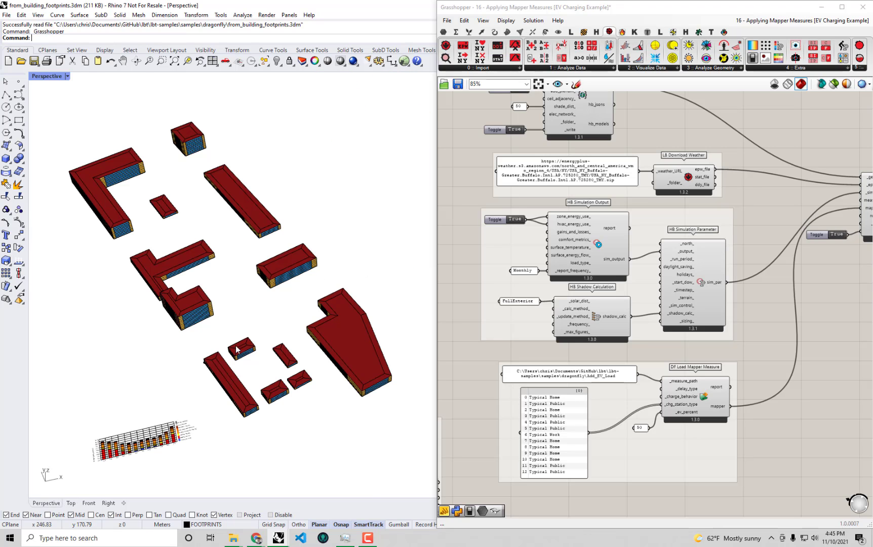
{"action": "right_click_drag", "start_coordinate": [238, 350], "coordinate": [251, 353], "text": "shift"}
{"action": "right_click_drag", "start_coordinate": [820, 329], "coordinate": [747, 282]}
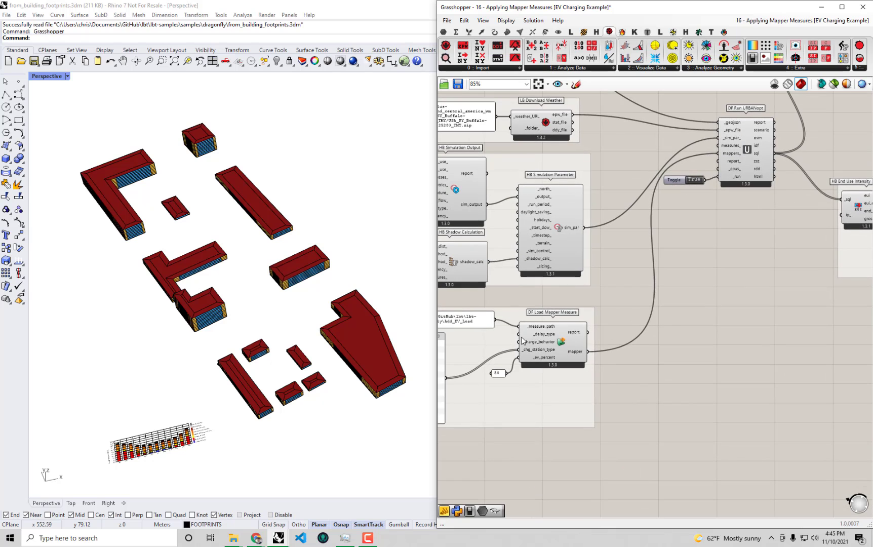
{"action": "left_click", "coordinate": [564, 342]}
{"action": "right_click_drag", "start_coordinate": [563, 342], "coordinate": [574, 313]}
{"action": "scroll", "coordinate": [657, 299], "scroll_direction": "up", "scroll_amount": 1}
{"action": "scroll", "coordinate": [682, 301], "scroll_direction": "down", "scroll_amount": 2}
{"action": "right_click_drag", "start_coordinate": [686, 335], "coordinate": [685, 345]}
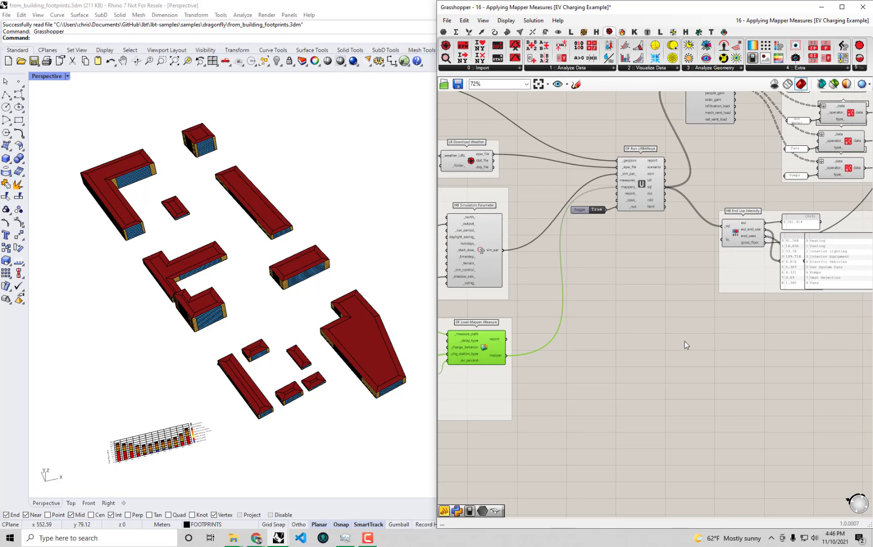
{"action": "left_click", "coordinate": [675, 303]}
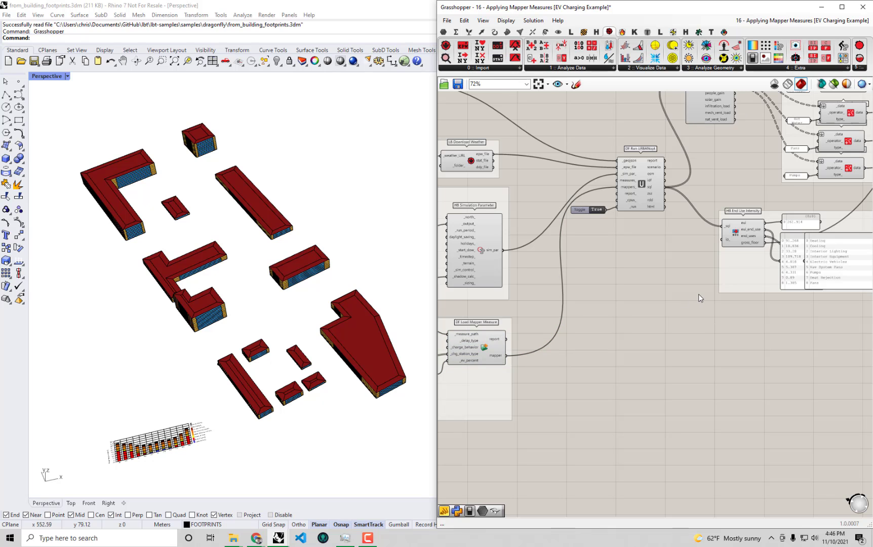
Maximize Grasshopper, add a DF Run REopt component below the End Use Intensity group, and shift that group slightly to make room.
{"action": "double_click", "coordinate": [704, 9]}
{"action": "scroll", "coordinate": [313, 253], "scroll_direction": "up", "scroll_amount": 4}
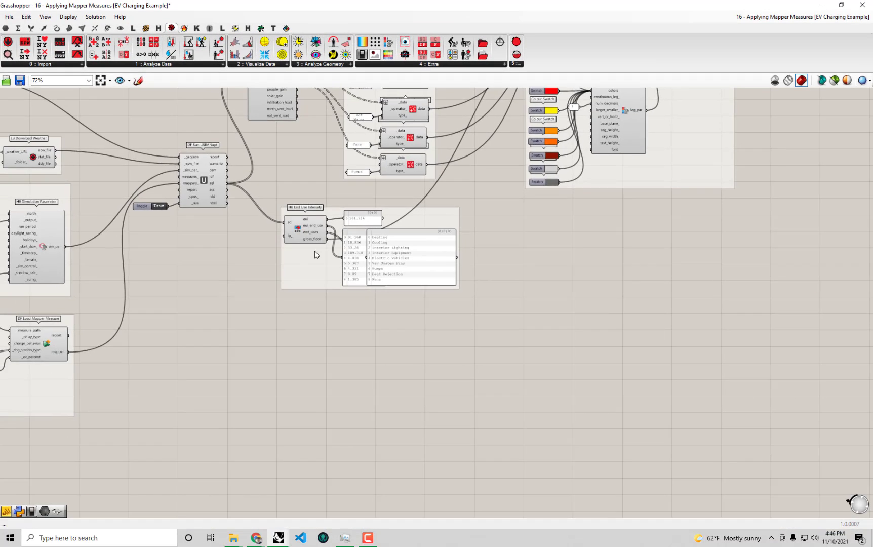
{"action": "right_click_drag", "start_coordinate": [421, 258], "coordinate": [400, 304]}
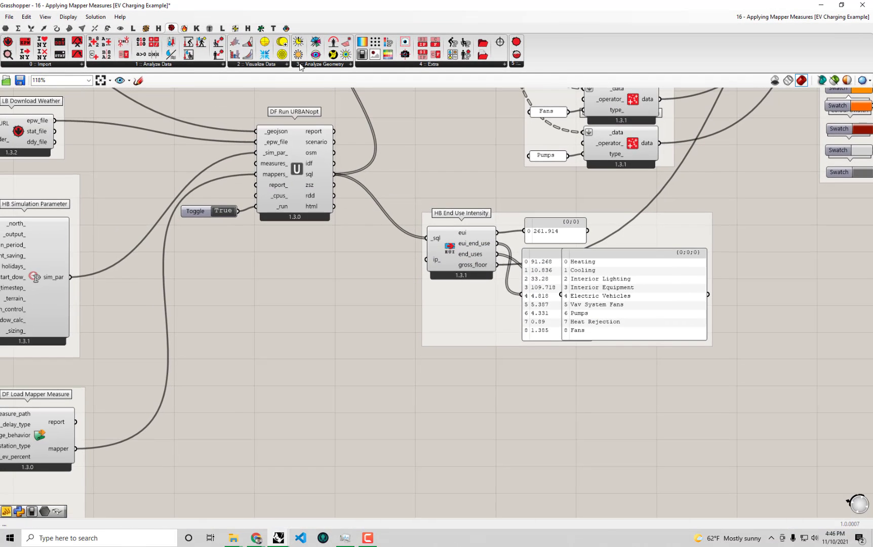
{"action": "left_click", "coordinate": [260, 29]}
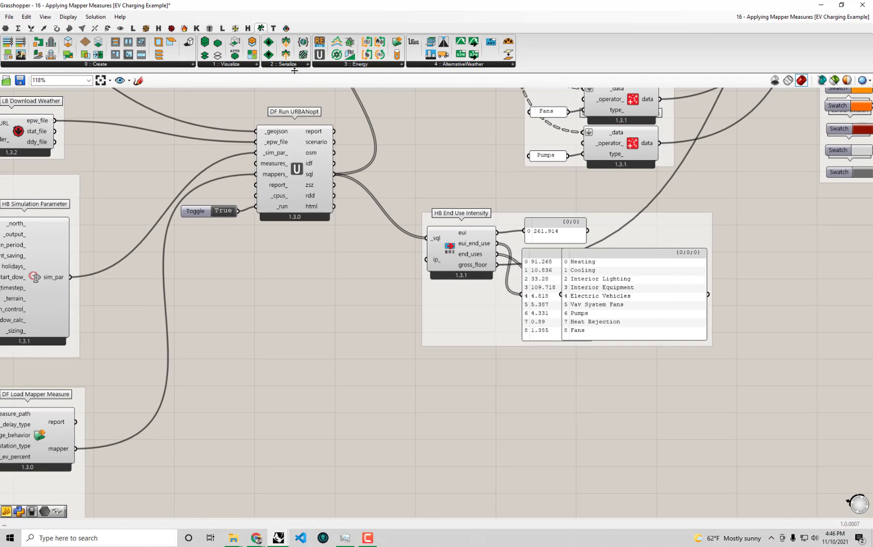
{"action": "left_click", "coordinate": [338, 65]}
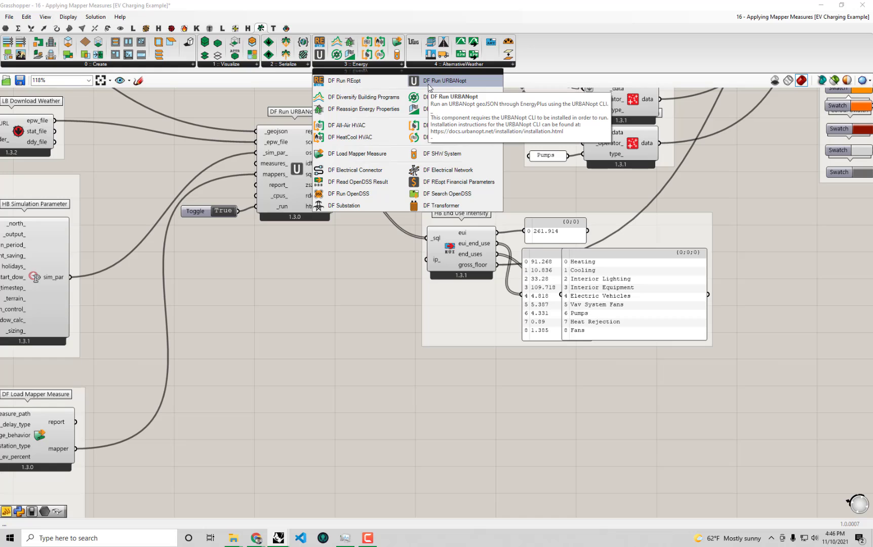
{"action": "left_click", "coordinate": [383, 85]}
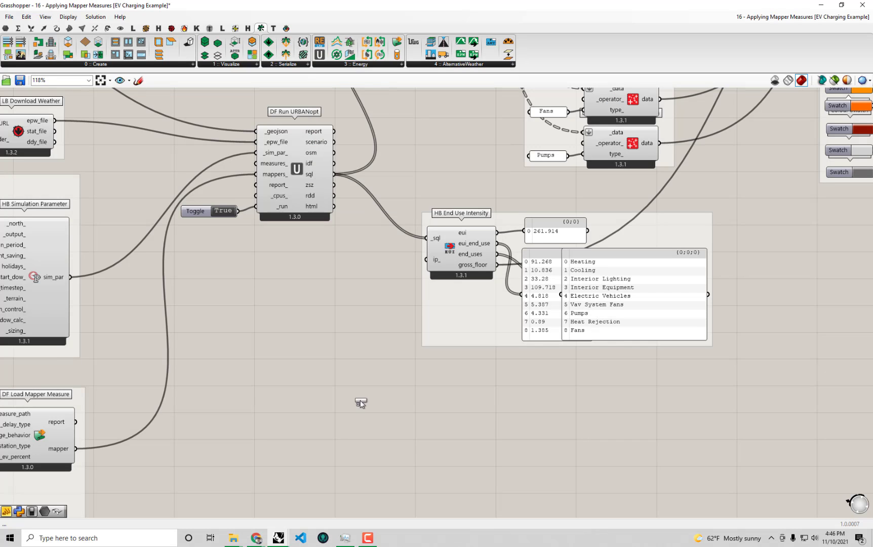
{"action": "left_click", "coordinate": [388, 408]}
{"action": "left_click_drag", "start_coordinate": [466, 317], "coordinate": [479, 309]}
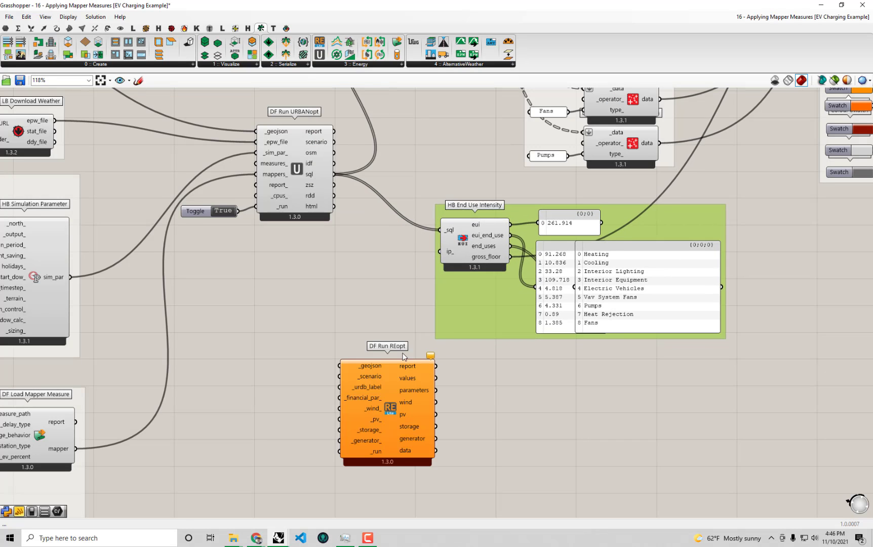
Reposition the Run REopt component beneath Run URBANopt and read its list of warnings.
{"action": "right_click_drag", "start_coordinate": [359, 389], "coordinate": [477, 360]}
{"action": "right_click_drag", "start_coordinate": [486, 286], "coordinate": [484, 310]}
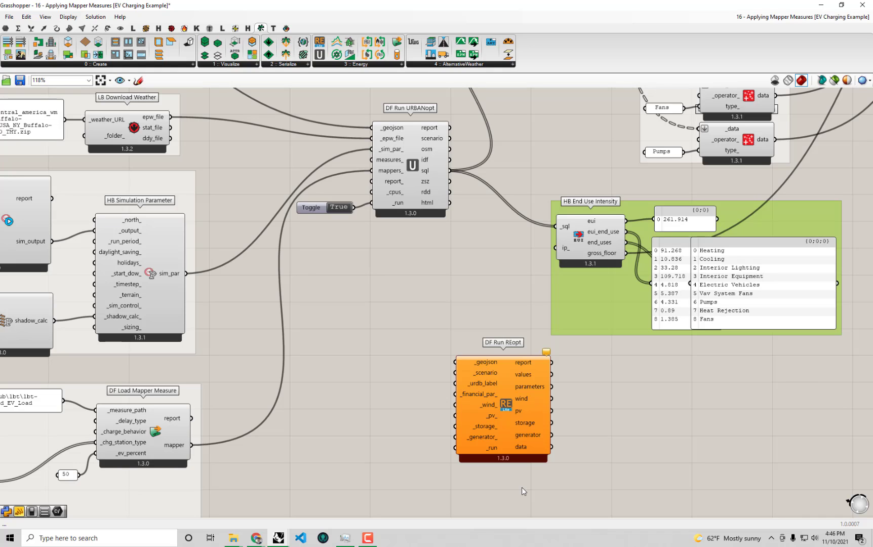
{"action": "right_click_drag", "start_coordinate": [518, 388], "coordinate": [553, 441]}
{"action": "left_click", "coordinate": [537, 446]}
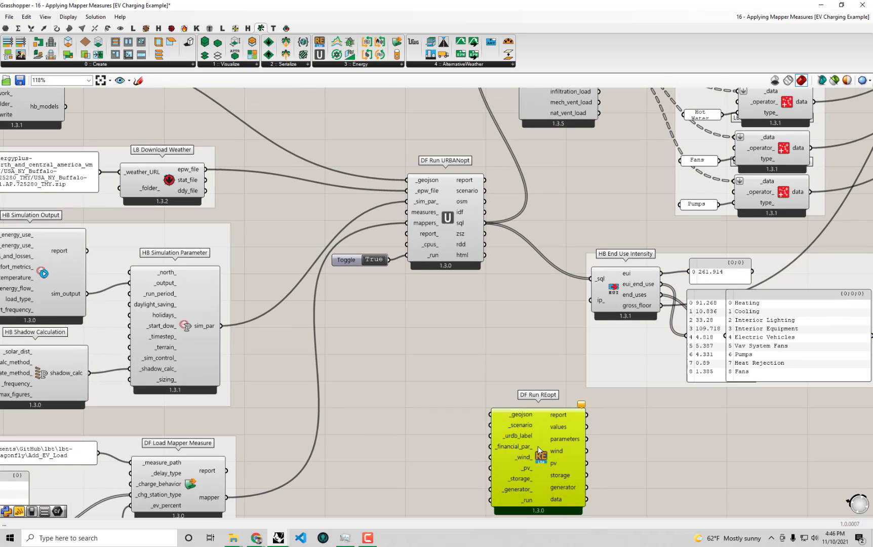
{"action": "left_click_drag", "start_coordinate": [537, 446], "coordinate": [499, 396]}
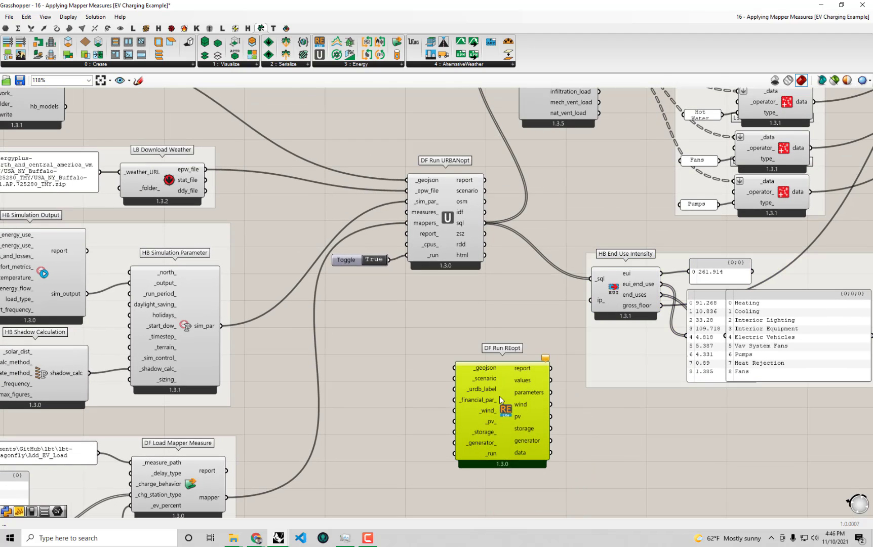
{"action": "left_click", "coordinate": [541, 354]}
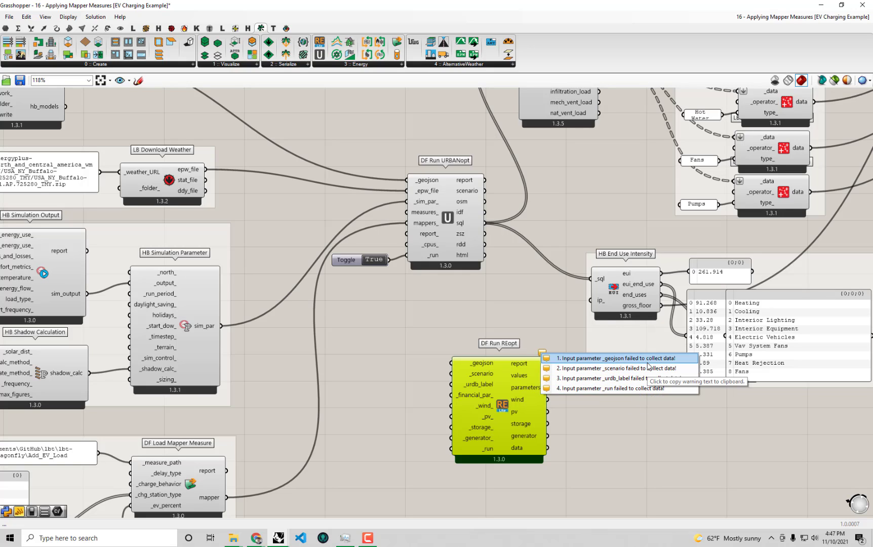
{"action": "left_click", "coordinate": [441, 312]}
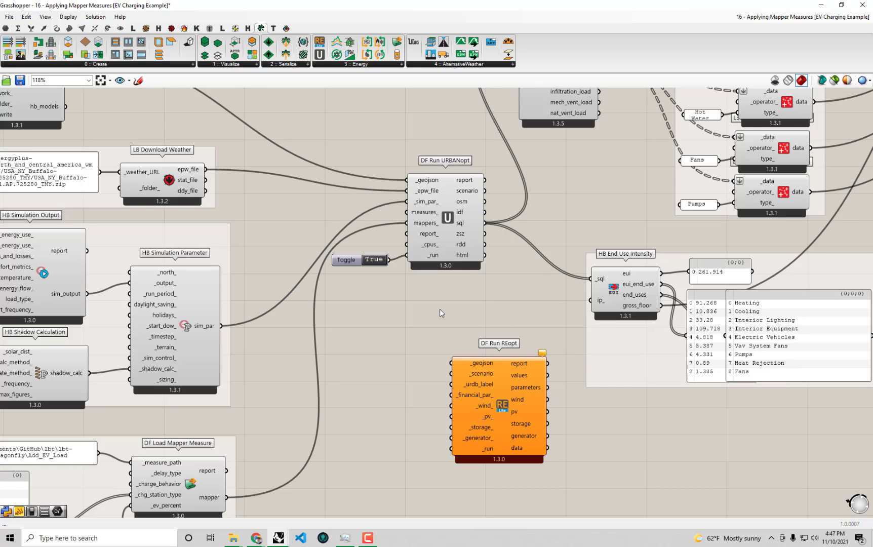
Move Run REopt above Run URBANopt and connect the geojson output of DF Model To geoJSON to its _geojson input.
{"action": "right_click_drag", "start_coordinate": [440, 310], "coordinate": [521, 384]}
{"action": "left_click_drag", "start_coordinate": [581, 494], "coordinate": [391, 168]}
{"action": "right_click_drag", "start_coordinate": [392, 169], "coordinate": [565, 285]}
{"action": "left_click_drag", "start_coordinate": [515, 233], "coordinate": [527, 229]}
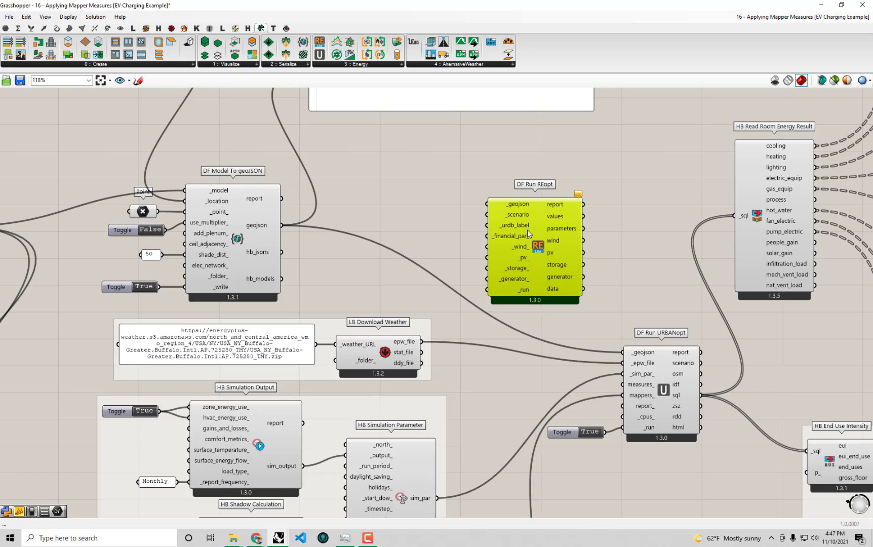
{"action": "left_click_drag", "start_coordinate": [282, 224], "coordinate": [490, 203]}
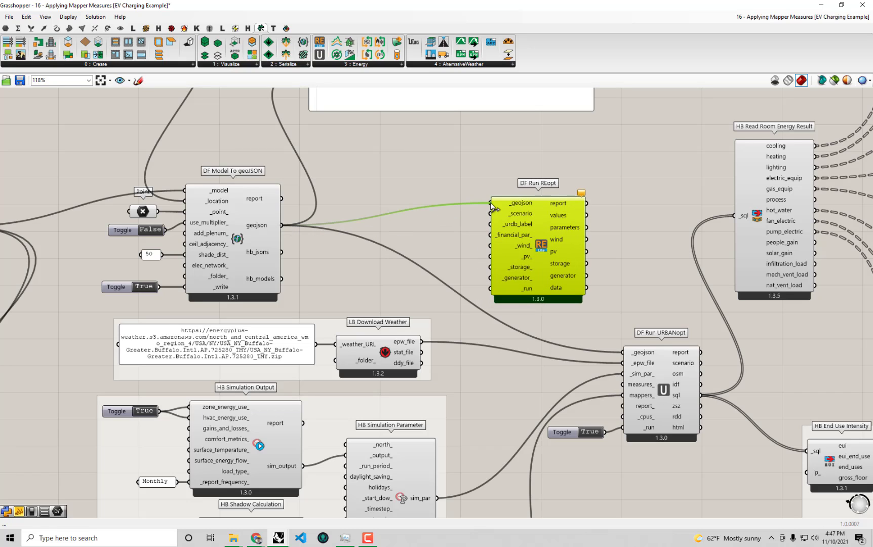
{"action": "left_click_drag", "start_coordinate": [539, 222], "coordinate": [599, 199]}
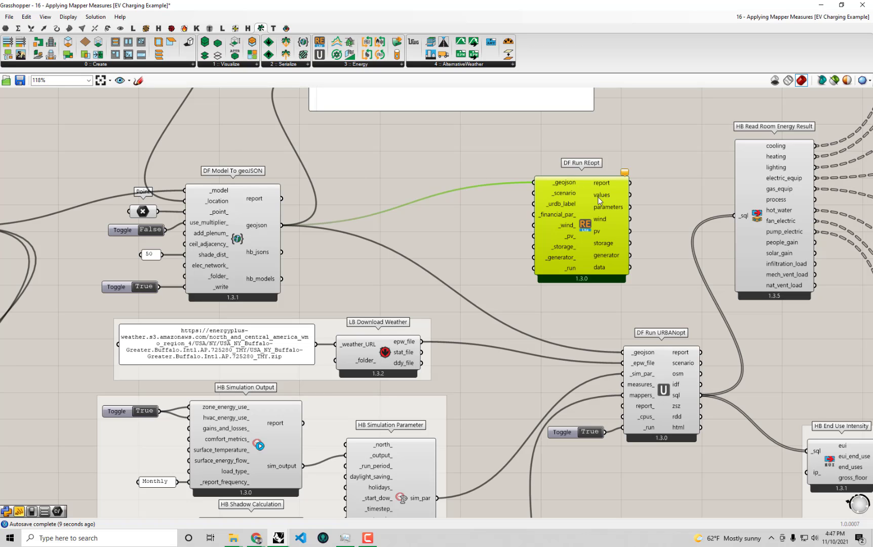
Connect the scenario output of DF Run URBANopt to the _scenario input of DF Run REopt.
{"action": "scroll", "coordinate": [598, 200], "scroll_direction": "up", "scroll_amount": 2}
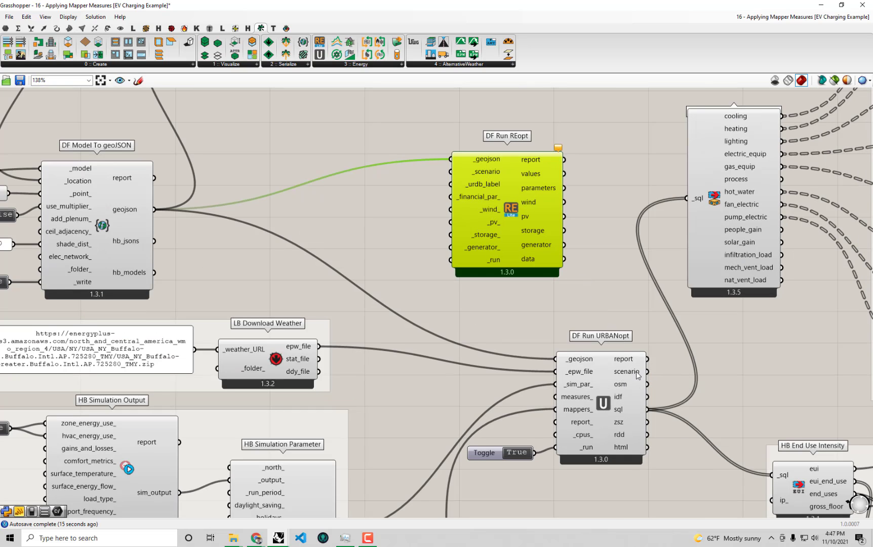
{"action": "mouse_move", "coordinate": [625, 377]}
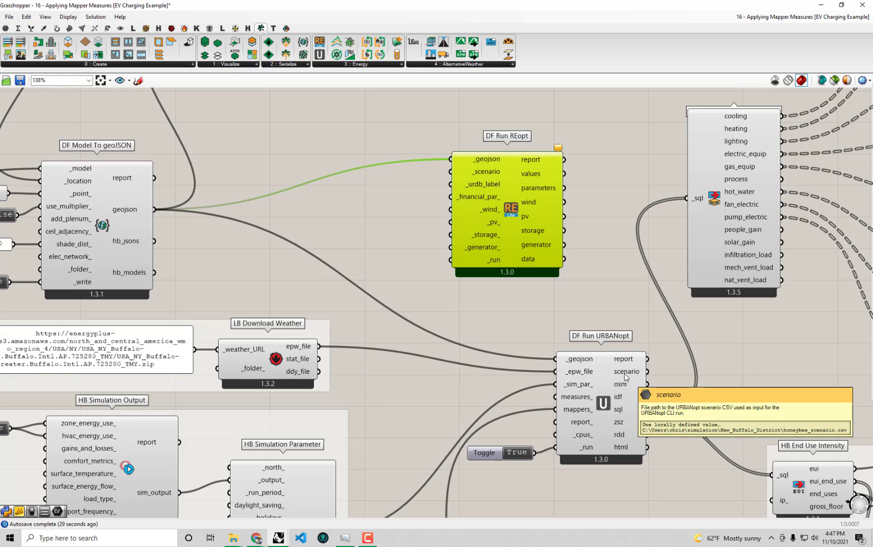
{"action": "right_click_drag", "start_coordinate": [626, 377], "coordinate": [570, 377]}
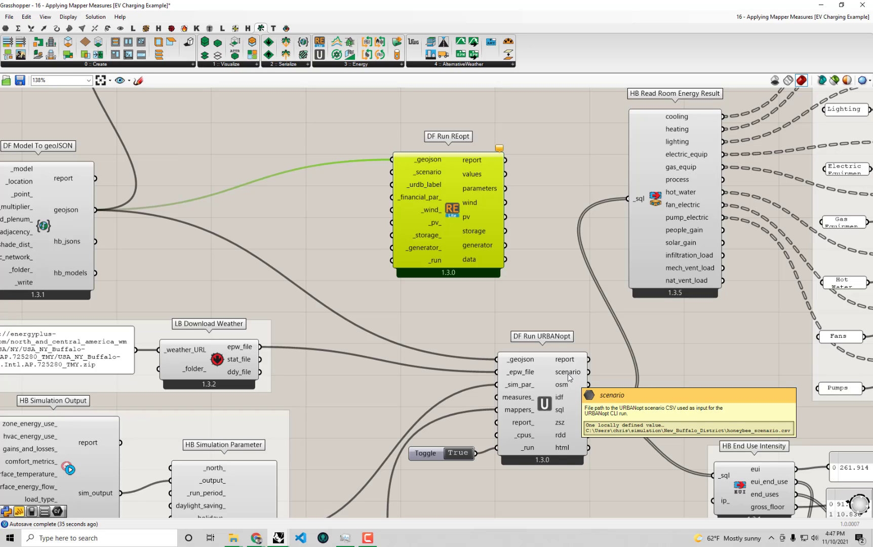
{"action": "left_click_drag", "start_coordinate": [588, 372], "coordinate": [392, 172]}
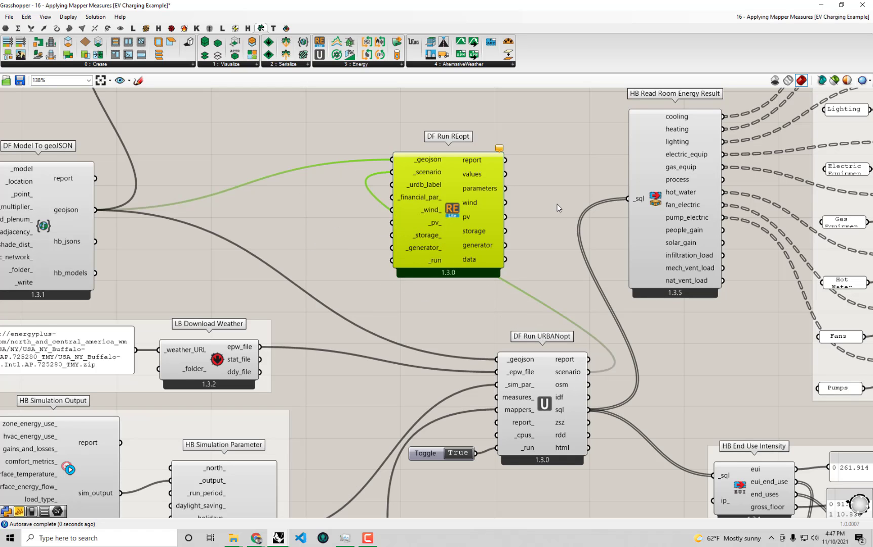
{"action": "right_click_drag", "start_coordinate": [564, 201], "coordinate": [566, 188]}
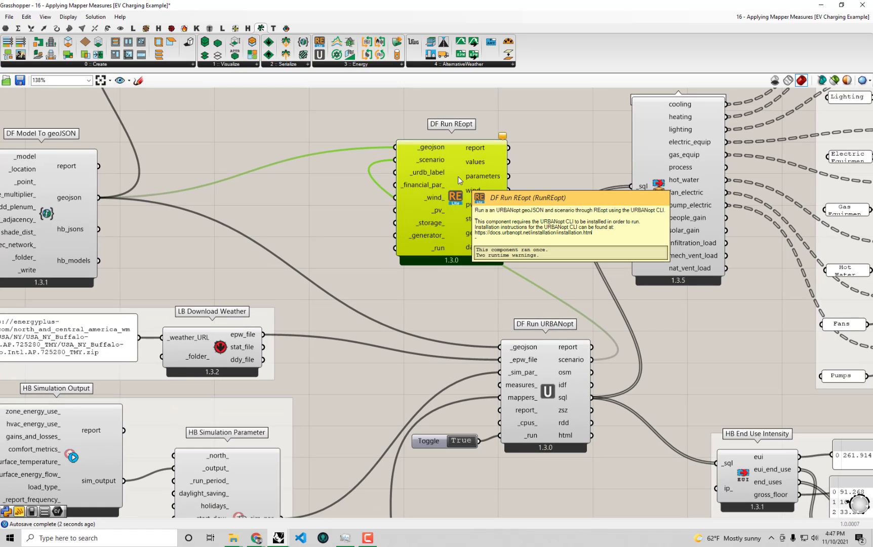
Move the End Use Intensity group farther from Run URBANopt and place DF Run REopt in the space beneath Run URBANopt.
{"action": "scroll", "coordinate": [541, 221], "scroll_direction": "down", "scroll_amount": 3}
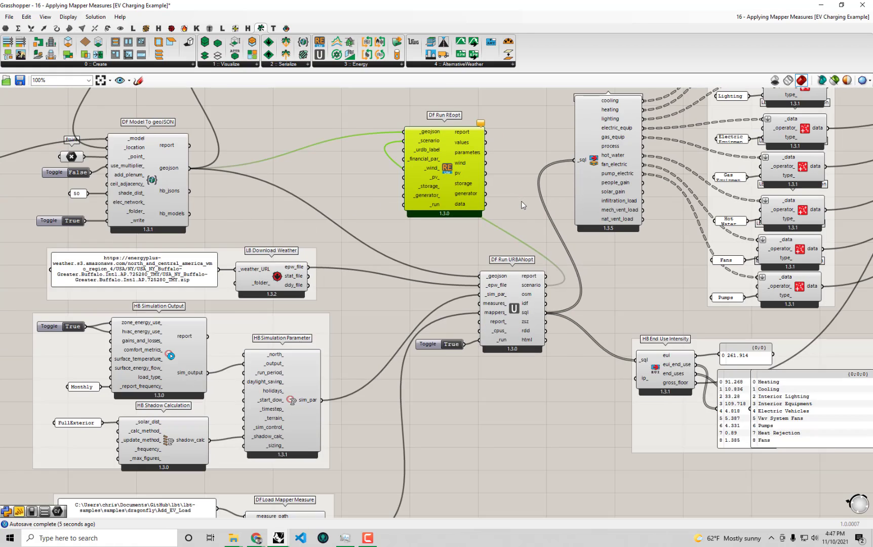
{"action": "scroll", "coordinate": [523, 204], "scroll_direction": "down", "scroll_amount": 1}
{"action": "left_click_drag", "start_coordinate": [668, 414], "coordinate": [757, 397]}
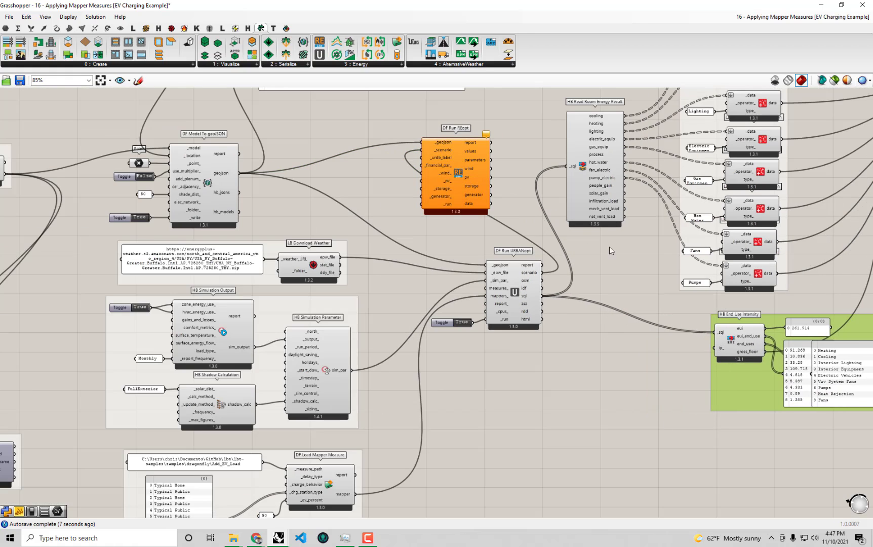
{"action": "left_click_drag", "start_coordinate": [460, 178], "coordinate": [595, 370]}
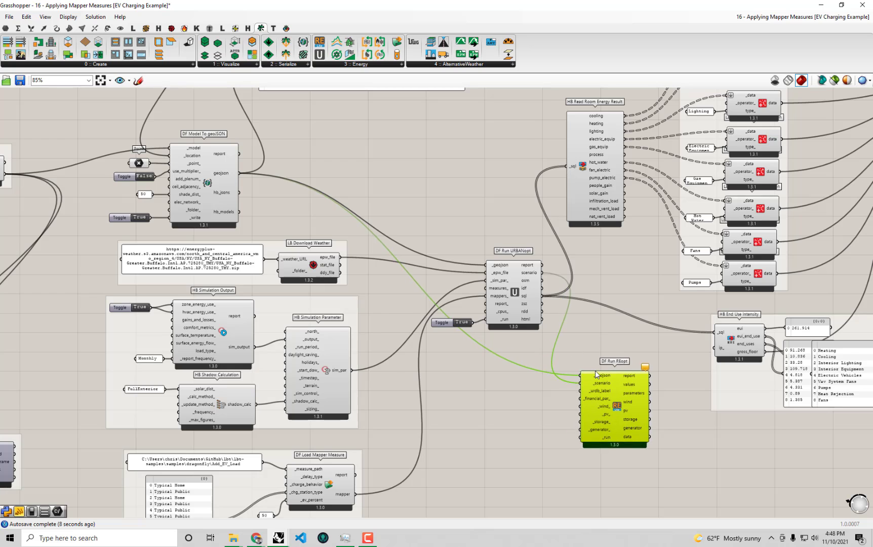
{"action": "scroll", "coordinate": [594, 370], "scroll_direction": "up", "scroll_amount": 3}
{"action": "right_click_drag", "start_coordinate": [597, 377], "coordinate": [596, 306]}
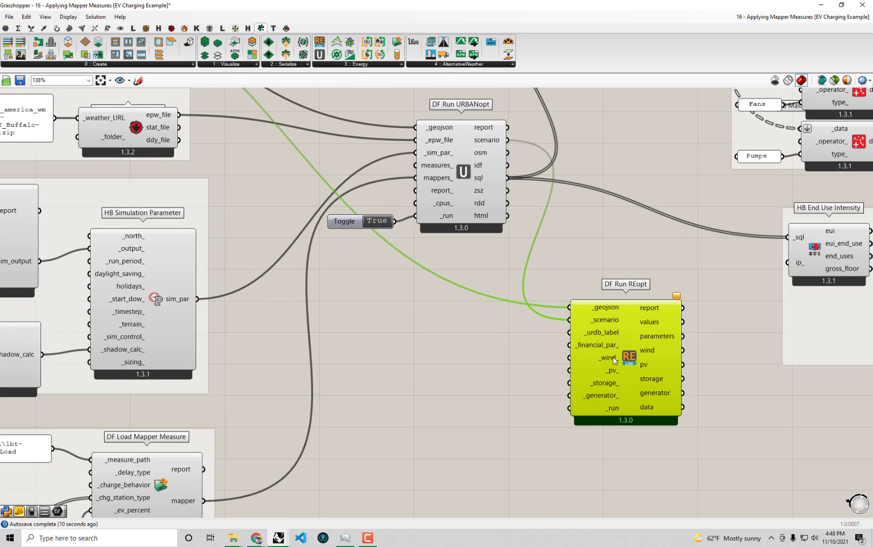
Read the description of the _urdb_label input on DF Run REopt.
{"action": "right_click_drag", "start_coordinate": [612, 357], "coordinate": [559, 352]}
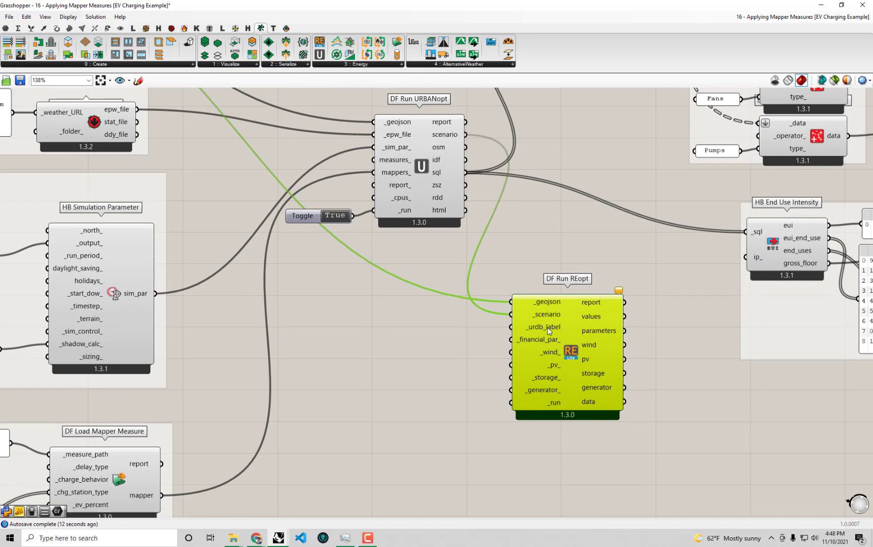
{"action": "mouse_move", "coordinate": [548, 327]}
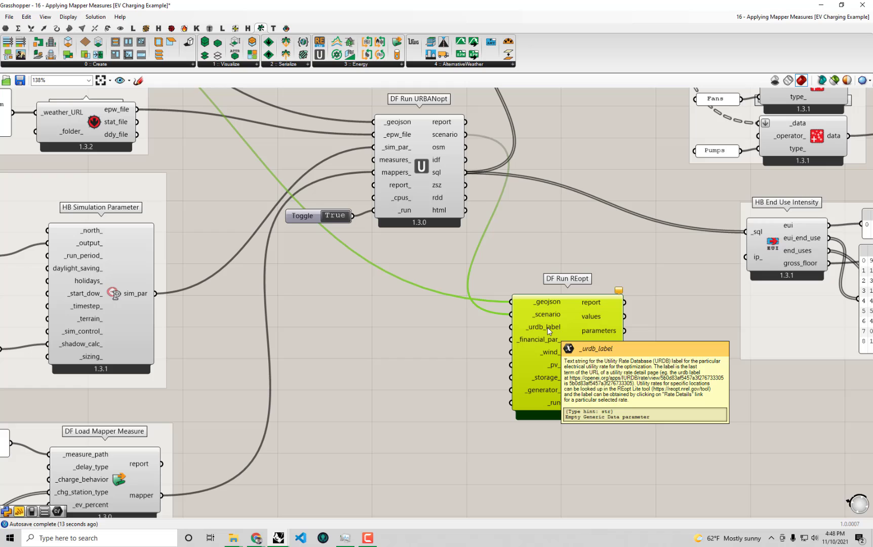
{"action": "left_click", "coordinate": [619, 290]}
{"action": "left_click", "coordinate": [635, 329]}
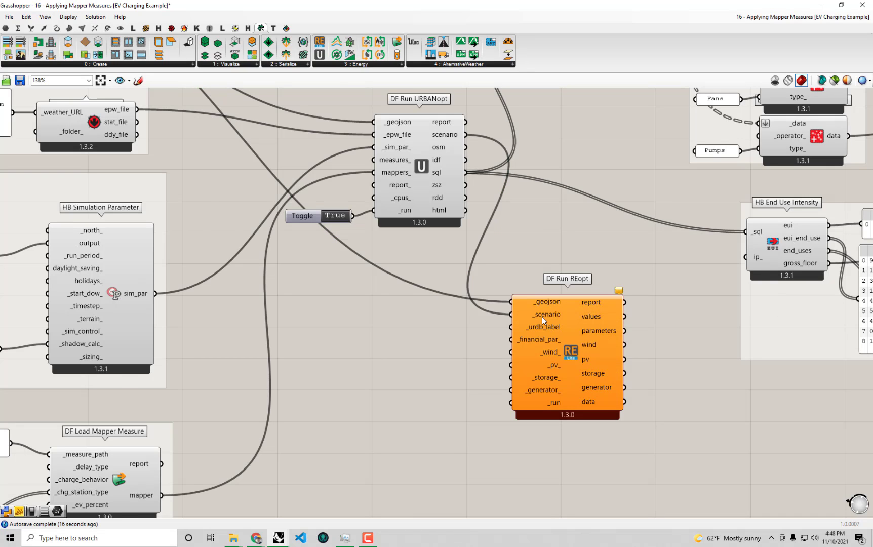
{"action": "scroll", "coordinate": [542, 316], "scroll_direction": "up", "scroll_amount": 1}
{"action": "mouse_move", "coordinate": [541, 330]}
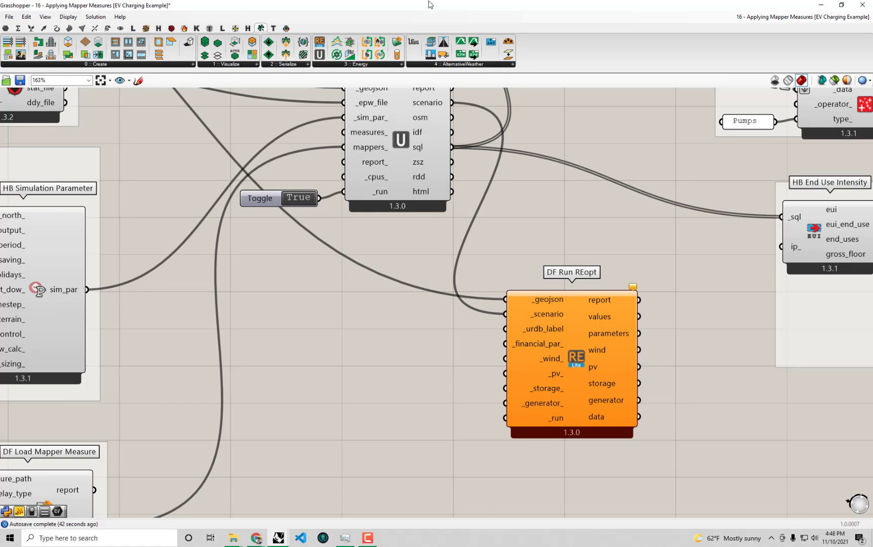
Switch to the REopt Lite web tool in Chrome, maximize the window, and go to the Site and Utility inputs.
{"action": "left_click_drag", "start_coordinate": [429, 5], "coordinate": [475, 4]}
{"action": "left_click", "coordinate": [256, 537]}
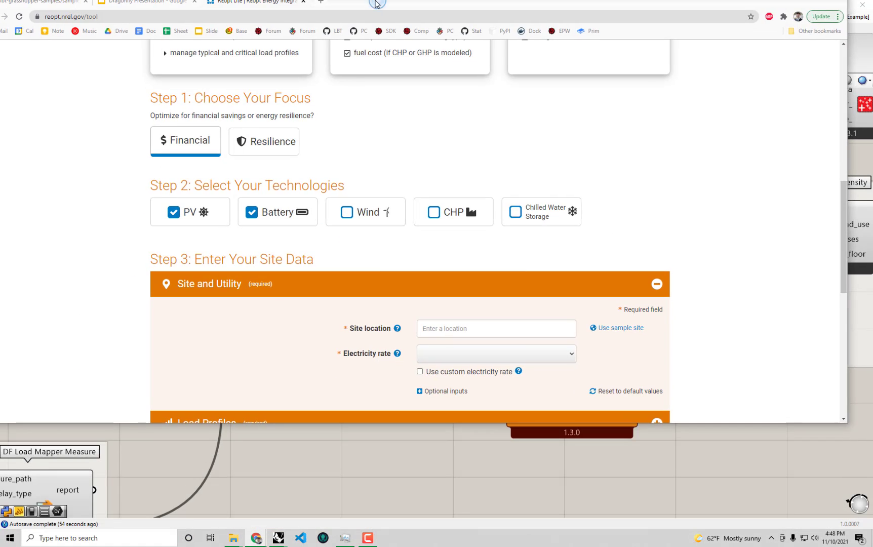
{"action": "double_click", "coordinate": [375, 4]}
{"action": "scroll", "coordinate": [386, 152], "scroll_direction": "up", "scroll_amount": 5}
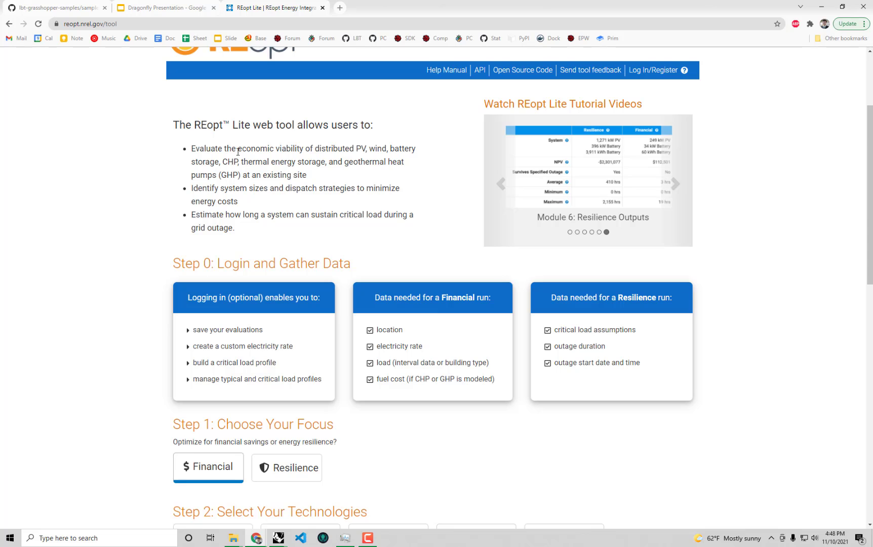
{"action": "scroll", "coordinate": [291, 138], "scroll_direction": "down", "scroll_amount": 9}
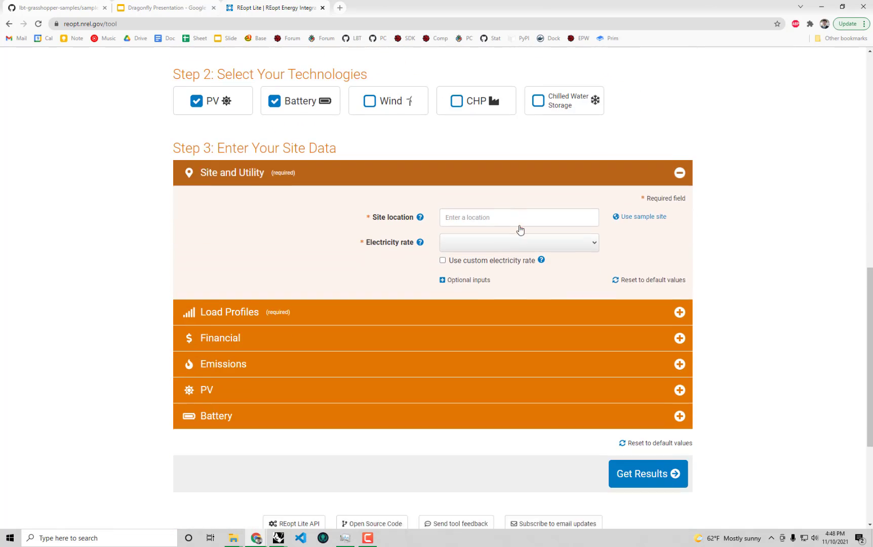
Set the site location to Buffalo, NY, USA.
{"action": "left_click", "coordinate": [518, 198]}
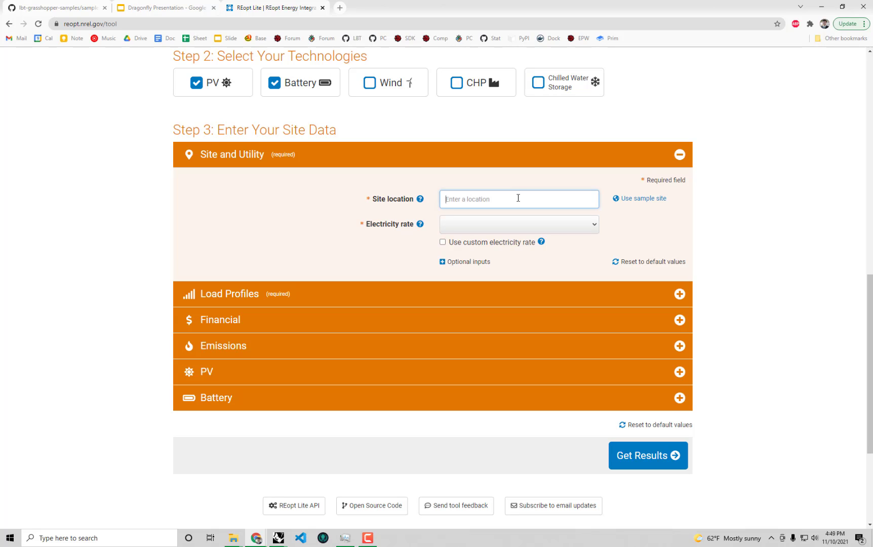
{"action": "type", "text": "buff"}
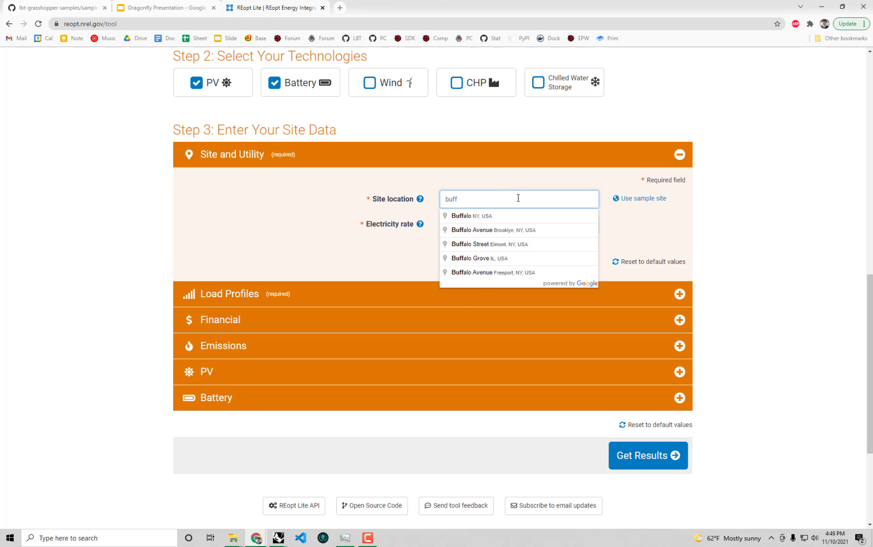
{"action": "left_click", "coordinate": [511, 215]}
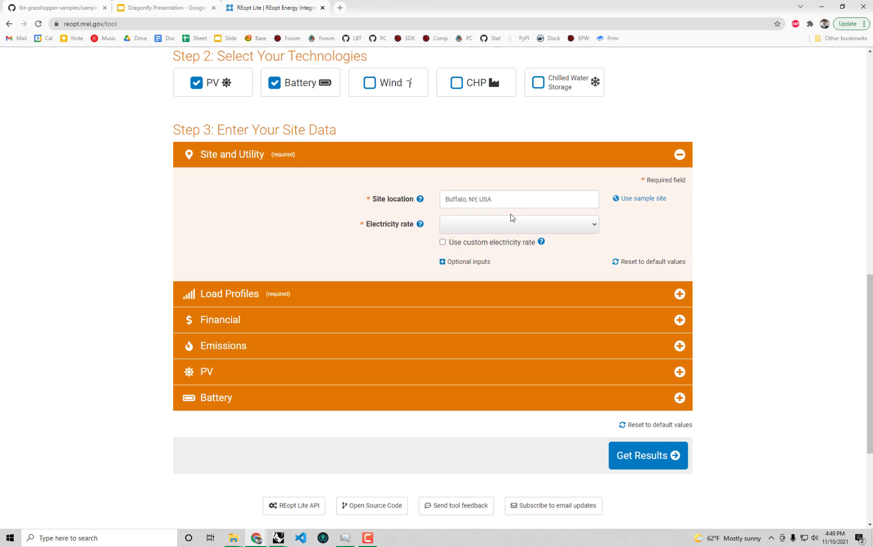
Browse the available electricity rates and select Niagara Mohawk Power Corp: SC2- All Zones (Metered-Provision P).
{"action": "left_click", "coordinate": [496, 226]}
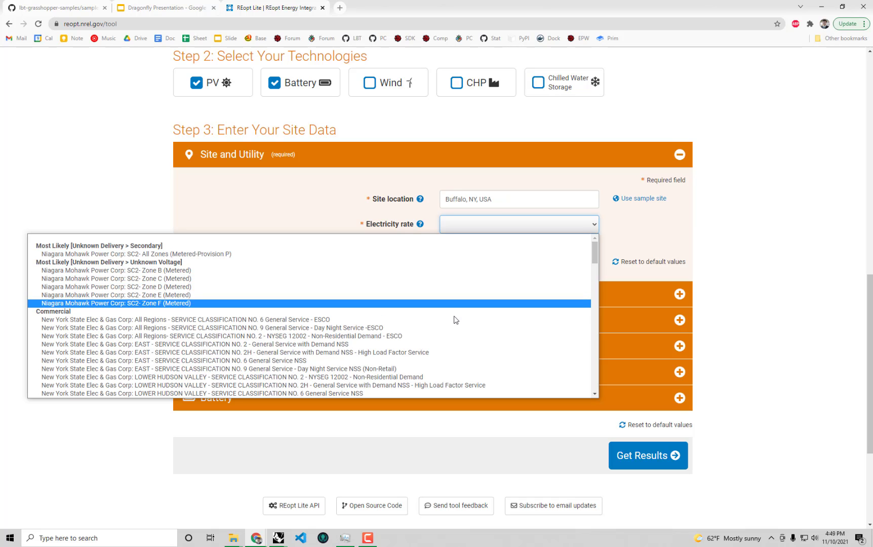
{"action": "scroll", "coordinate": [453, 335], "scroll_direction": "down", "scroll_amount": 6}
{"action": "scroll", "coordinate": [453, 335], "scroll_direction": "down", "scroll_amount": 3}
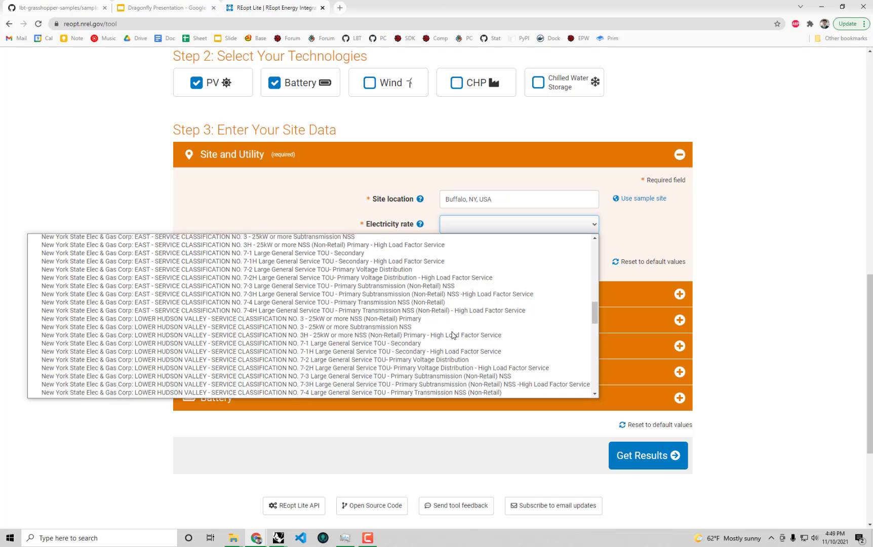
{"action": "scroll", "coordinate": [453, 334], "scroll_direction": "up", "scroll_amount": 8}
{"action": "scroll", "coordinate": [453, 334], "scroll_direction": "up", "scroll_amount": 2}
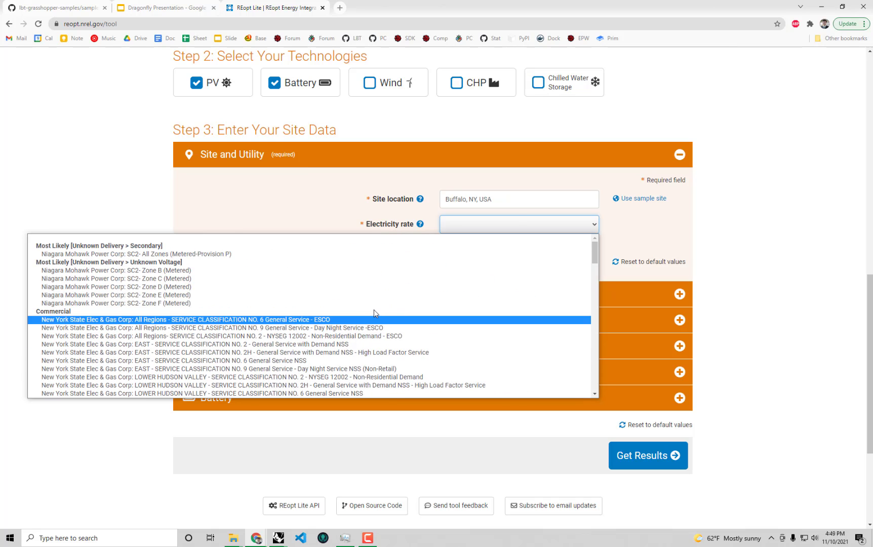
{"action": "left_click", "coordinate": [130, 254]}
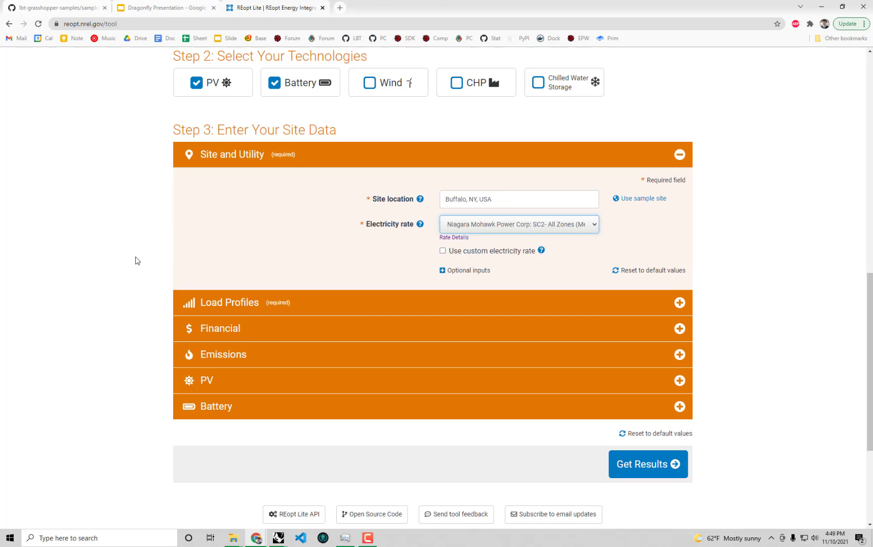
Open the rate details of the selected electricity rate and copy the rate label that ends the page's URL.
{"action": "left_click", "coordinate": [459, 241]}
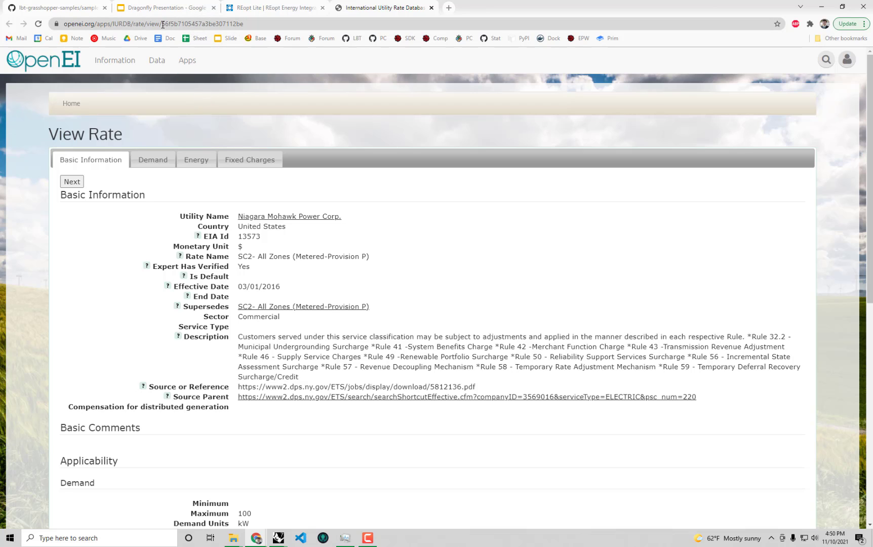
{"action": "left_click_drag", "start_coordinate": [162, 23], "coordinate": [258, 25]}
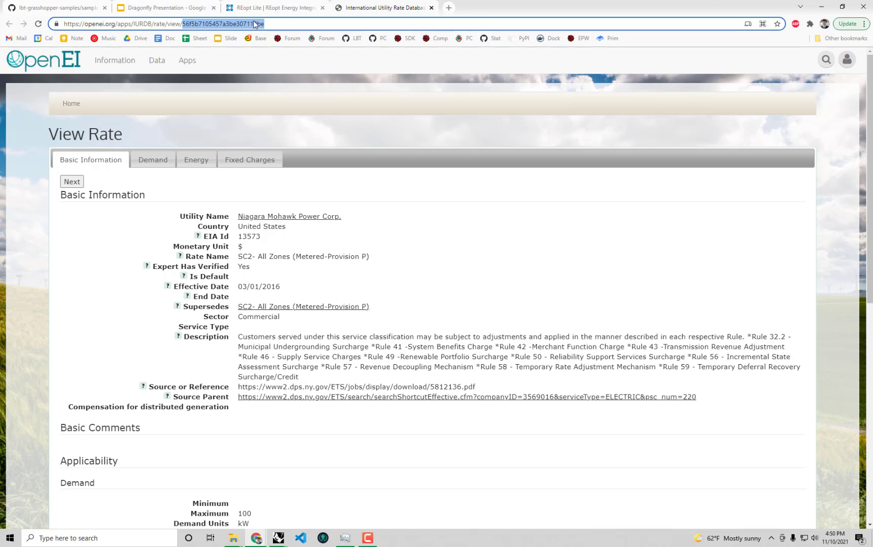
{"action": "right_click", "coordinate": [255, 28]}
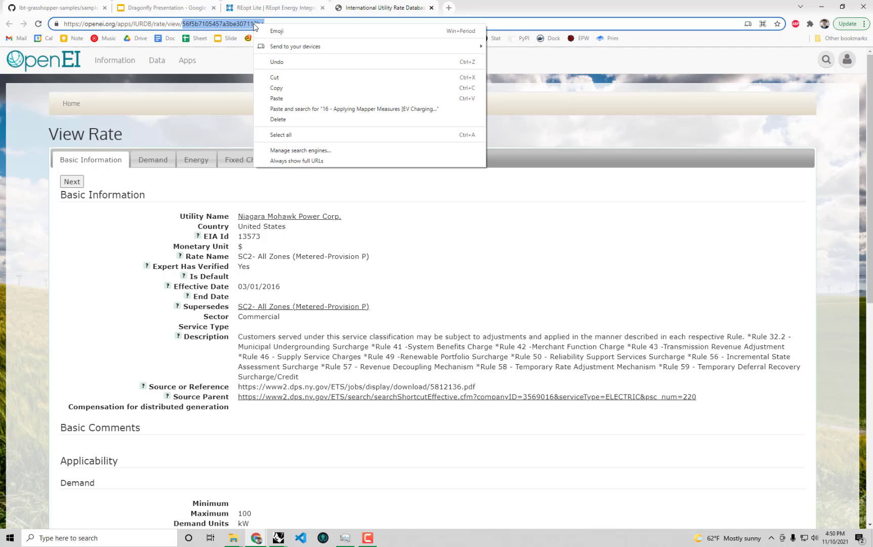
{"action": "left_click", "coordinate": [296, 89]}
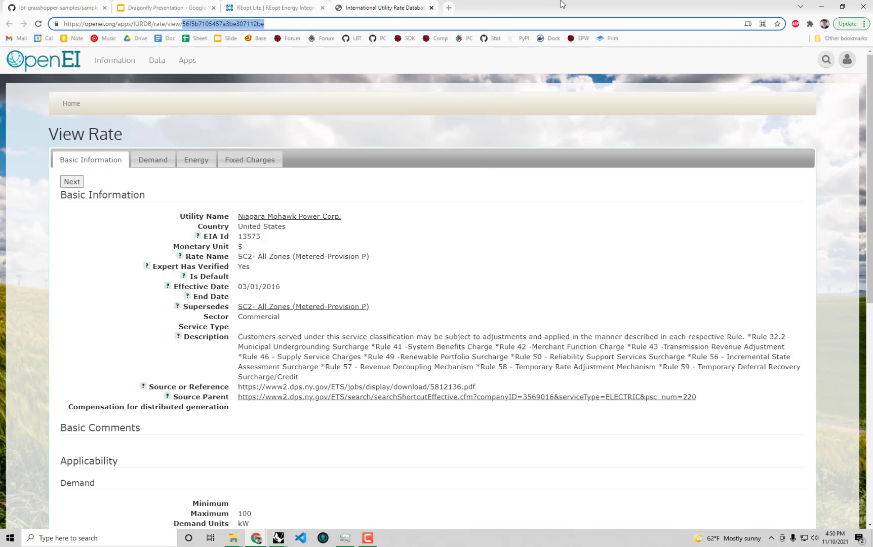
Return to Grasshopper and add a panel containing the copied rate label 56f5b7105457a3be307112be beside DF Run REopt.
{"action": "left_click", "coordinate": [821, 9]}
{"action": "right_click_drag", "start_coordinate": [552, 256], "coordinate": [460, 190]}
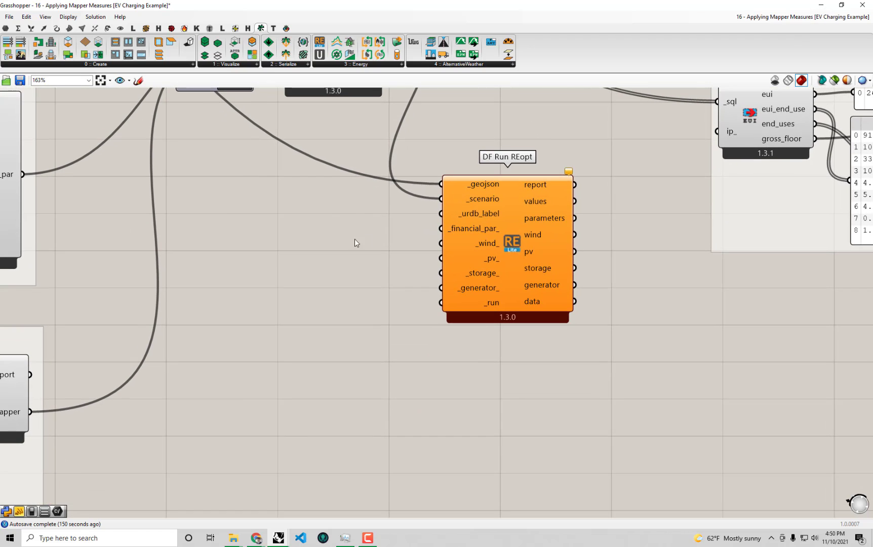
{"action": "double_click", "coordinate": [282, 224]}
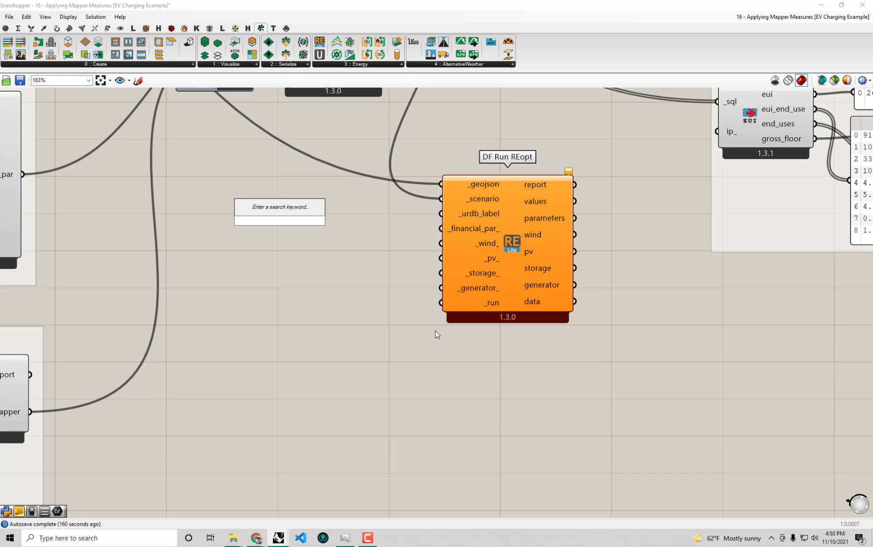
{"action": "type", "text": "\""}
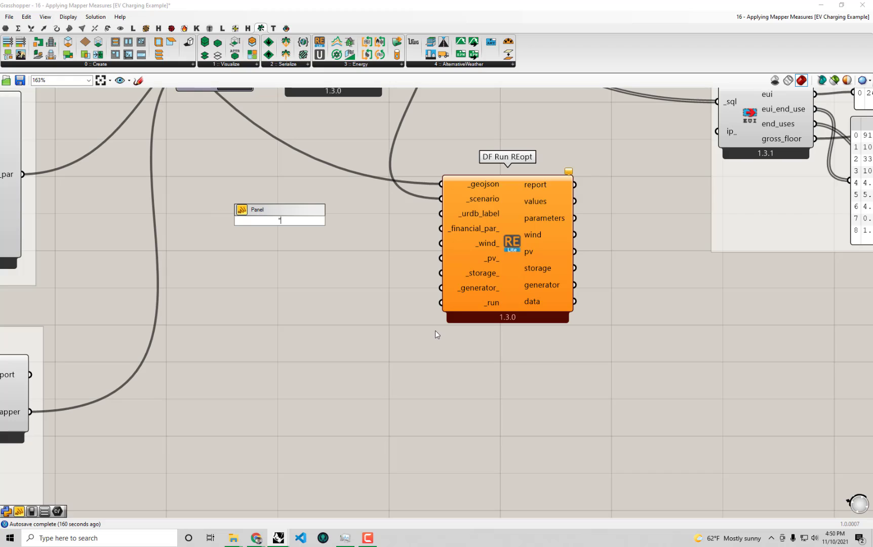
{"action": "key", "text": "ctrl+v"}
{"action": "key", "text": "Return"}
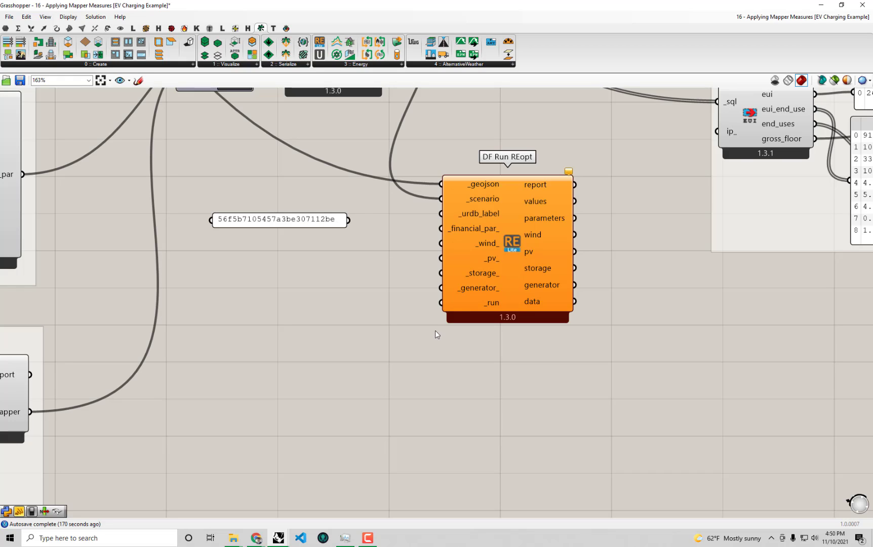
Move the rate label panel closer to DF Run REopt and connect it to the _urdb_label input.
{"action": "left_click", "coordinate": [328, 221]}
{"action": "left_click_drag", "start_coordinate": [328, 222], "coordinate": [366, 214]}
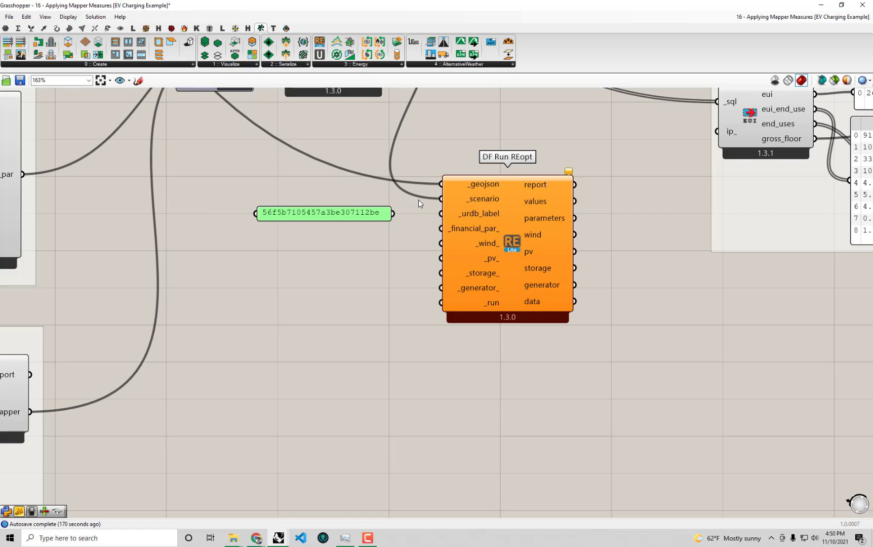
{"action": "left_click_drag", "start_coordinate": [394, 213], "coordinate": [440, 213]}
{"action": "left_click", "coordinate": [420, 275]}
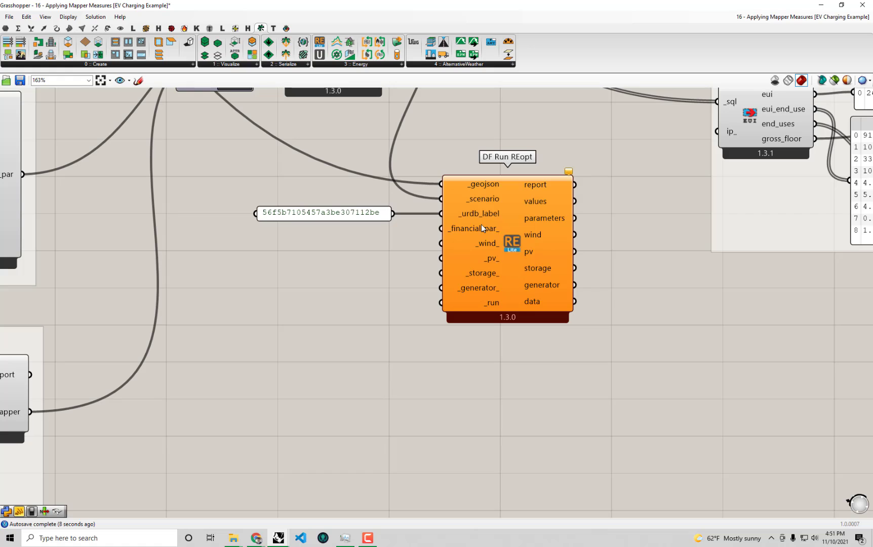
Read the descriptions of the _financial_par_ and _storage_ inputs on DF Run REopt.
{"action": "mouse_move", "coordinate": [482, 229]}
{"action": "left_click", "coordinate": [385, 65]}
{"action": "mouse_move", "coordinate": [487, 273]}
{"action": "right_click_drag", "start_coordinate": [431, 273], "coordinate": [445, 291]}
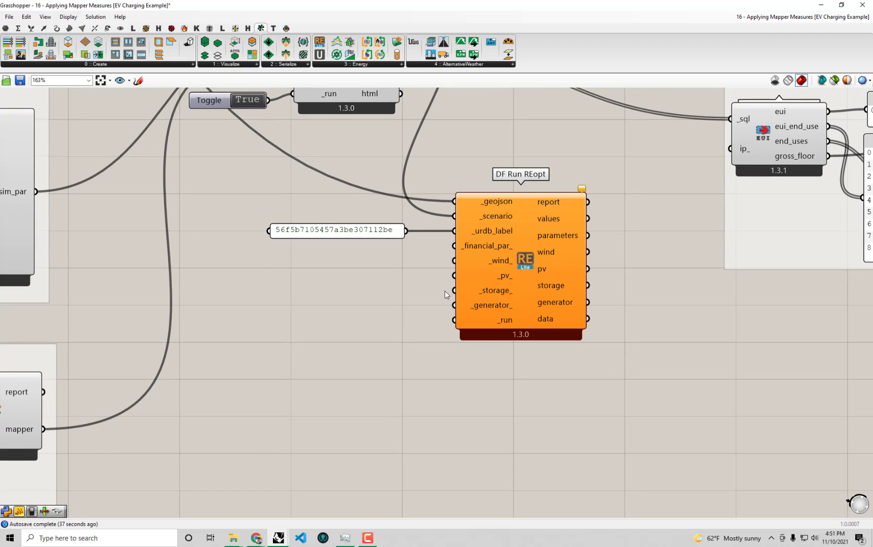
Select DF Run REopt together with its rate label panel and shift both slightly away from the End Use Intensity group.
{"action": "left_click_drag", "start_coordinate": [545, 411], "coordinate": [366, 225]}
{"action": "left_click_drag", "start_coordinate": [513, 282], "coordinate": [478, 303]}
{"action": "left_click", "coordinate": [346, 382]}
Add a Boolean Toggle beneath the rate label panel and connect it to the _run input of DF Run REopt.
{"action": "double_click", "coordinate": [322, 350]}
{"action": "type", "text": "boo"}
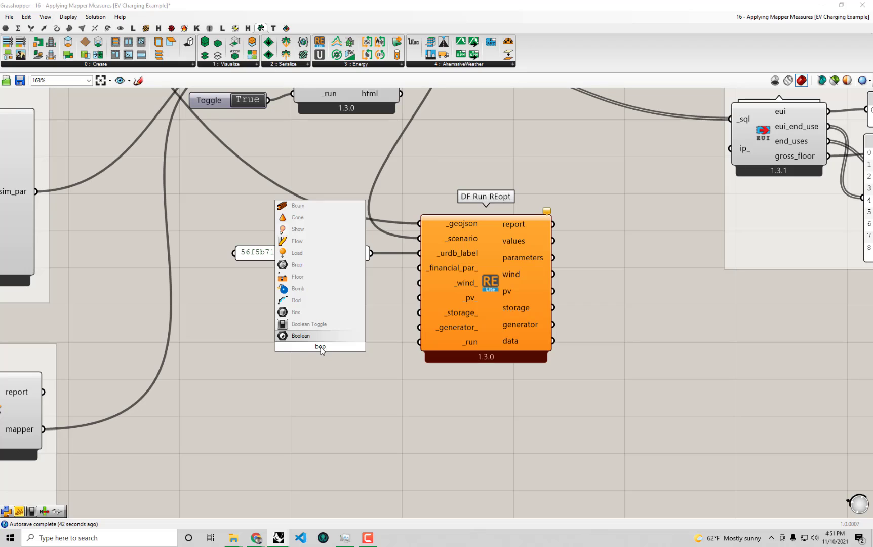
{"action": "left_click", "coordinate": [314, 324]}
{"action": "left_click_drag", "start_coordinate": [325, 347], "coordinate": [420, 342]}
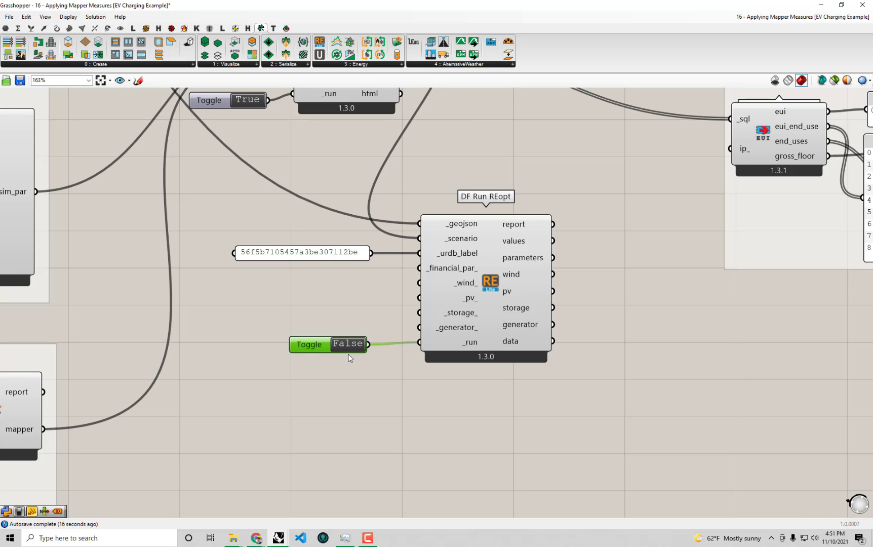
Check the _timestep_ input of HB Simulation Parameter and run the REopt optimization by setting its toggle to True.
{"action": "right_click_drag", "start_coordinate": [347, 354], "coordinate": [596, 368]}
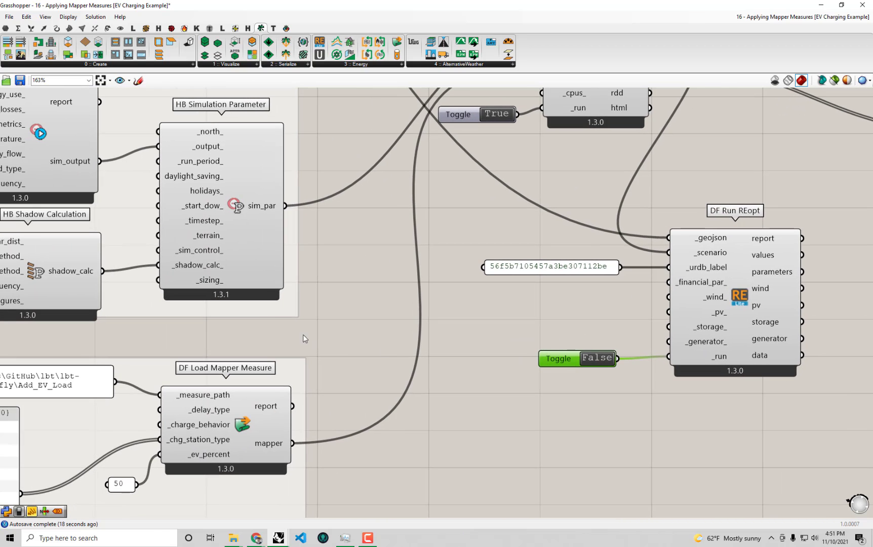
{"action": "mouse_move", "coordinate": [213, 221]}
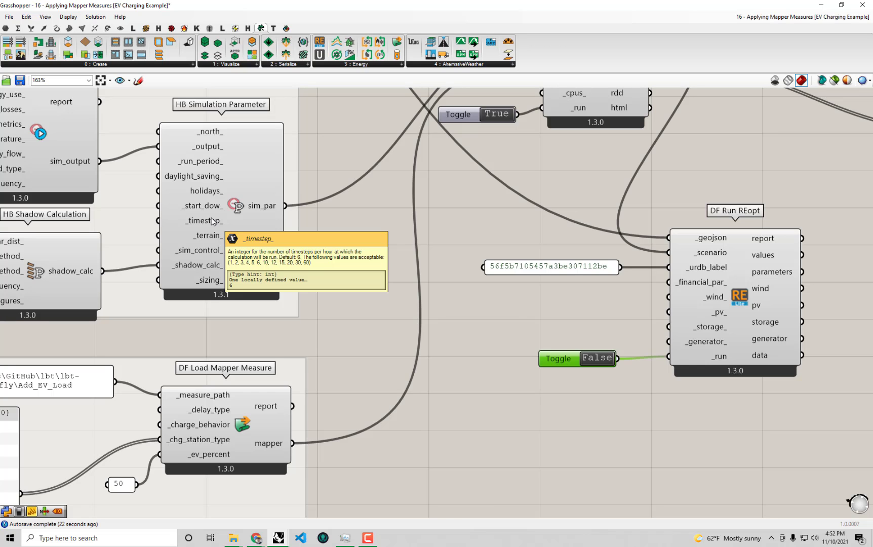
{"action": "right_click_drag", "start_coordinate": [624, 361], "coordinate": [462, 357]}
{"action": "right_click_drag", "start_coordinate": [528, 374], "coordinate": [504, 379]}
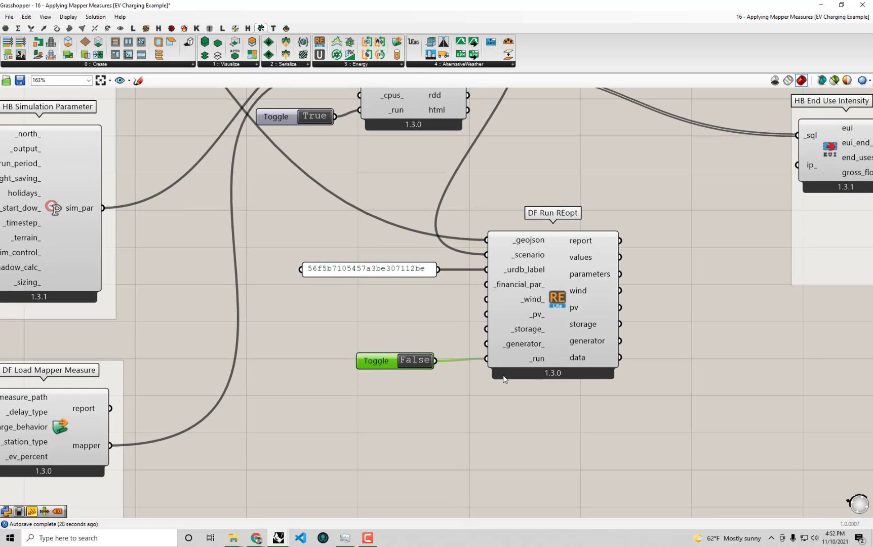
{"action": "double_click", "coordinate": [414, 360]}
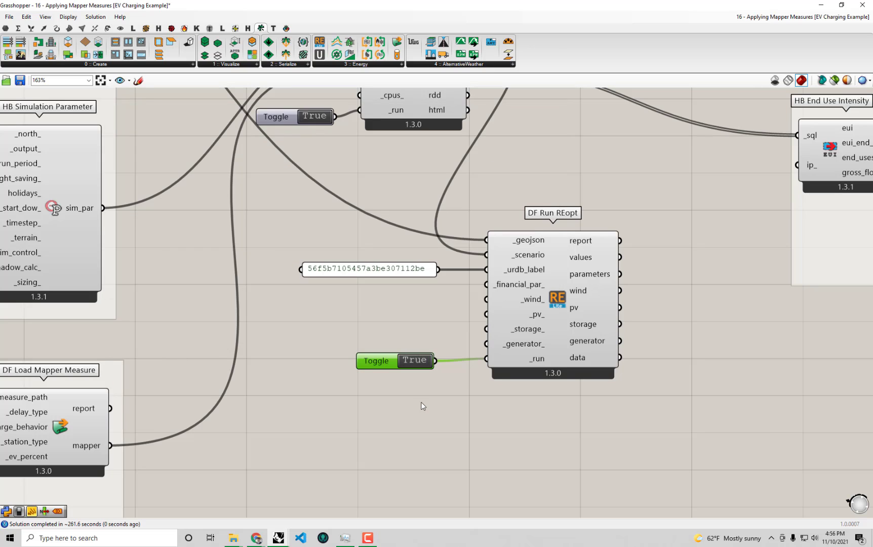
Select DF Run REopt with its rate label panel and toggle, and shift them farther below the End Use Intensity group.
{"action": "right_click_drag", "start_coordinate": [580, 454], "coordinate": [528, 427]}
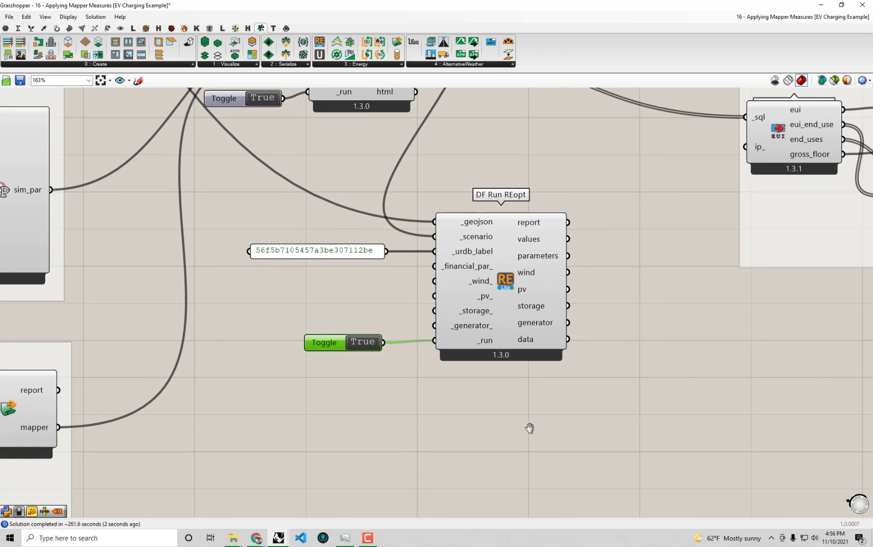
{"action": "mouse_move", "coordinate": [531, 428]}
{"action": "left_mouse_down"}
{"action": "mouse_move", "coordinate": [383, 302]}
{"action": "mouse_move", "coordinate": [316, 229]}
{"action": "left_mouse_up"}
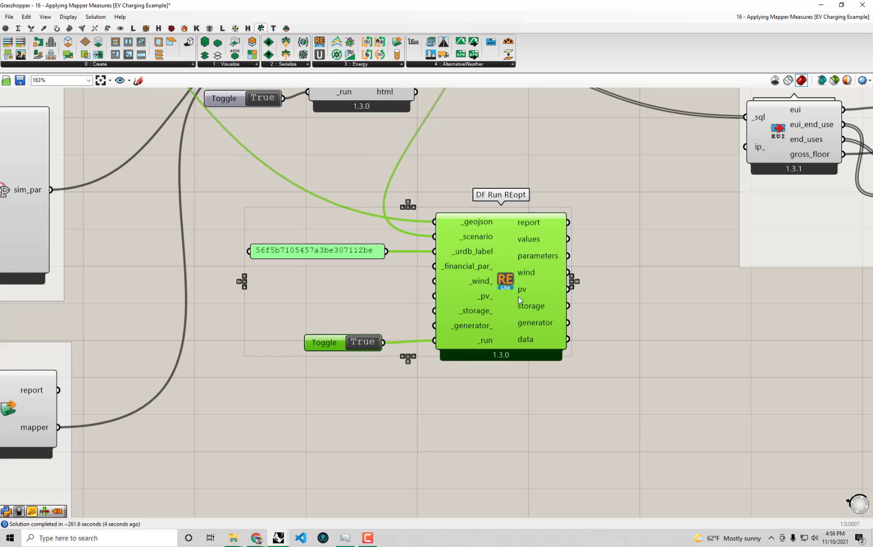
{"action": "left_click_drag", "start_coordinate": [518, 296], "coordinate": [552, 336]}
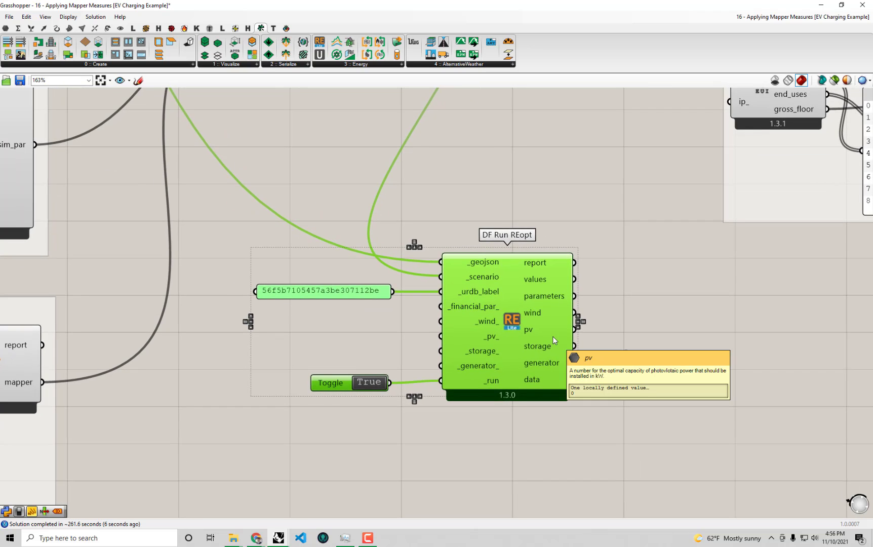
{"action": "left_click", "coordinate": [620, 302]}
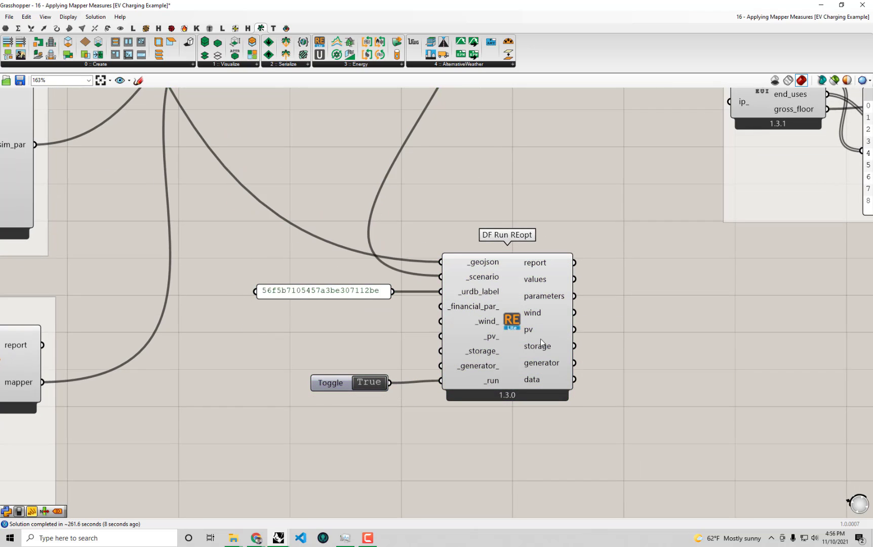
Read the descriptions of the pv output, the _storage_ input and the values output on DF Run REopt.
{"action": "mouse_move", "coordinate": [537, 330]}
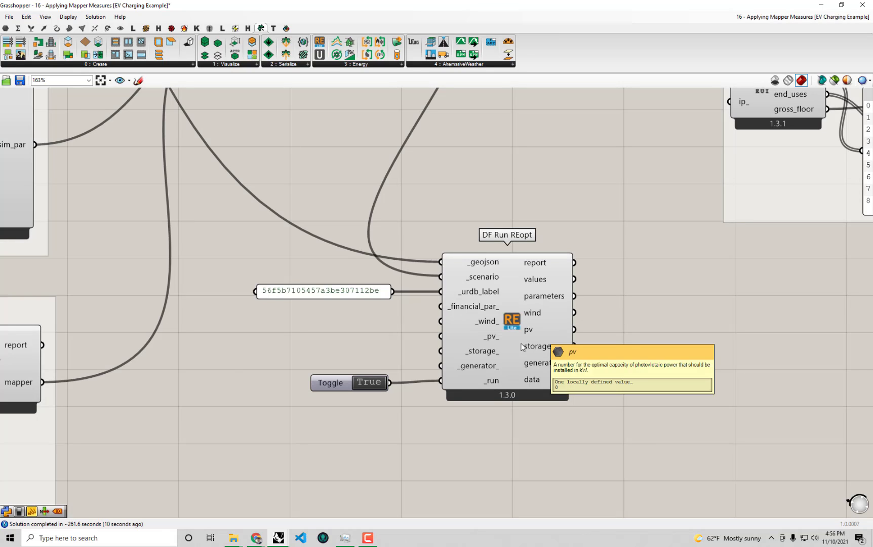
{"action": "mouse_move", "coordinate": [487, 353]}
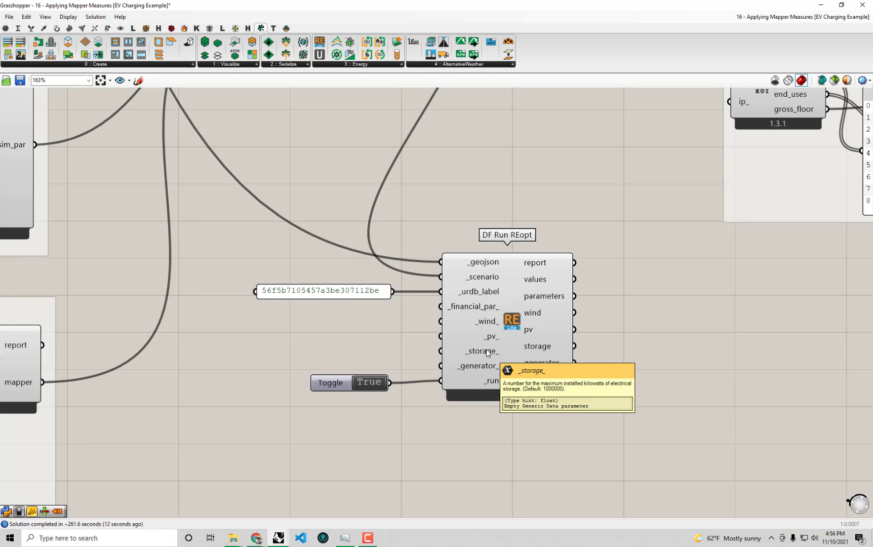
{"action": "right_click_drag", "start_coordinate": [661, 329], "coordinate": [618, 317]}
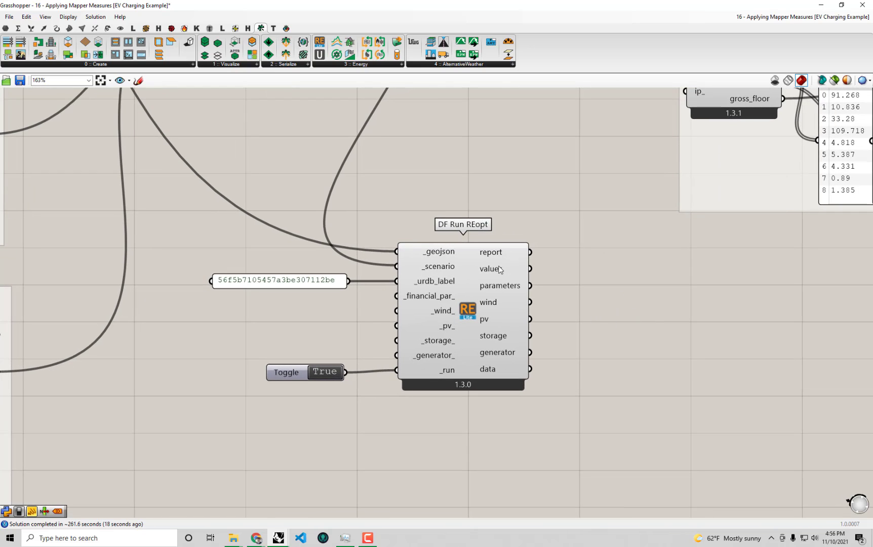
{"action": "mouse_move", "coordinate": [500, 273]}
Add a Panel beside DF Run REopt, connect it to the values output, and enlarge it to fit the whole list.
{"action": "double_click", "coordinate": [657, 325]}
{"action": "type", "text": "pan"}
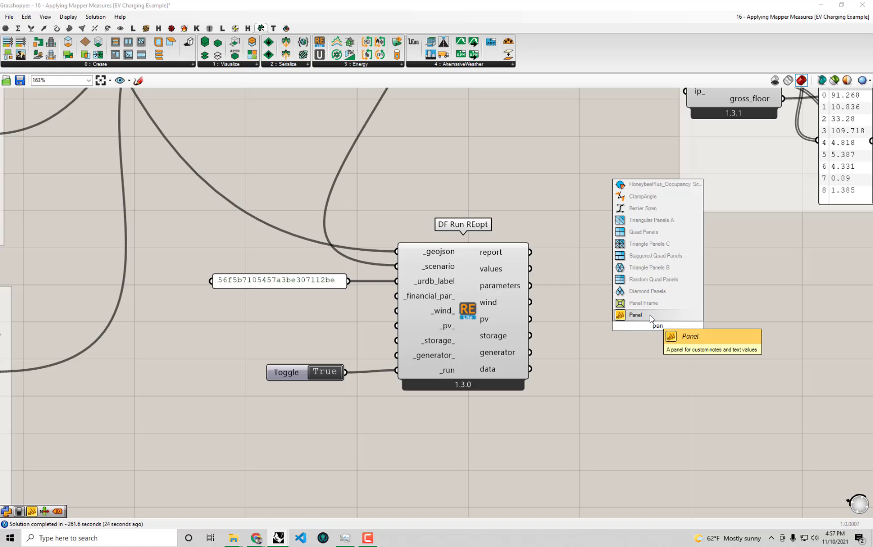
{"action": "left_click", "coordinate": [650, 316]}
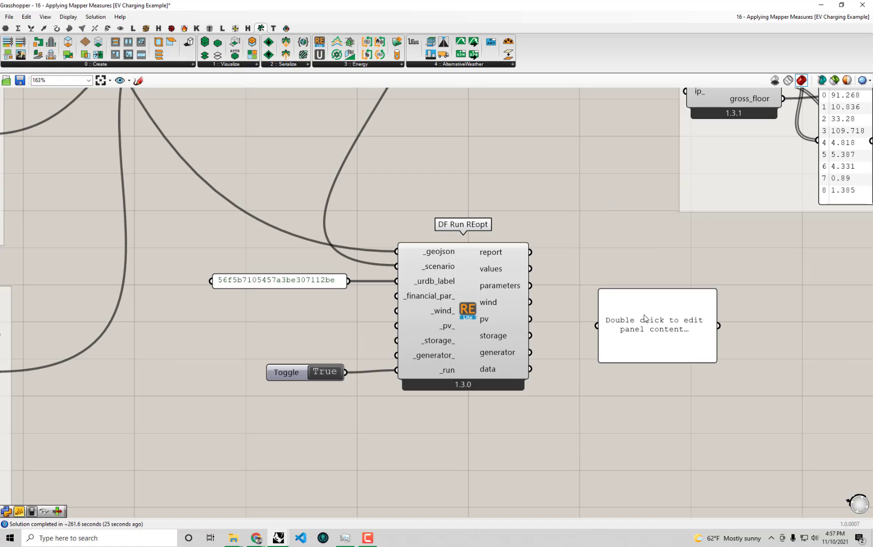
{"action": "left_click_drag", "start_coordinate": [529, 268], "coordinate": [597, 318]}
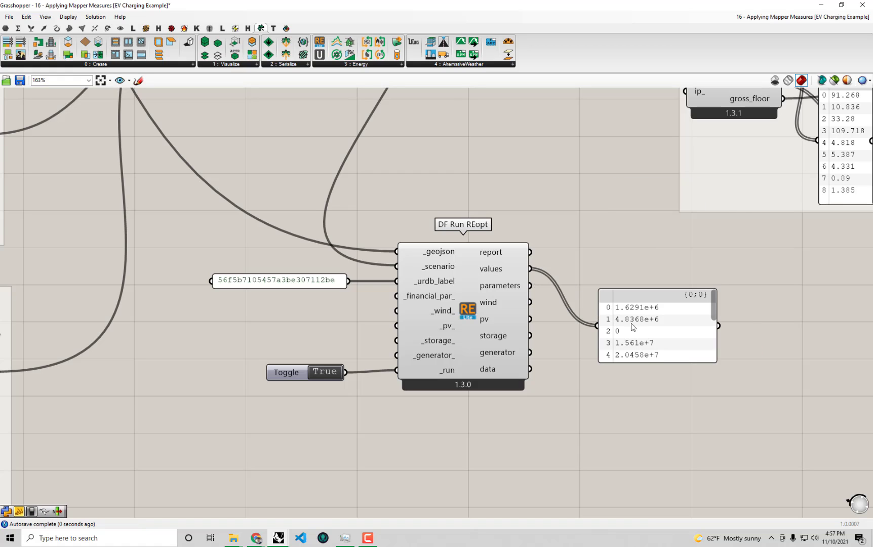
{"action": "left_click_drag", "start_coordinate": [717, 363], "coordinate": [739, 492]}
{"action": "left_click_drag", "start_coordinate": [696, 448], "coordinate": [679, 404]}
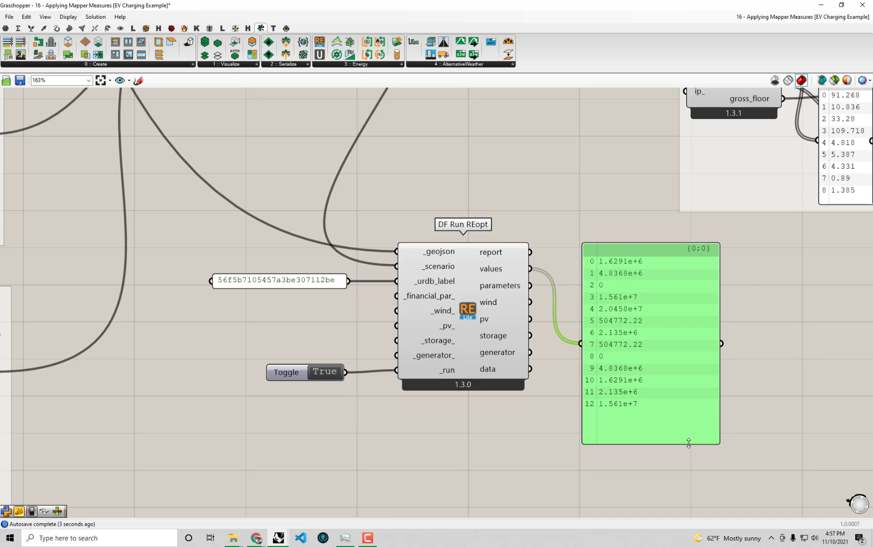
{"action": "left_click_drag", "start_coordinate": [682, 447], "coordinate": [685, 389]}
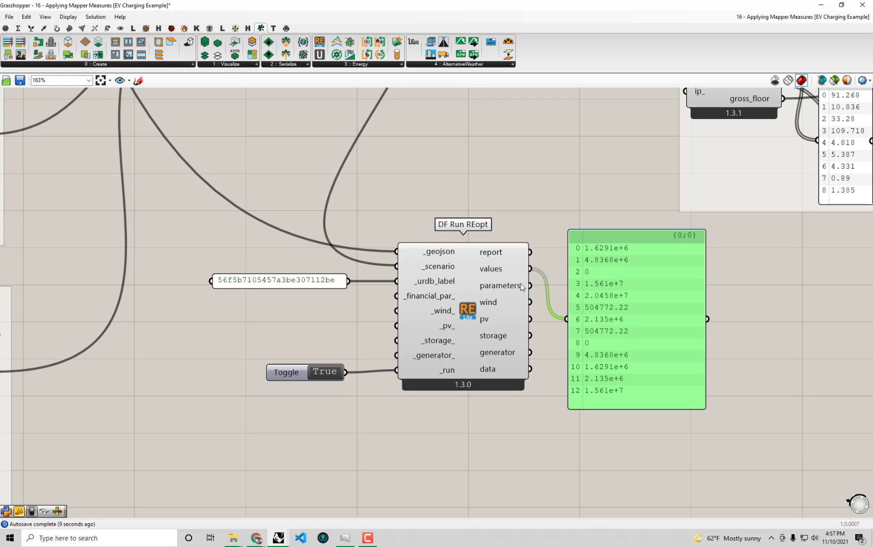
Duplicate the values panel beside the original and connect the copy to the parameters output of DF Run REopt.
{"action": "mouse_move", "coordinate": [504, 287]}
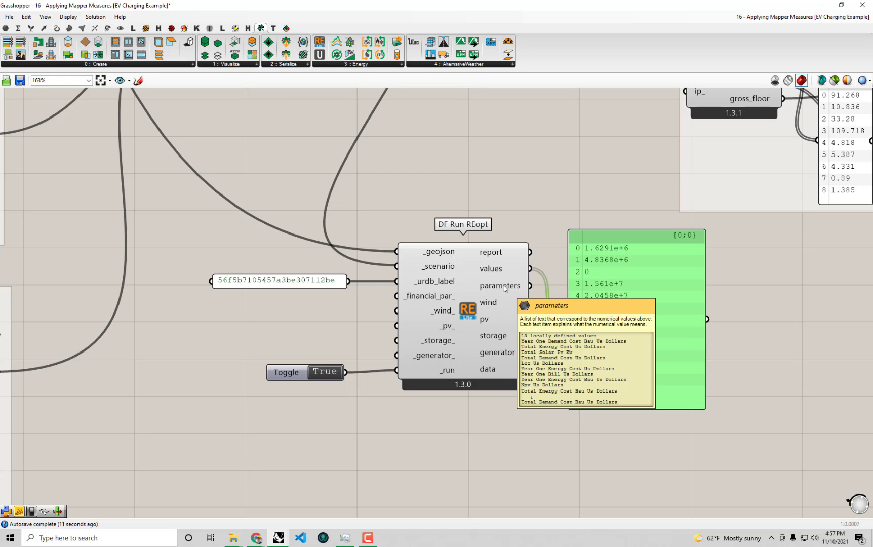
{"action": "right_click_drag", "start_coordinate": [643, 306], "coordinate": [612, 306]}
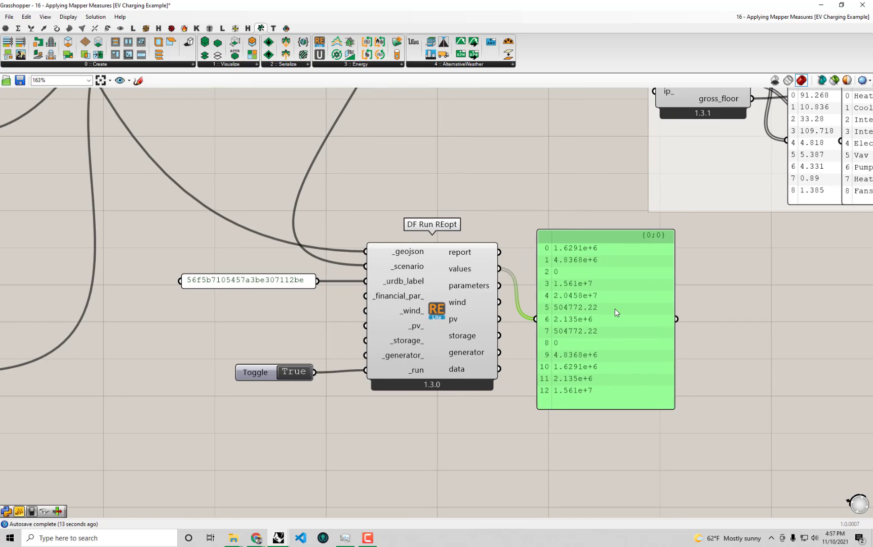
{"action": "key", "text": "ctrl+c"}
{"action": "key", "text": "ctrl+v"}
{"action": "left_click_drag", "start_coordinate": [610, 311], "coordinate": [799, 307]}
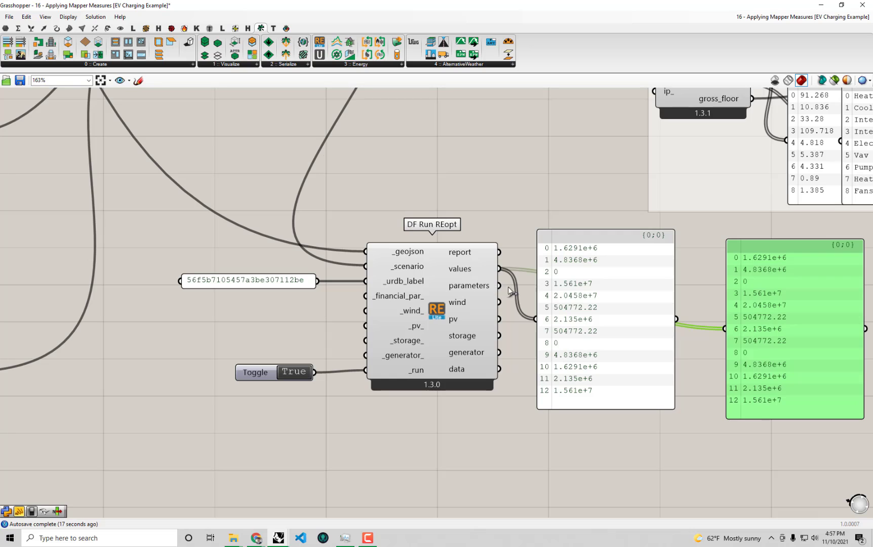
{"action": "left_click_drag", "start_coordinate": [501, 286], "coordinate": [729, 334]}
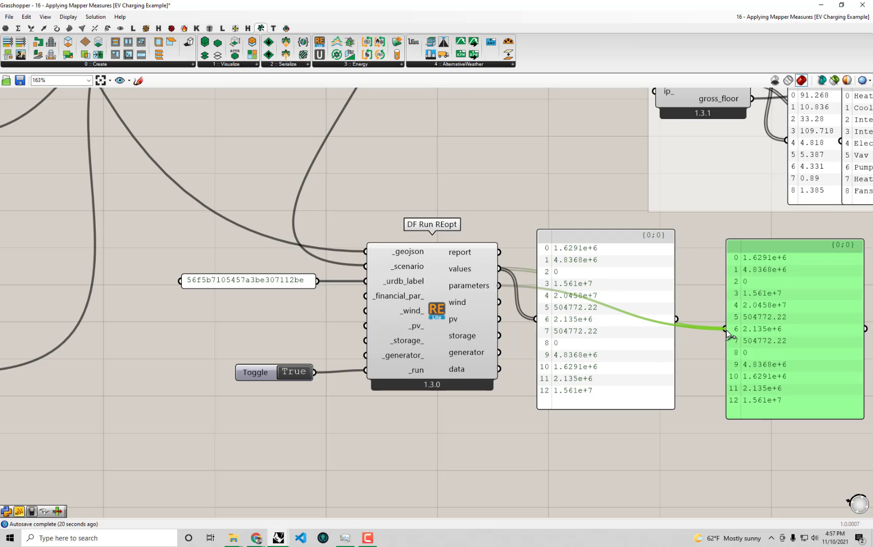
Place the parameters panel against the values list with rows aligned, and widen it so each parameter name fits on one line.
{"action": "left_click_drag", "start_coordinate": [790, 334], "coordinate": [707, 324]}
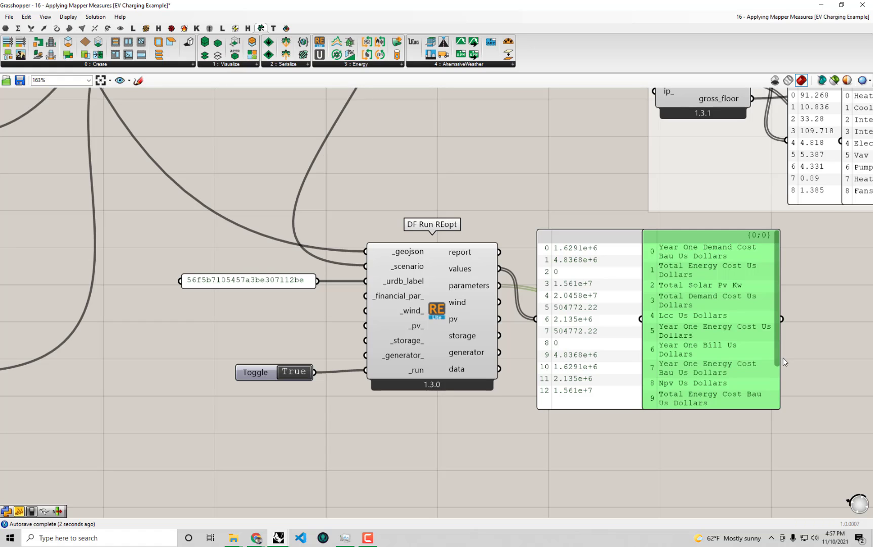
{"action": "mouse_move", "coordinate": [778, 375]}
{"action": "left_mouse_down"}
{"action": "mouse_move", "coordinate": [861, 377]}
{"action": "mouse_move", "coordinate": [790, 372]}
{"action": "left_mouse_up"}
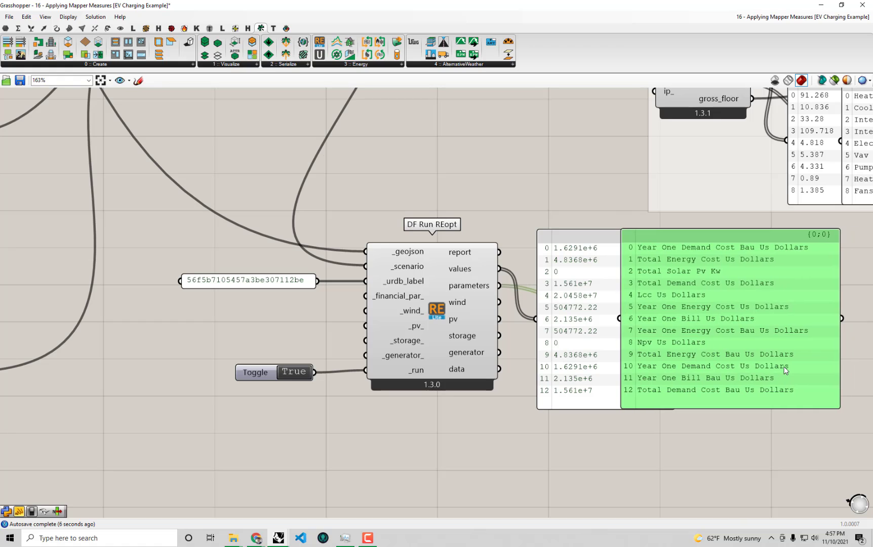
{"action": "left_click", "coordinate": [711, 463]}
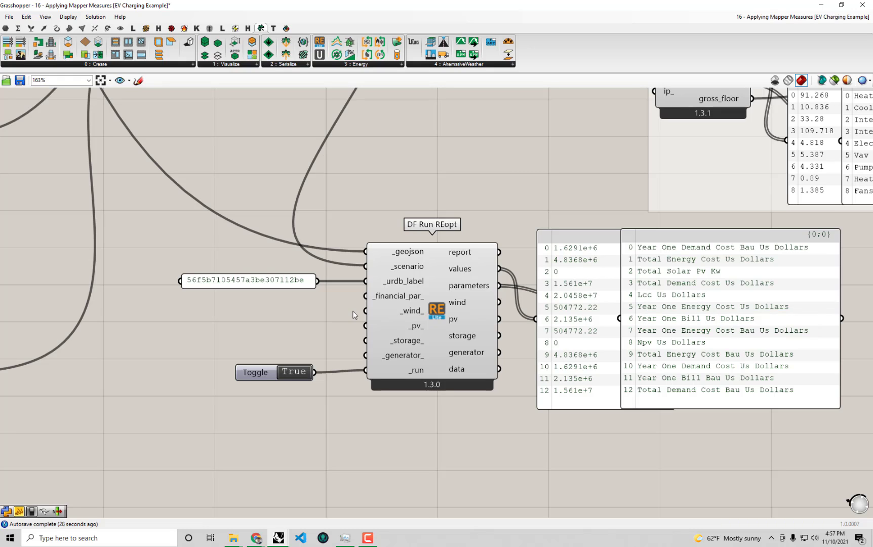
Switch to Chrome, review the utility name on the OpenEI page for the current rate label, and return to Grasshopper.
{"action": "left_click", "coordinate": [286, 282]}
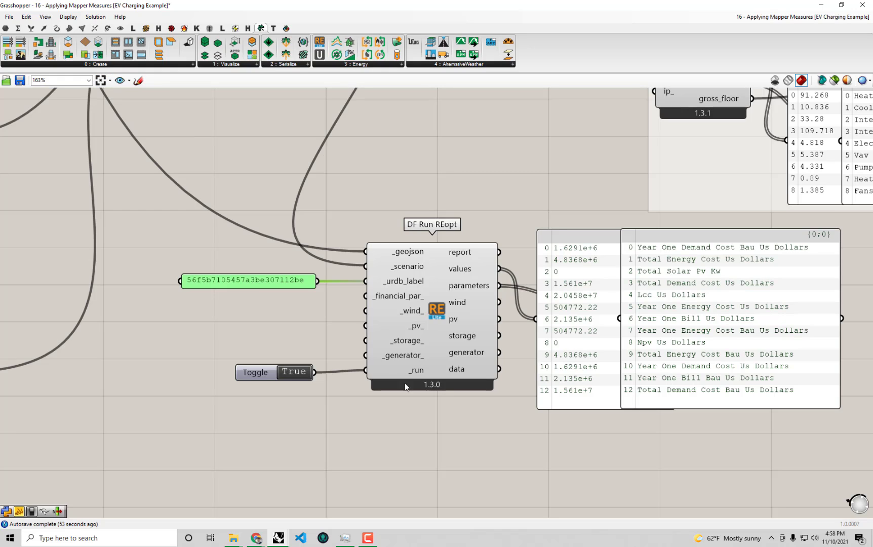
{"action": "mouse_move", "coordinate": [260, 543]}
{"action": "left_click", "coordinate": [305, 500]}
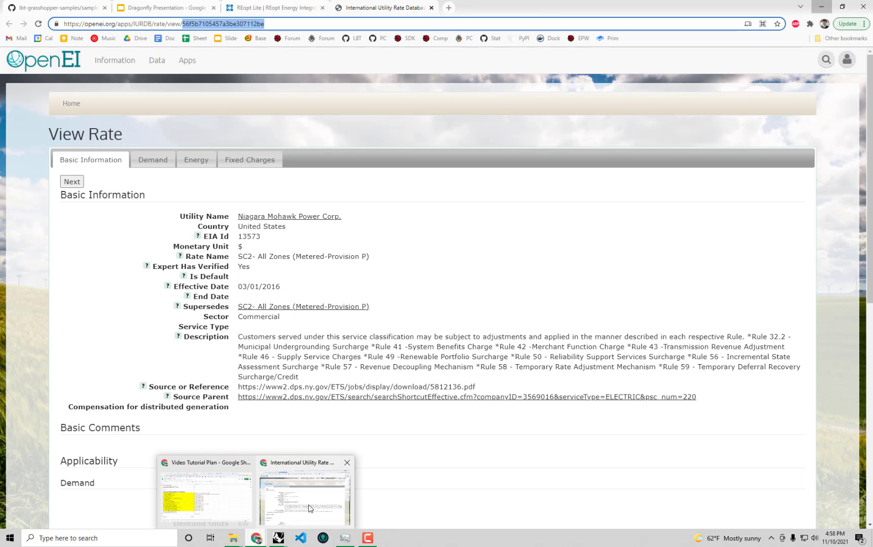
{"action": "left_click", "coordinate": [240, 221]}
{"action": "left_click_drag", "start_coordinate": [240, 221], "coordinate": [340, 218]}
{"action": "left_click", "coordinate": [362, 220]}
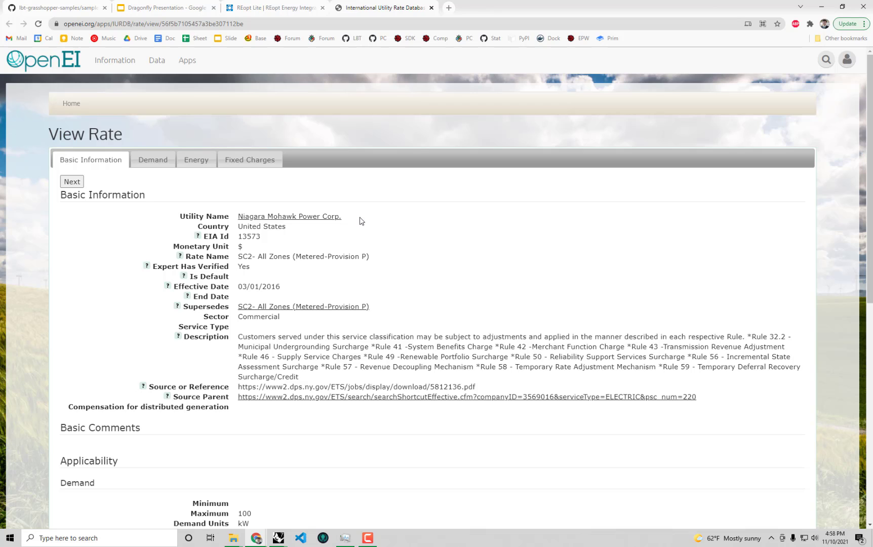
{"action": "left_click_drag", "start_coordinate": [342, 217], "coordinate": [329, 216]}
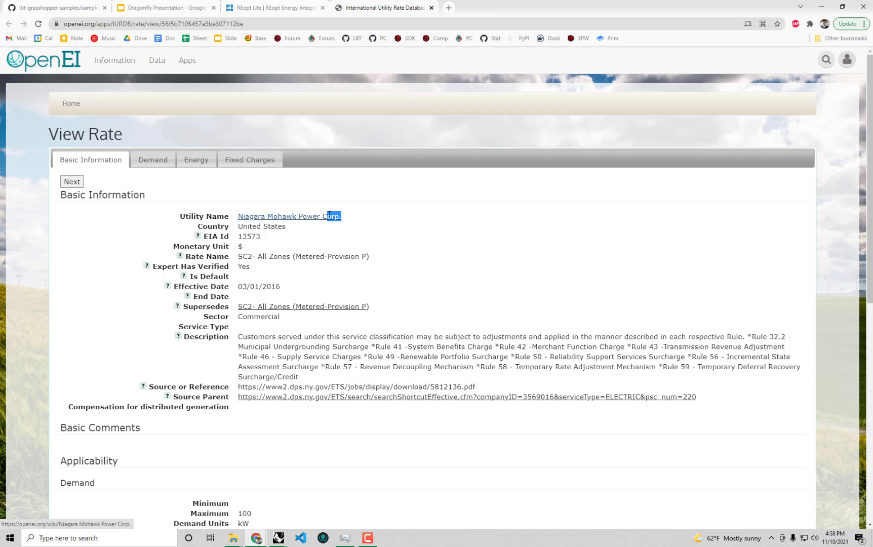
{"action": "left_click", "coordinate": [393, 219]}
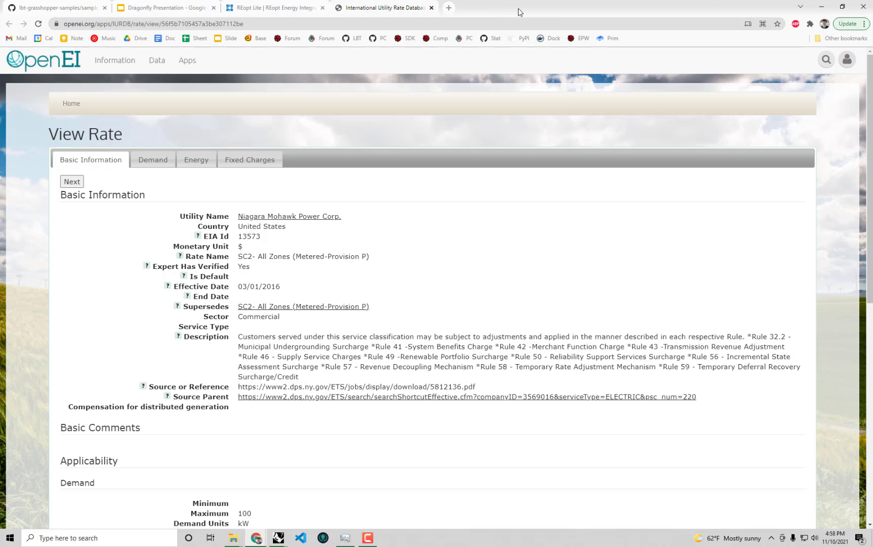
{"action": "key", "text": "super+Down"}
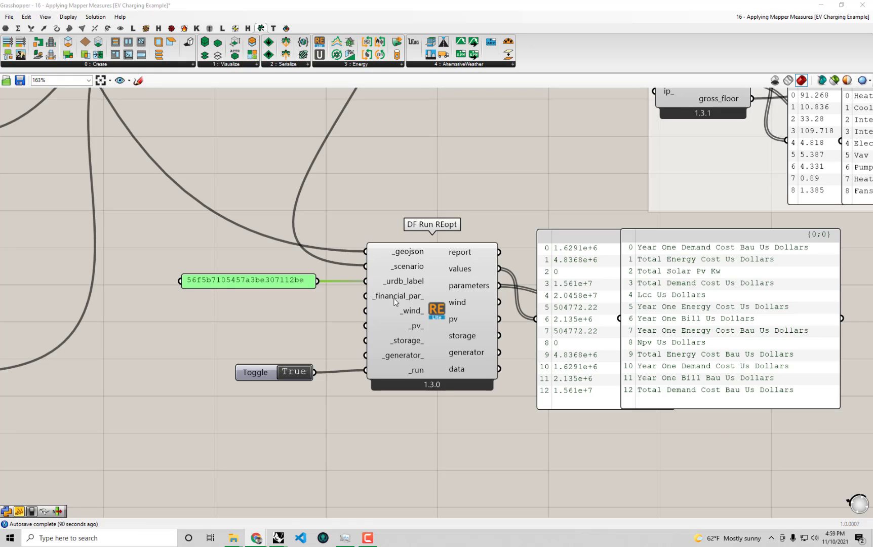
{"action": "mouse_move", "coordinate": [395, 302]}
Switch to the REopt Lite page in Chrome and set the site location to Boston, MA, USA.
{"action": "key", "text": "alt+Tab"}
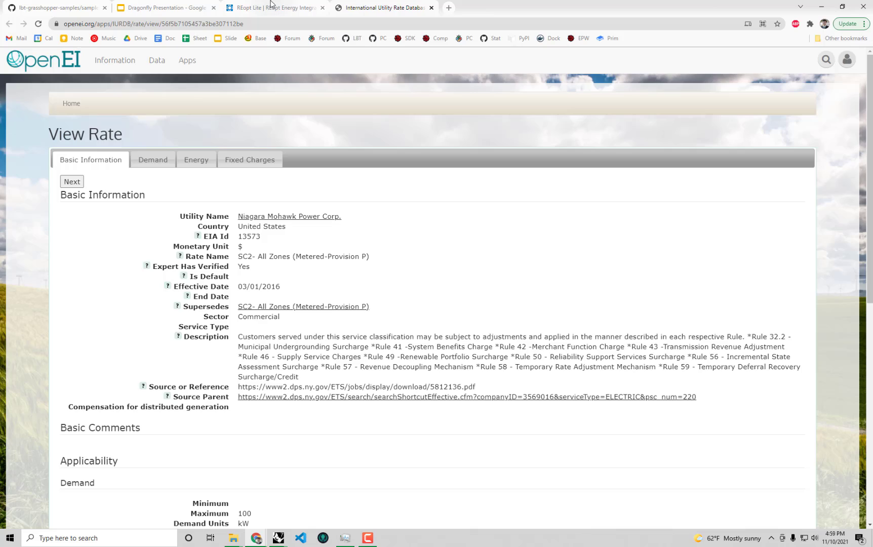
{"action": "left_click", "coordinate": [272, 7]}
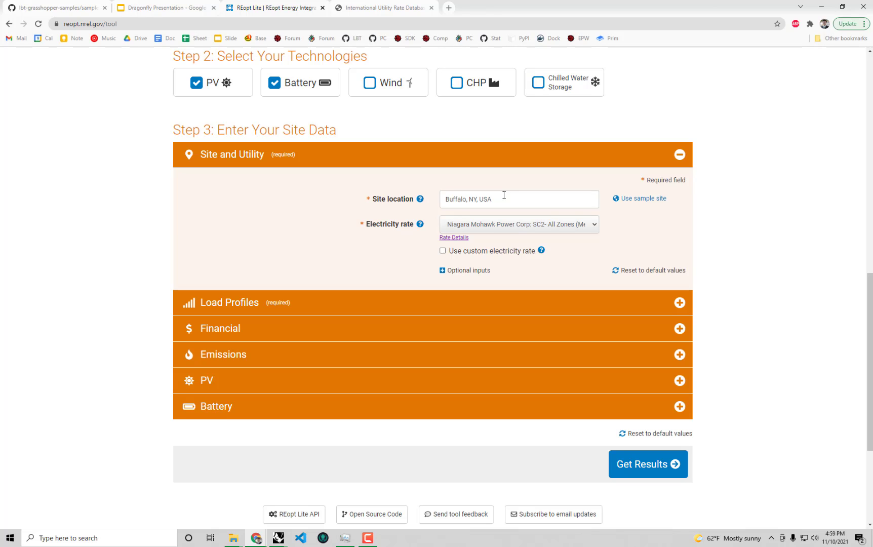
{"action": "left_click_drag", "start_coordinate": [504, 195], "coordinate": [440, 195]}
{"action": "type", "text": "boston"}
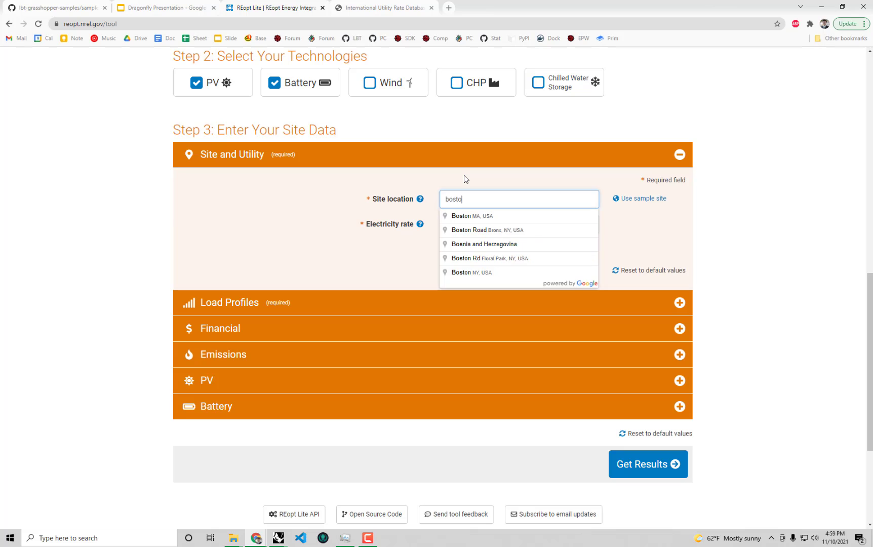
{"action": "left_click", "coordinate": [480, 217]}
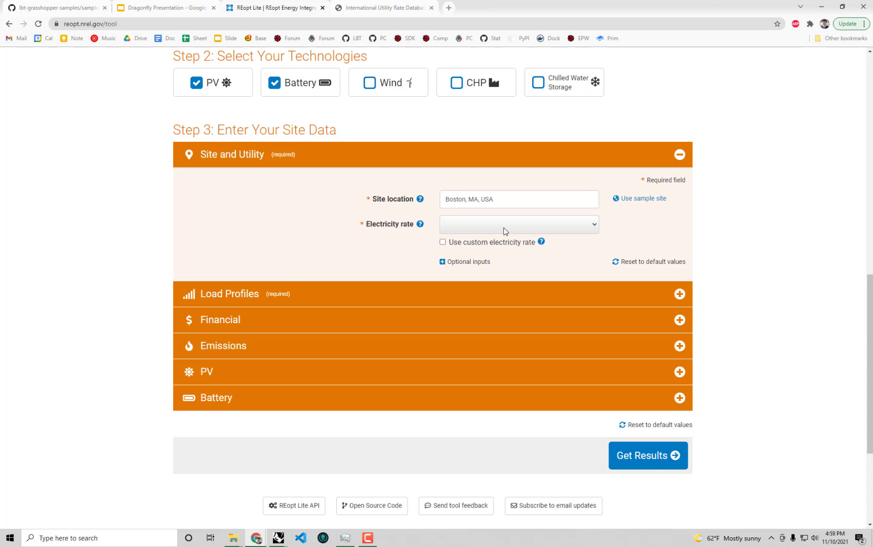
Choose the NSTAR Greater Boston General Service G-2 (B2) electricity rate and open its rate details.
{"action": "left_click", "coordinate": [505, 226]}
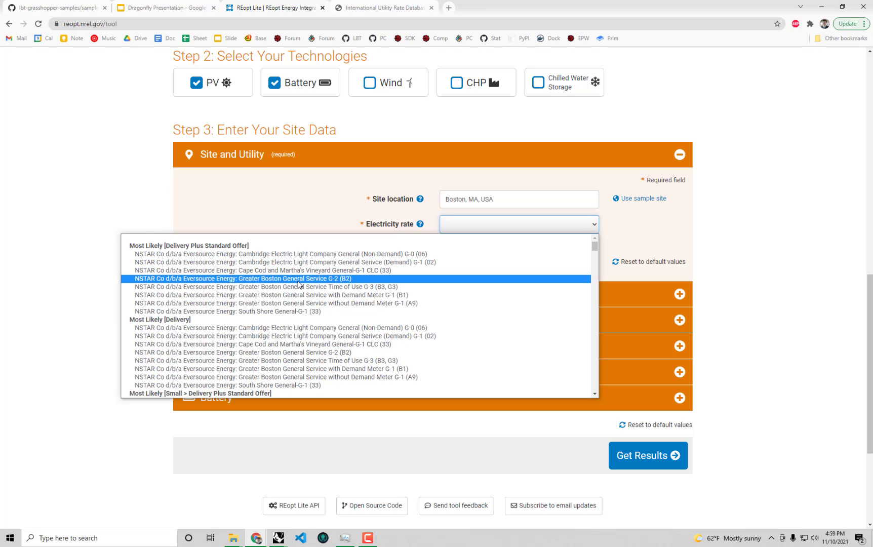
{"action": "left_click", "coordinate": [214, 280]}
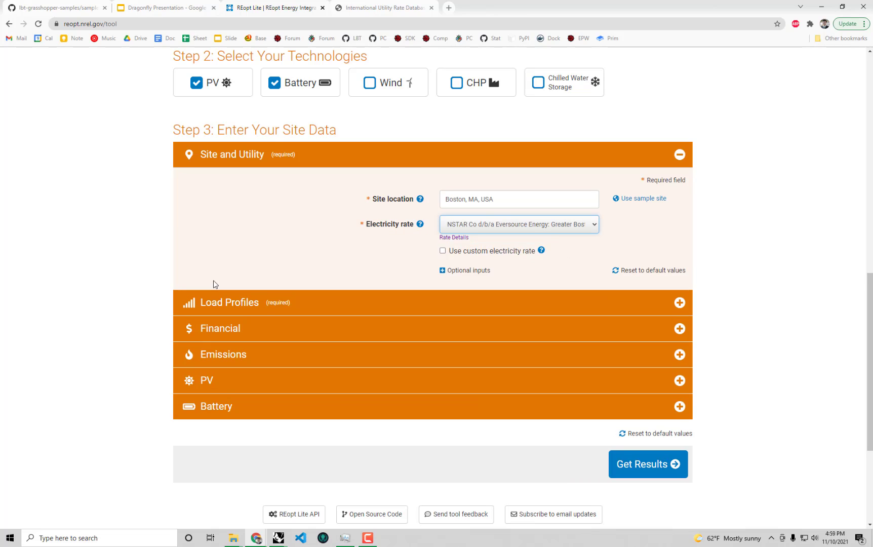
{"action": "left_click", "coordinate": [461, 240]}
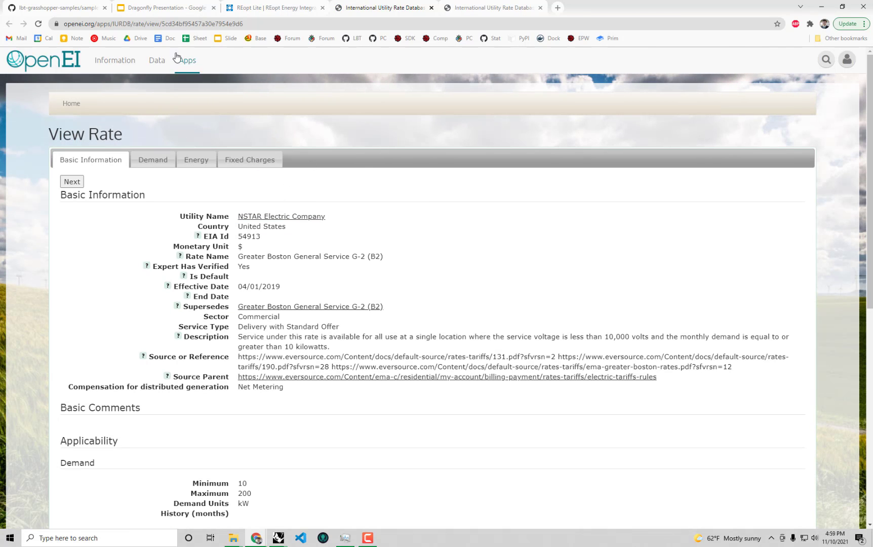
Copy the rate label from the end of the Greater Boston rate page's URL.
{"action": "left_click_drag", "start_coordinate": [162, 24], "coordinate": [245, 24]}
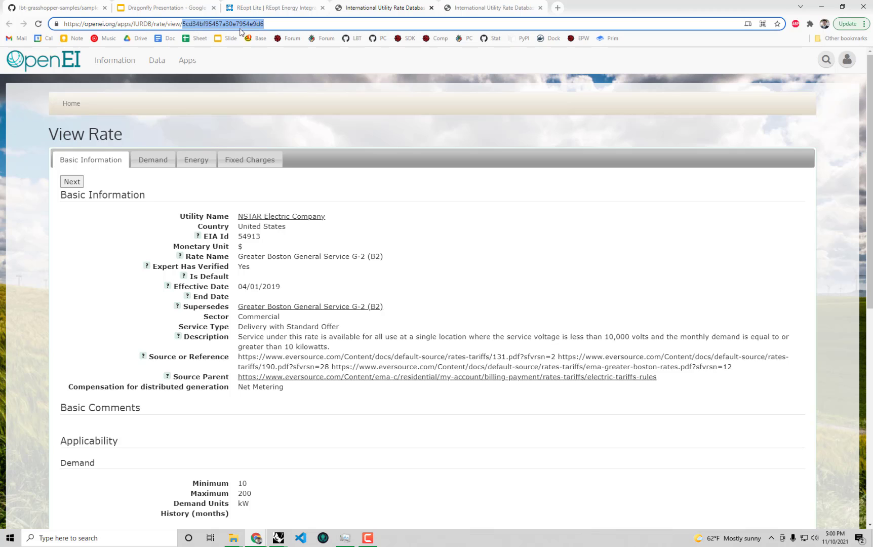
{"action": "right_click", "coordinate": [244, 24]}
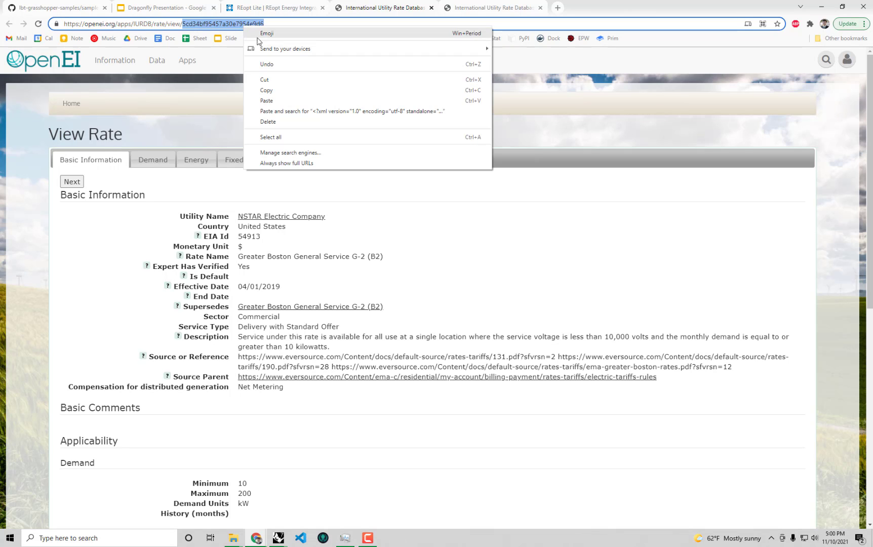
{"action": "left_click", "coordinate": [291, 90]}
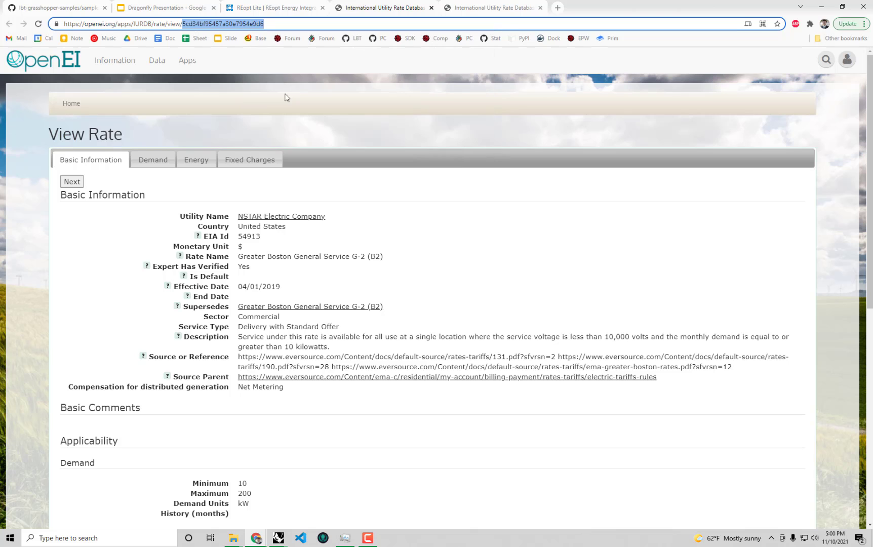
Return to Grasshopper and add a panel containing the copied rate label 5cd34bf95457a30e7954e9d6 directly below the existing rate label panel.
{"action": "left_click", "coordinate": [821, 8]}
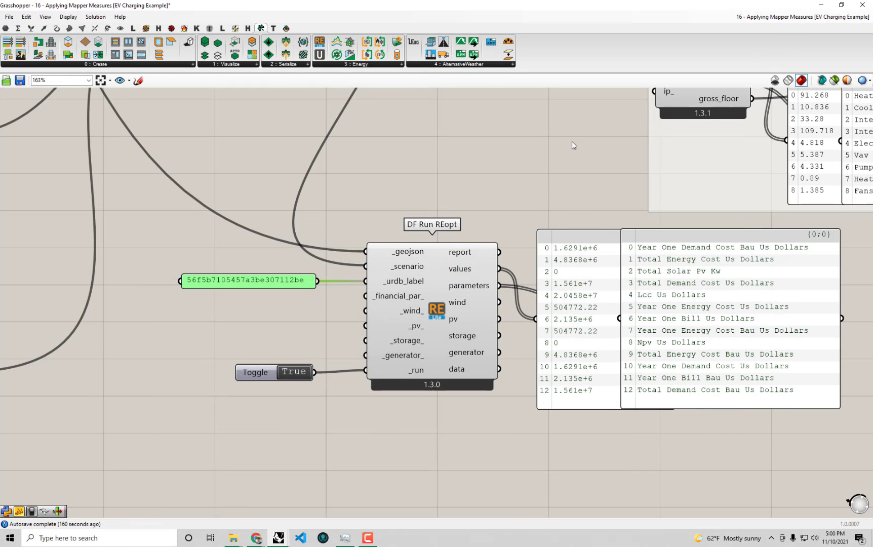
{"action": "right_click_drag", "start_coordinate": [268, 304], "coordinate": [313, 324]}
{"action": "double_click", "coordinate": [228, 296]}
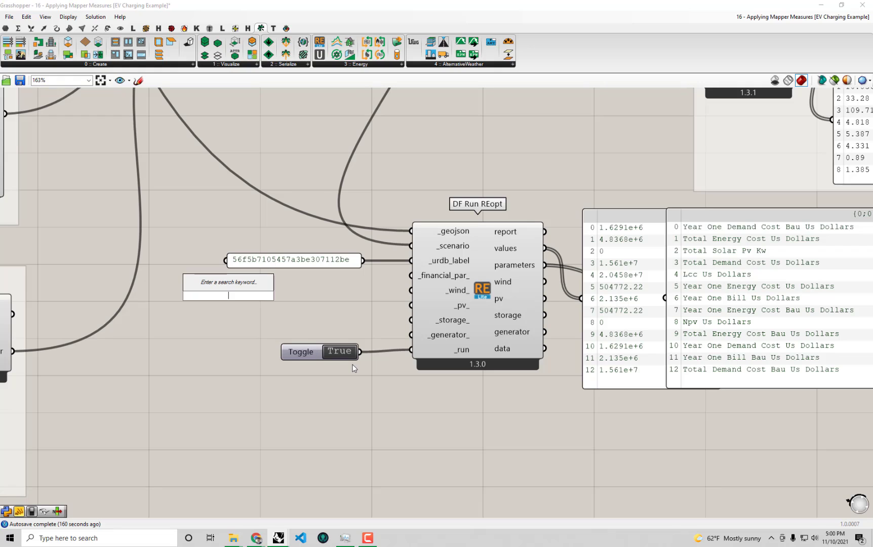
{"action": "type", "text": "\""}
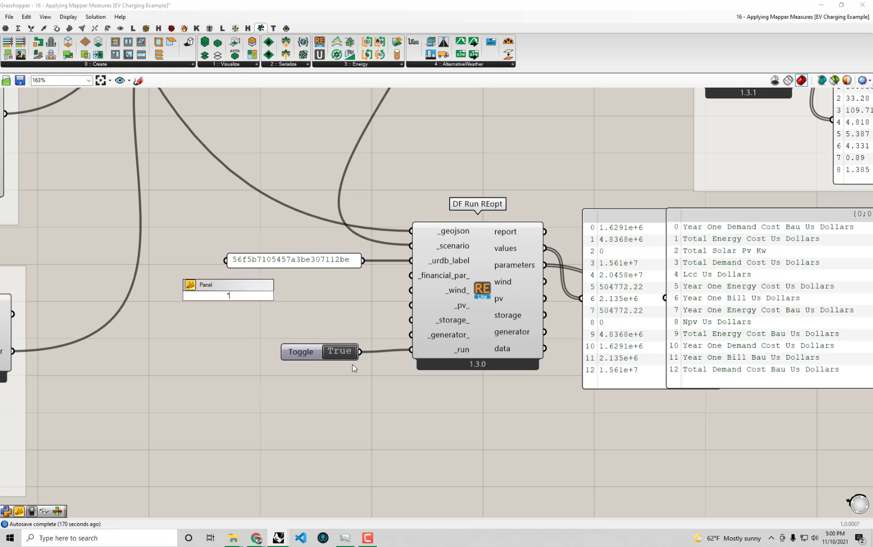
{"action": "key", "text": "ctrl+v"}
{"action": "key", "text": "Return"}
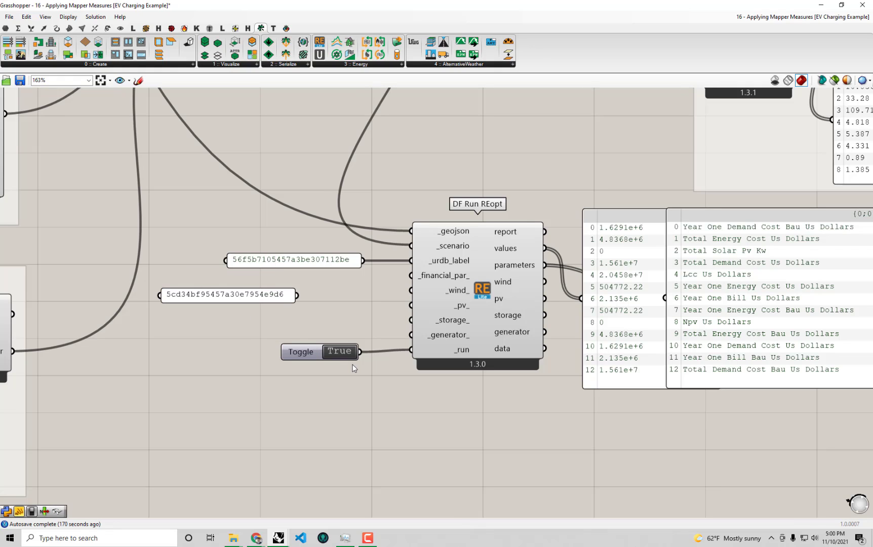
{"action": "left_click_drag", "start_coordinate": [253, 296], "coordinate": [318, 282]}
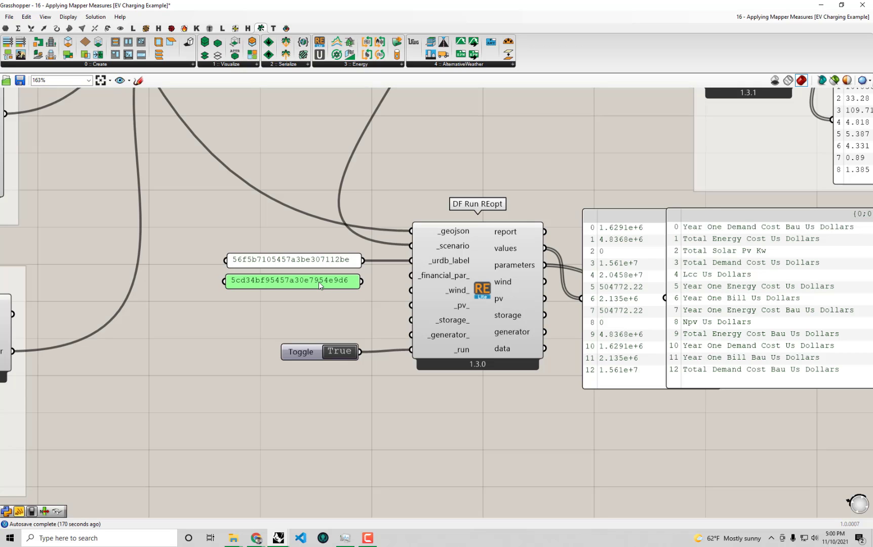
Replace the _urdb_label input of DF Run REopt with the Boston rate label panel and align that panel under the old one.
{"action": "left_click", "coordinate": [373, 290]}
{"action": "right_click_drag", "start_coordinate": [373, 291], "coordinate": [316, 299]}
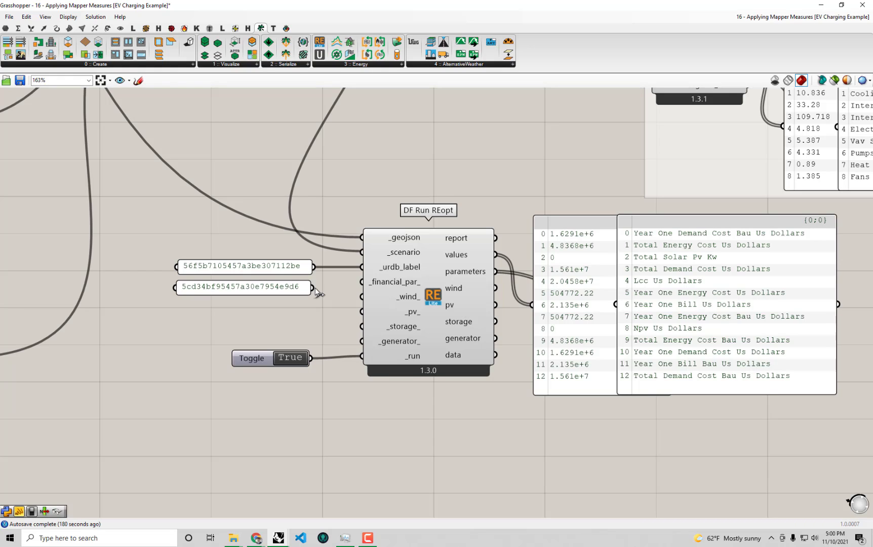
{"action": "left_click_drag", "start_coordinate": [312, 287], "coordinate": [363, 281]}
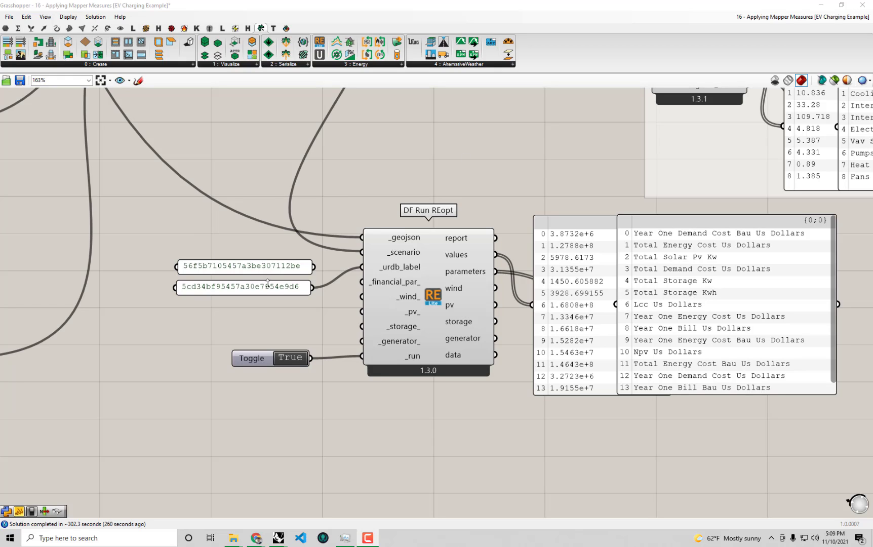
{"action": "left_click_drag", "start_coordinate": [262, 289], "coordinate": [263, 294]}
{"action": "left_click", "coordinate": [298, 321]}
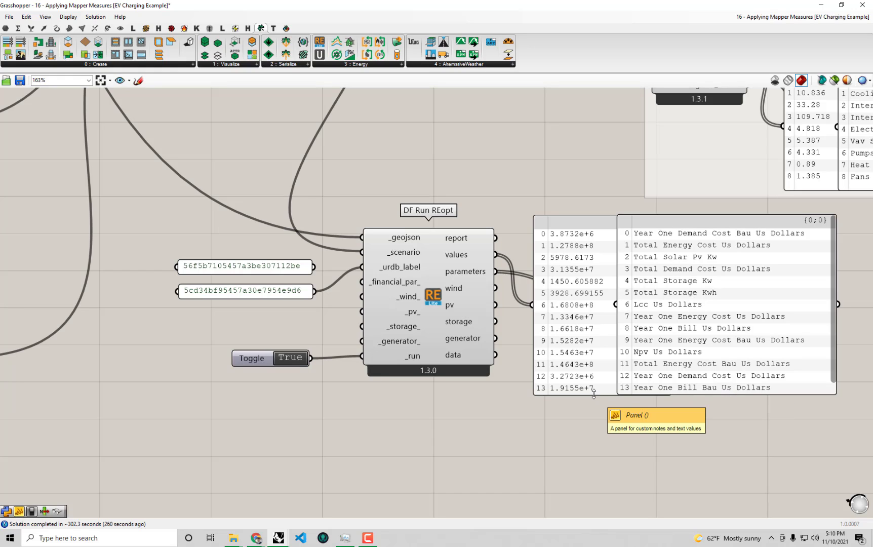
Lengthen the values and parameters result panels of DF Run REopt until all entries fit, and review them.
{"action": "left_click_drag", "start_coordinate": [594, 391], "coordinate": [594, 410]}
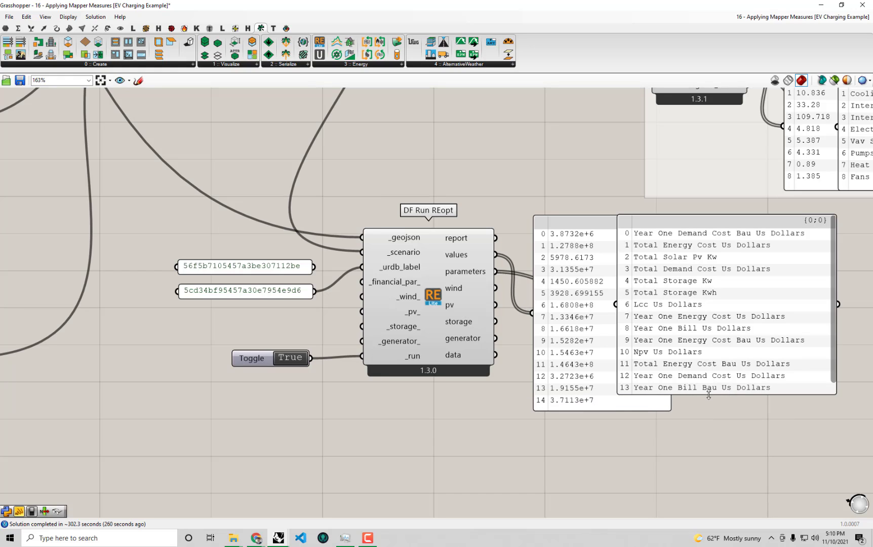
{"action": "left_click_drag", "start_coordinate": [709, 394], "coordinate": [709, 414]}
{"action": "scroll", "coordinate": [689, 276], "scroll_direction": "up", "scroll_amount": 3}
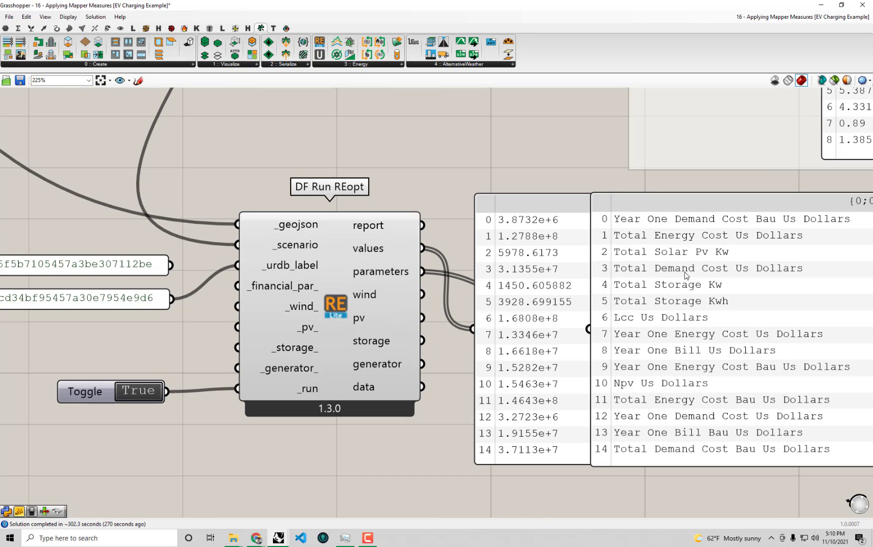
{"action": "right_click_drag", "start_coordinate": [651, 255], "coordinate": [605, 250]}
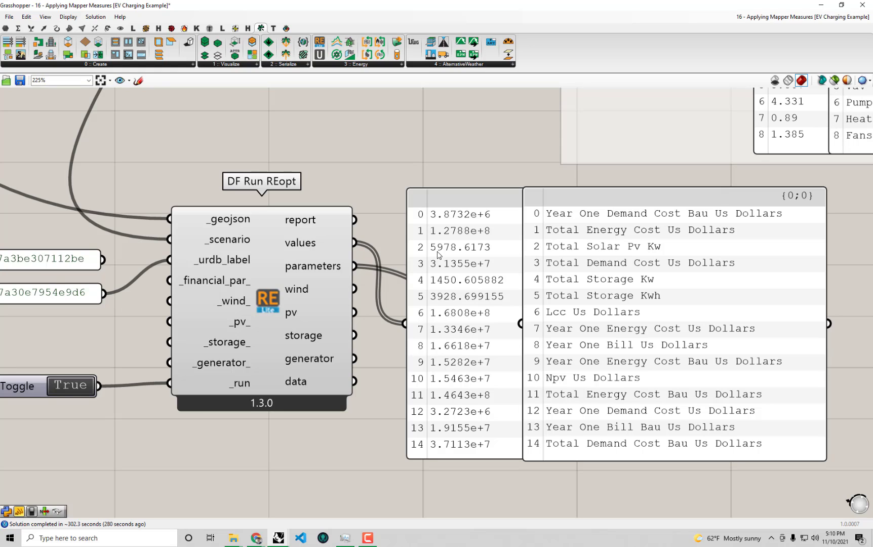
{"action": "mouse_move", "coordinate": [439, 4]}
{"action": "left_mouse_down"}
{"action": "mouse_move", "coordinate": [452, 311]}
{"action": "mouse_move", "coordinate": [453, 1]}
{"action": "left_mouse_up"}
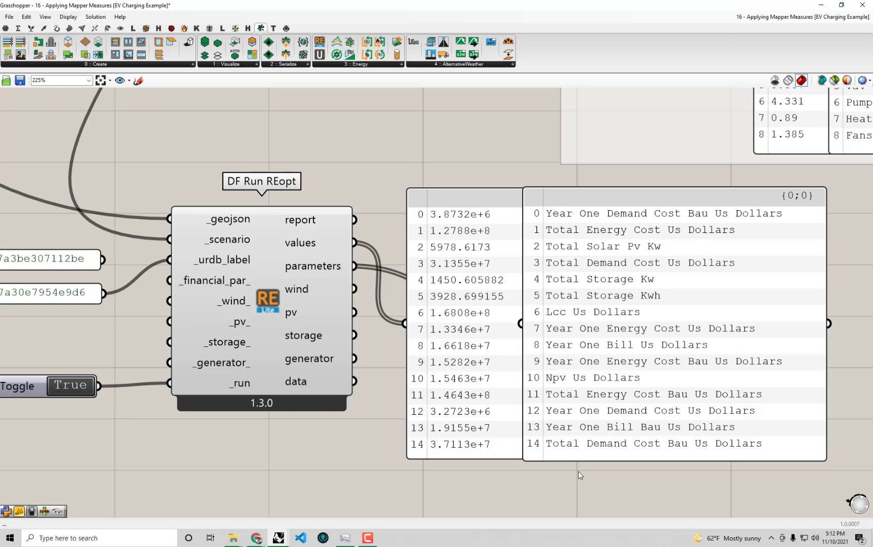
Move DF Run REopt together with its two rate label panels and run toggle lower on the canvas, leaving the result panels in place.
{"action": "scroll", "coordinate": [577, 470], "scroll_direction": "down", "scroll_amount": 3}
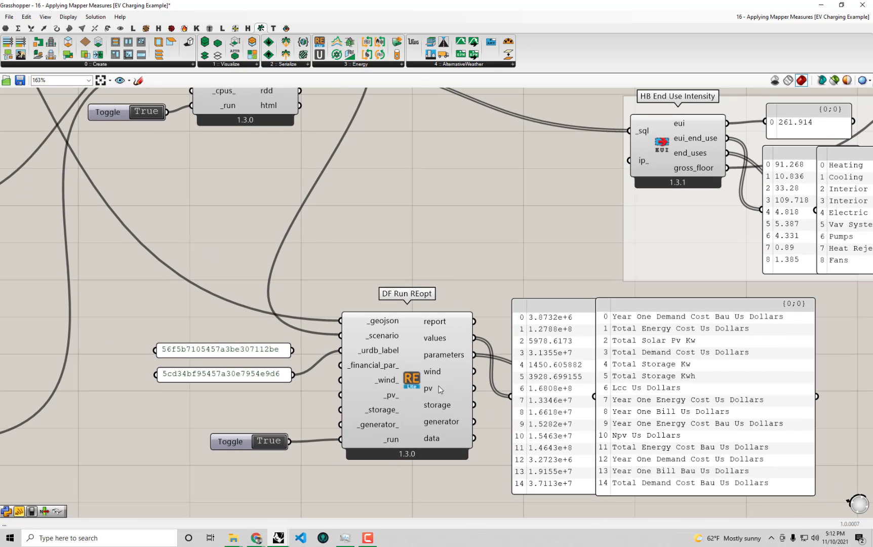
{"action": "scroll", "coordinate": [439, 389], "scroll_direction": "down", "scroll_amount": 1}
{"action": "right_click_drag", "start_coordinate": [273, 110], "coordinate": [274, 153]}
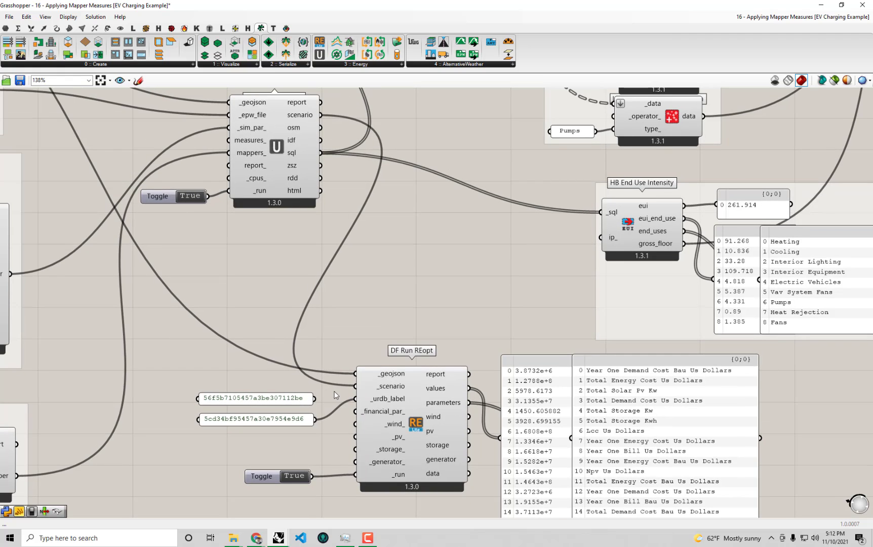
{"action": "scroll", "coordinate": [425, 392], "scroll_direction": "up", "scroll_amount": 1}
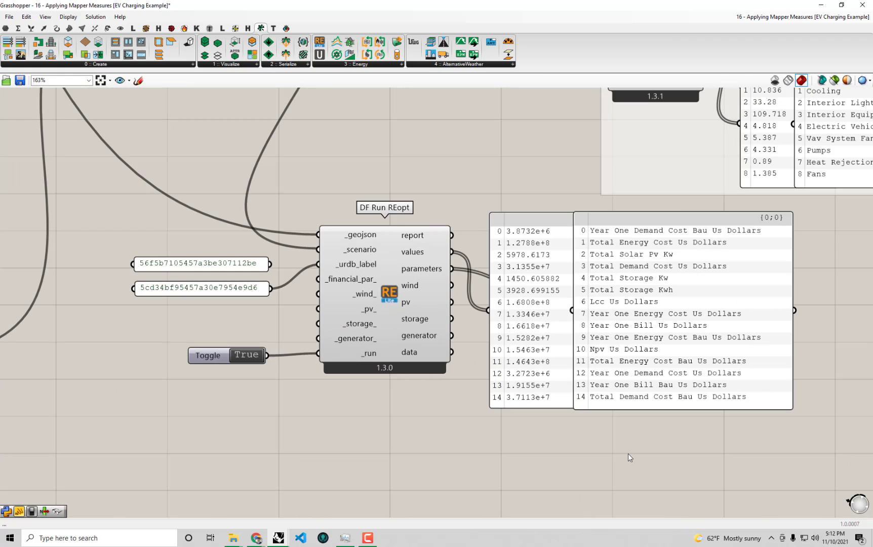
{"action": "left_click_drag", "start_coordinate": [641, 452], "coordinate": [553, 373]}
{"action": "right_click_drag", "start_coordinate": [430, 449], "coordinate": [472, 423]}
{"action": "left_click_drag", "start_coordinate": [485, 434], "coordinate": [251, 230]}
{"action": "left_click_drag", "start_coordinate": [384, 242], "coordinate": [343, 339]}
{"action": "right_click_drag", "start_coordinate": [407, 369], "coordinate": [397, 315]}
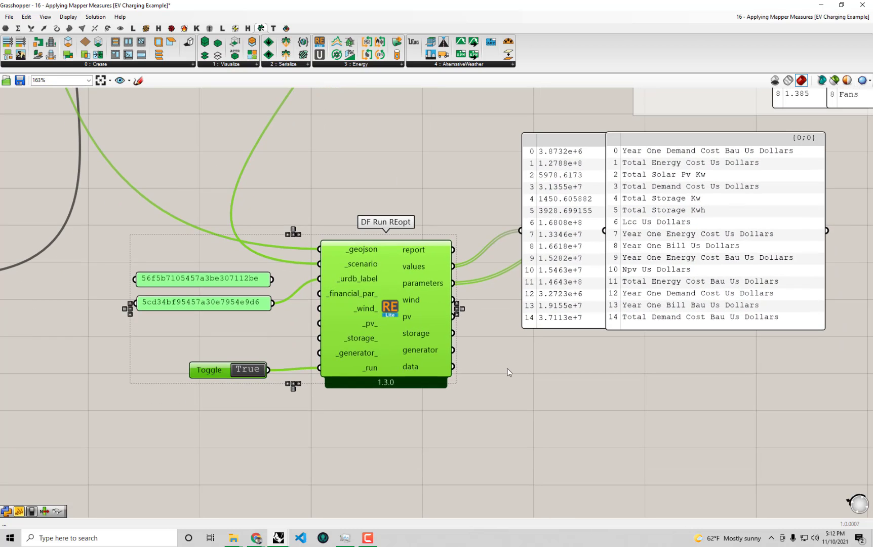
{"action": "left_click", "coordinate": [548, 421]}
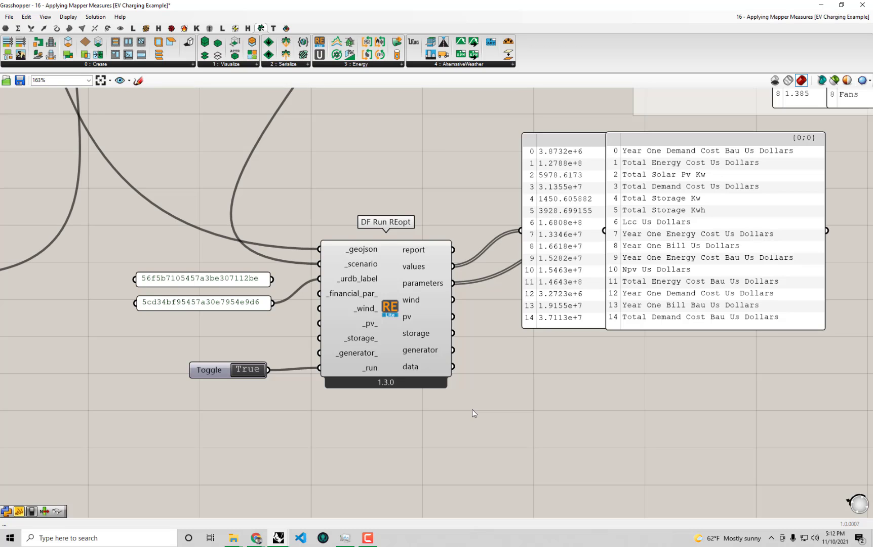
Inspect the data output of DF Run REopt and connect it to a new panel placed below the result panels.
{"action": "right_click_drag", "start_coordinate": [472, 413], "coordinate": [439, 411]}
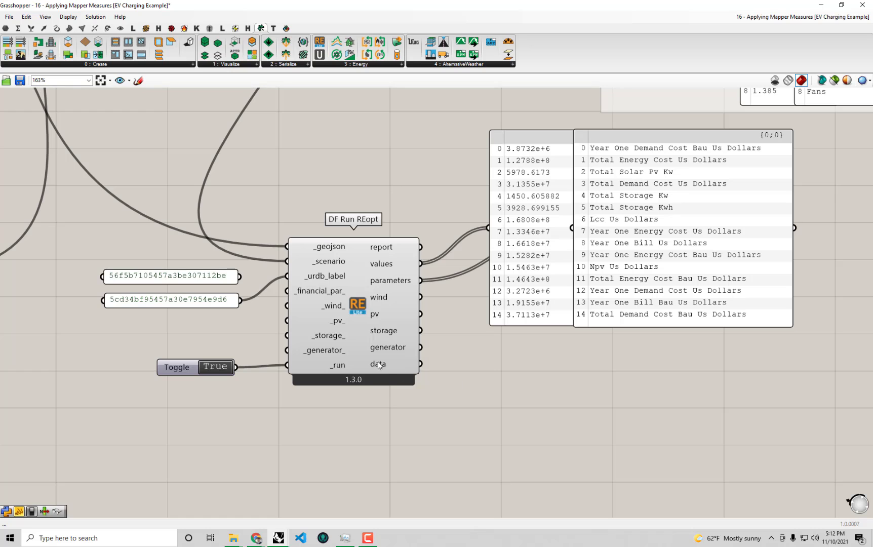
{"action": "right_click_drag", "start_coordinate": [377, 360], "coordinate": [381, 332]}
{"action": "mouse_move", "coordinate": [384, 336]}
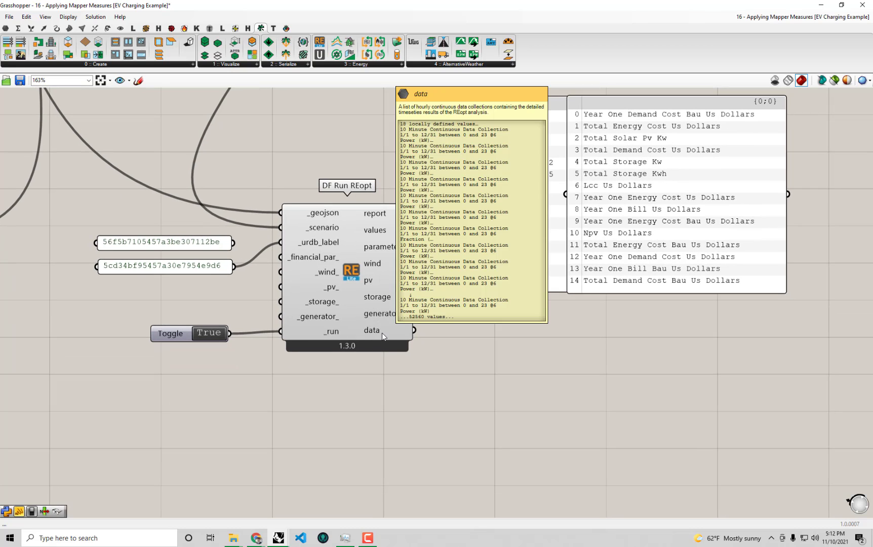
{"action": "double_click", "coordinate": [546, 413]}
{"action": "type", "text": "pan"}
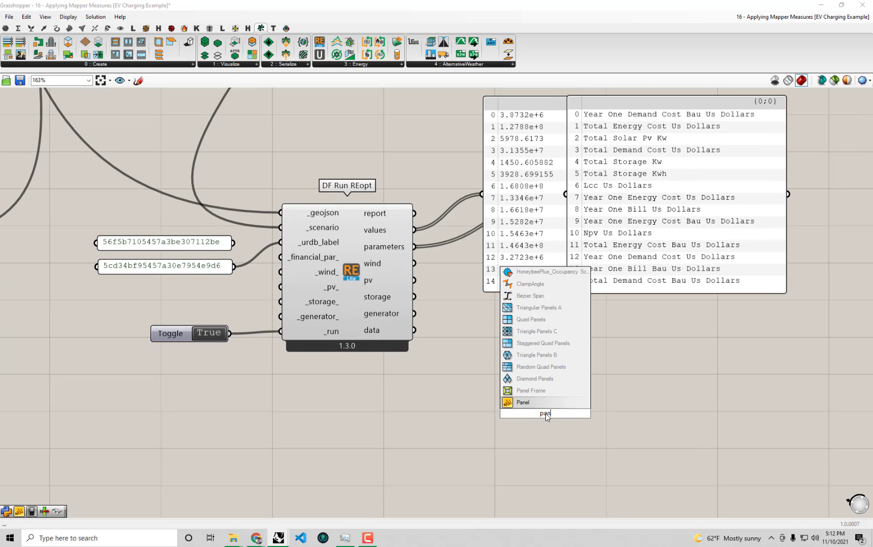
{"action": "key", "text": "Return"}
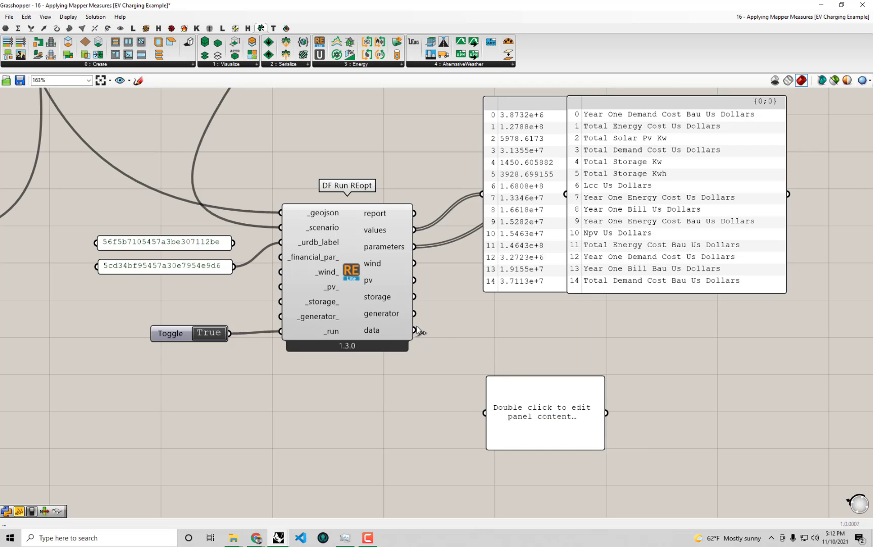
{"action": "left_click_drag", "start_coordinate": [414, 330], "coordinate": [485, 413]}
Enlarge the panel on the data output and move it farther away from DF Run REopt to free up space.
{"action": "right_click_drag", "start_coordinate": [554, 412], "coordinate": [554, 376]}
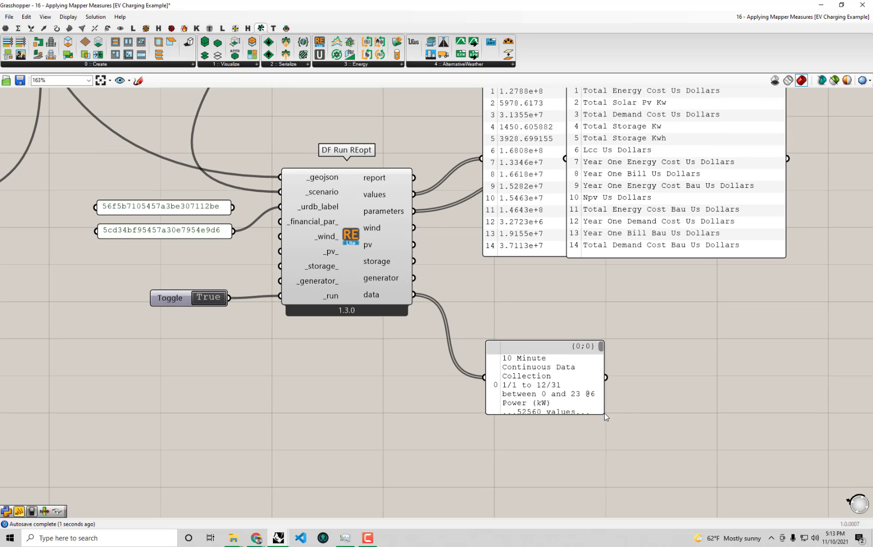
{"action": "left_click_drag", "start_coordinate": [604, 413], "coordinate": [778, 499]}
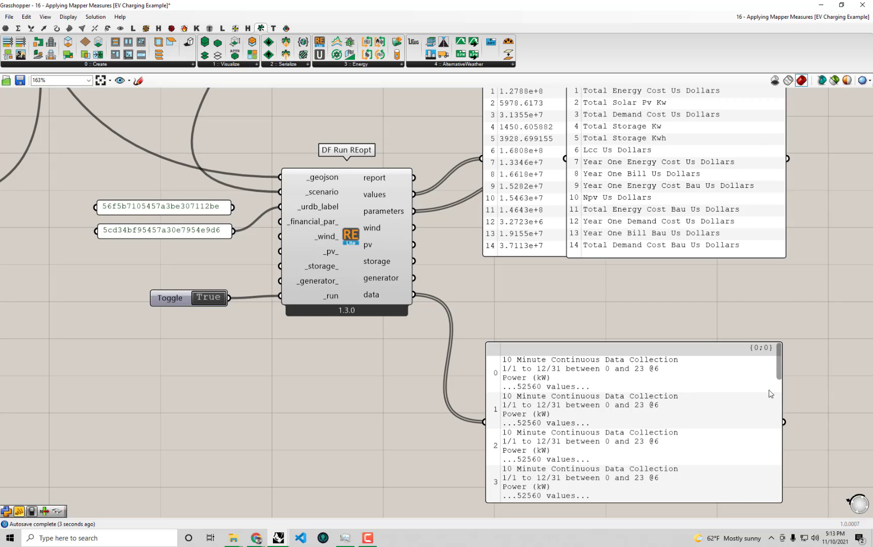
{"action": "left_click_drag", "start_coordinate": [781, 365], "coordinate": [760, 353]}
{"action": "left_click_drag", "start_coordinate": [618, 399], "coordinate": [652, 387]}
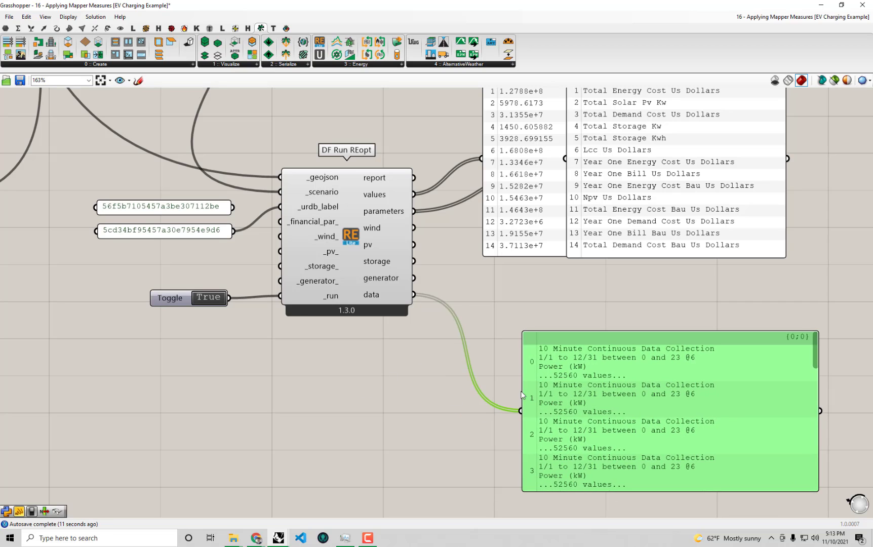
{"action": "left_click_drag", "start_coordinate": [568, 401], "coordinate": [592, 394]}
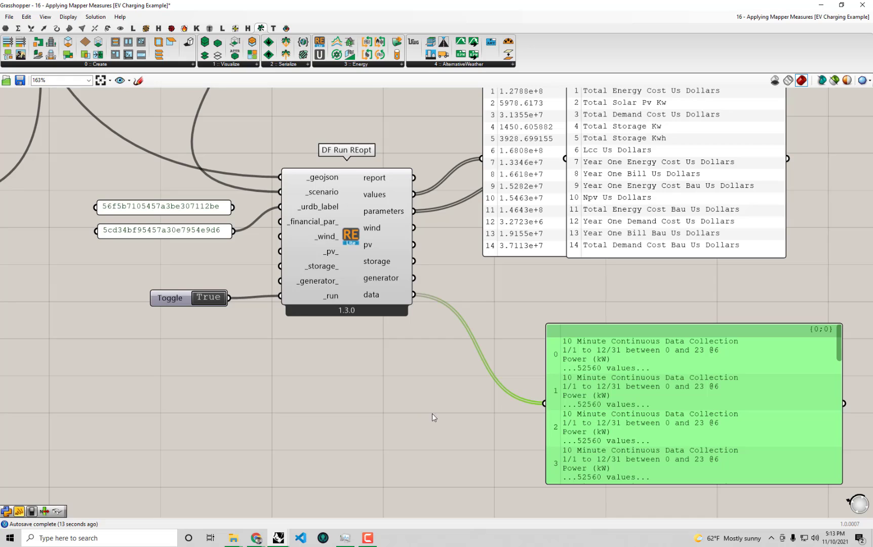
Add a List Item component below DF Run REopt and feed the data output into its list input.
{"action": "double_click", "coordinate": [437, 413]}
{"action": "type", "text": "lis"}
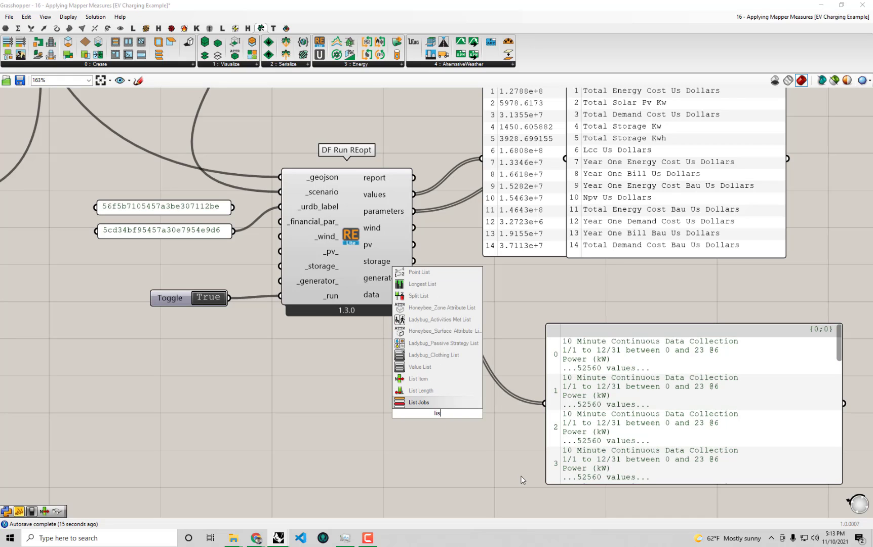
{"action": "type", "text": "tit"}
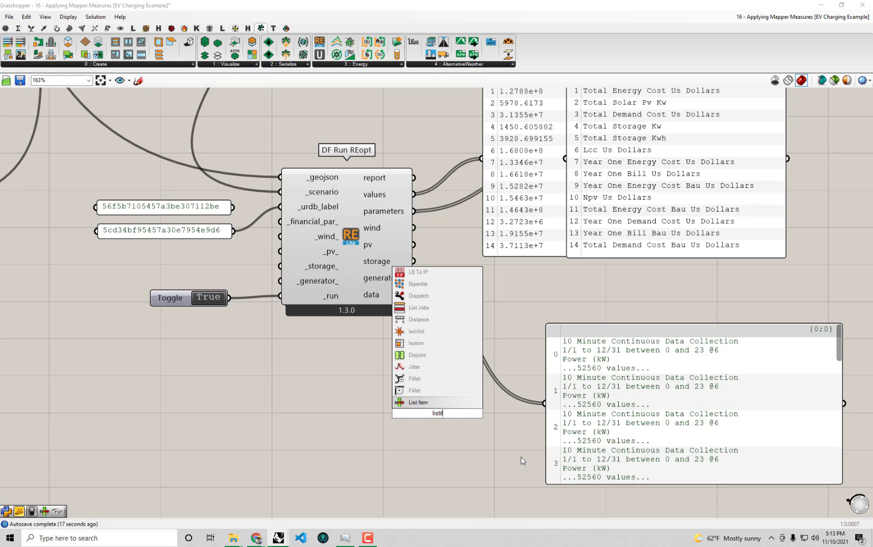
{"action": "left_click", "coordinate": [446, 403]}
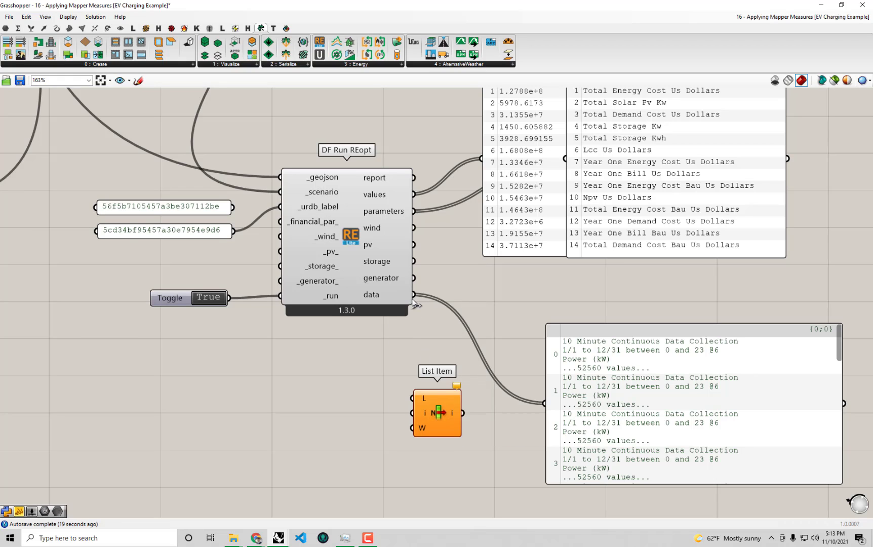
{"action": "left_click_drag", "start_coordinate": [412, 298], "coordinate": [440, 405]}
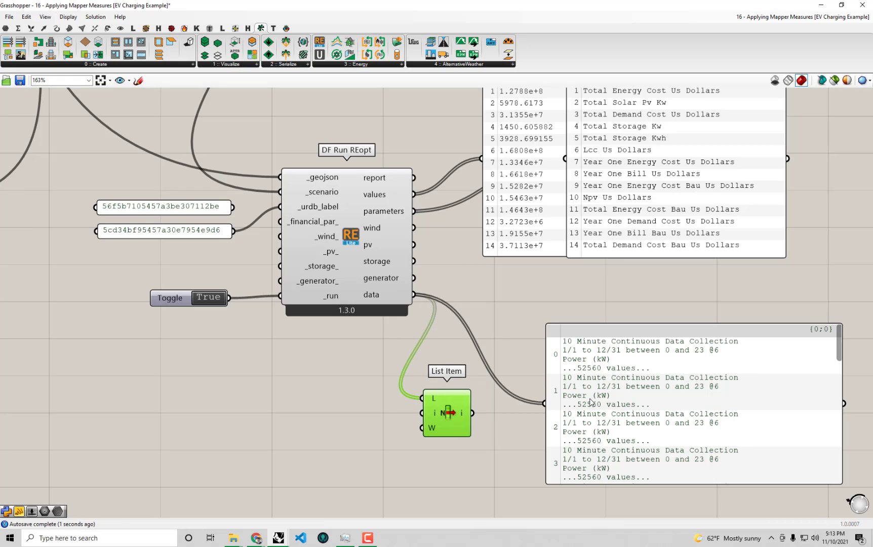
Create a number slider ranging from 0 to 18 and connect it to the index input of List Item.
{"action": "mouse_move", "coordinate": [385, 305]}
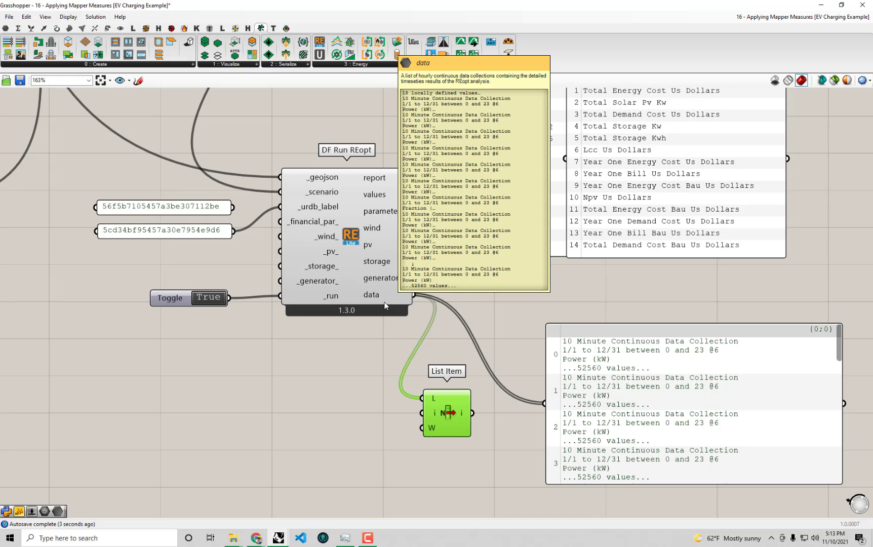
{"action": "double_click", "coordinate": [332, 412]}
{"action": "type", "text": "0"}
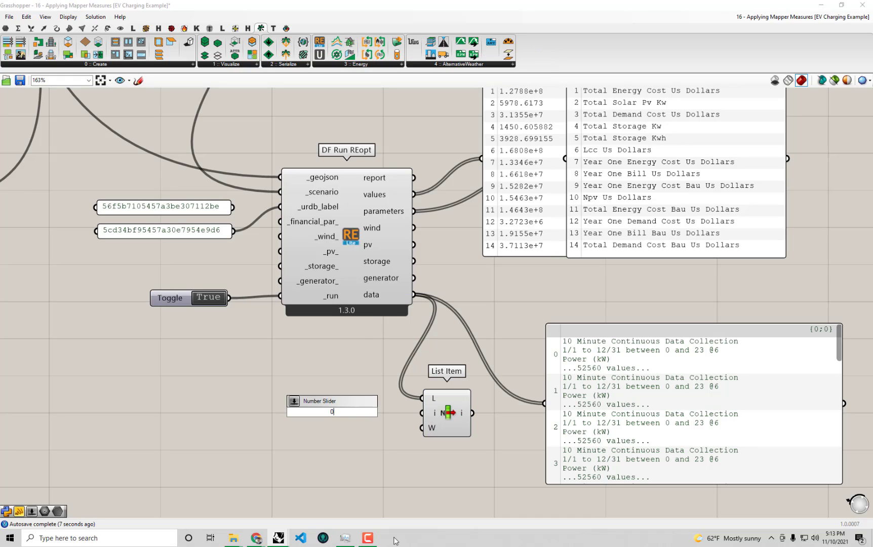
{"action": "type", "text": "<18"}
{"action": "key", "text": "Return"}
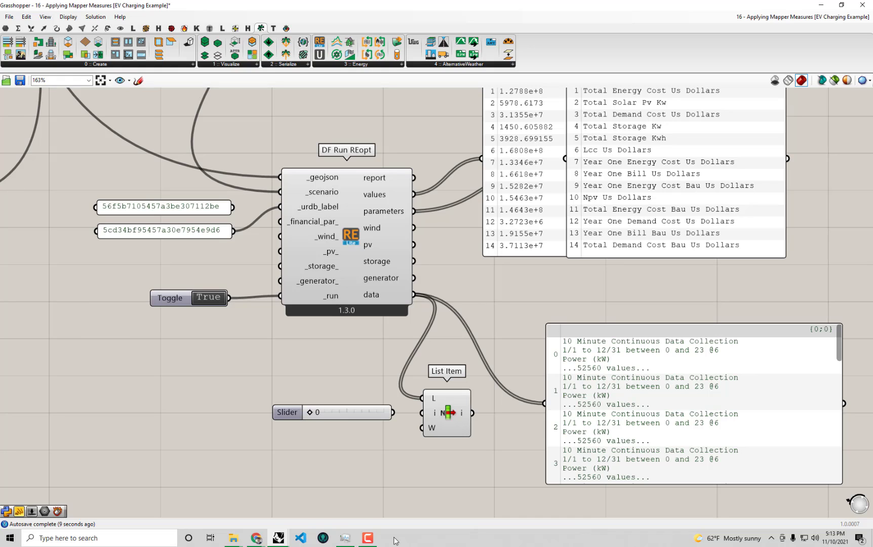
{"action": "left_click_drag", "start_coordinate": [384, 409], "coordinate": [422, 413]}
Delete the panel connected to the data output of DF Run REopt.
{"action": "left_click", "coordinate": [623, 444]}
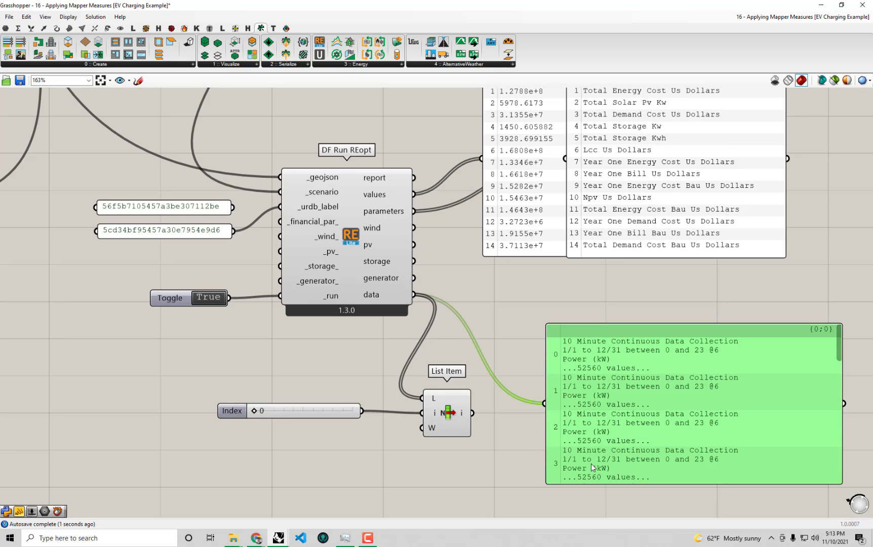
{"action": "key", "text": "Delete"}
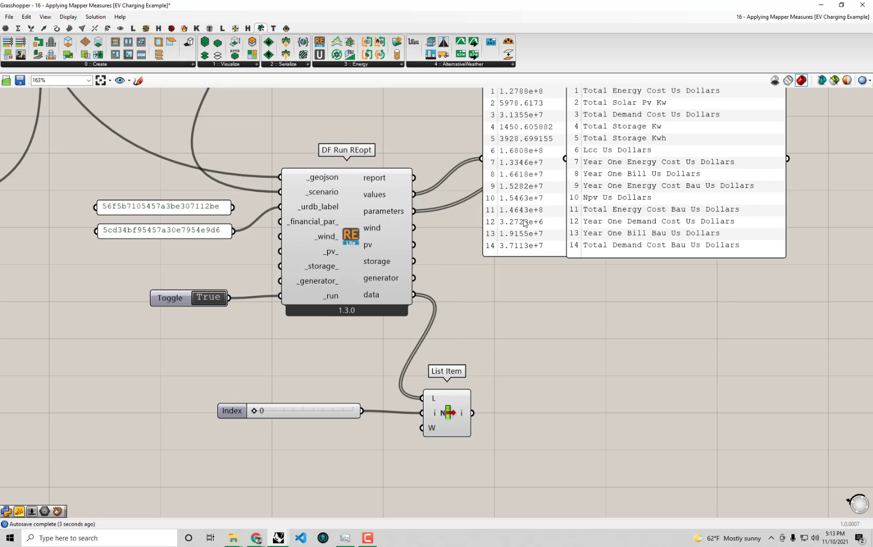
{"action": "scroll", "coordinate": [614, 197], "scroll_direction": "down", "scroll_amount": 1}
{"action": "right_click_drag", "start_coordinate": [614, 197], "coordinate": [461, 504]}
{"action": "scroll", "coordinate": [465, 446], "scroll_direction": "down", "scroll_amount": 4}
{"action": "right_click_drag", "start_coordinate": [606, 422], "coordinate": [671, 239]}
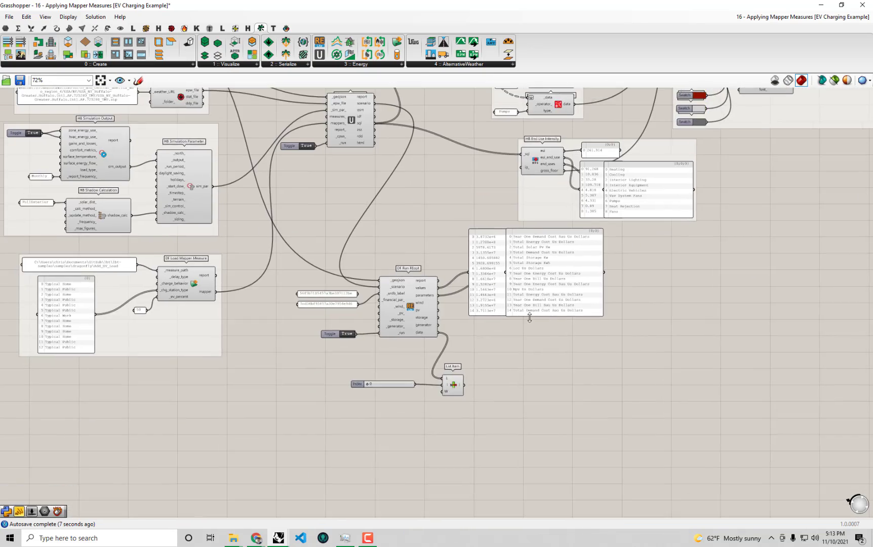
Add an LB Monthly Chart component beside List Item.
{"action": "right_click_drag", "start_coordinate": [466, 364], "coordinate": [468, 330]}
{"action": "scroll", "coordinate": [468, 347], "scroll_direction": "up", "scroll_amount": 4}
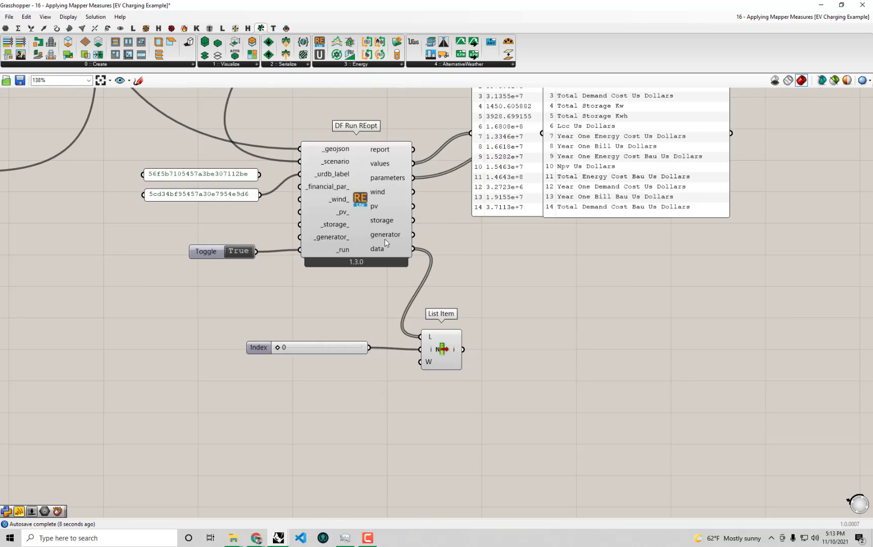
{"action": "left_click", "coordinate": [171, 29]}
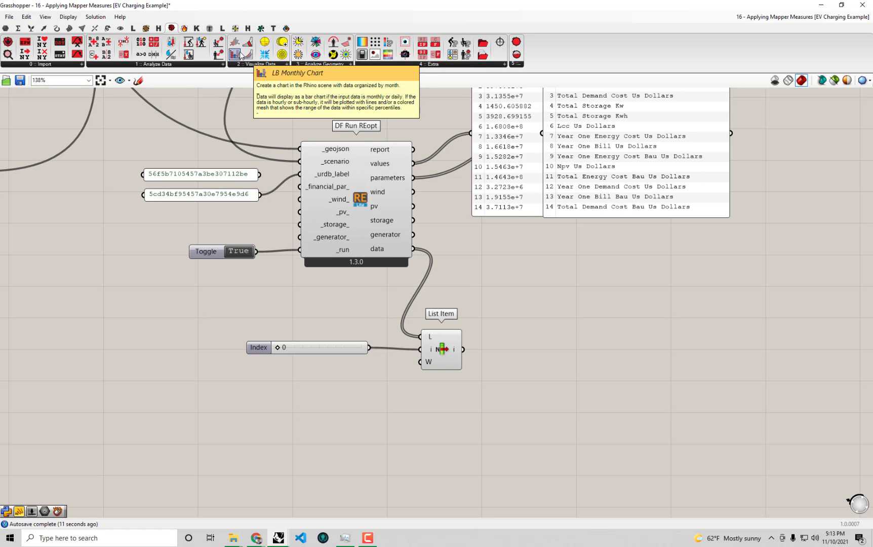
{"action": "left_click_drag", "start_coordinate": [241, 55], "coordinate": [583, 398]}
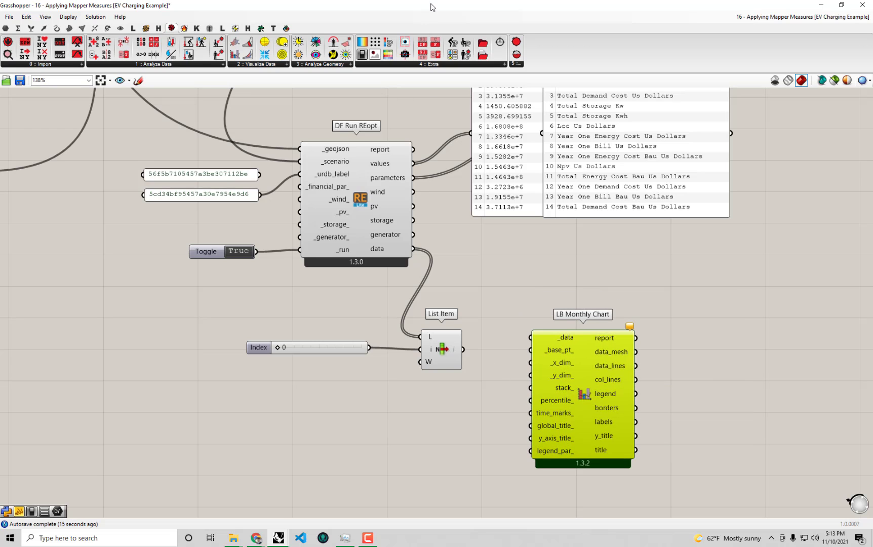
Arrange the Grasshopper window side by side with Rhino and switch the Rhino viewport from Perspective to Top view.
{"action": "left_click_drag", "start_coordinate": [431, 7], "coordinate": [871, 151]}
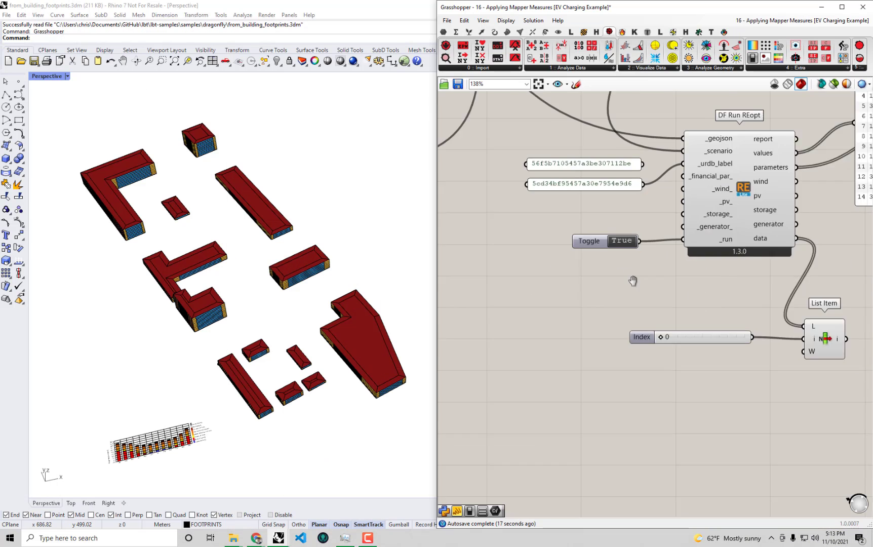
{"action": "right_click_drag", "start_coordinate": [633, 281], "coordinate": [440, 234]}
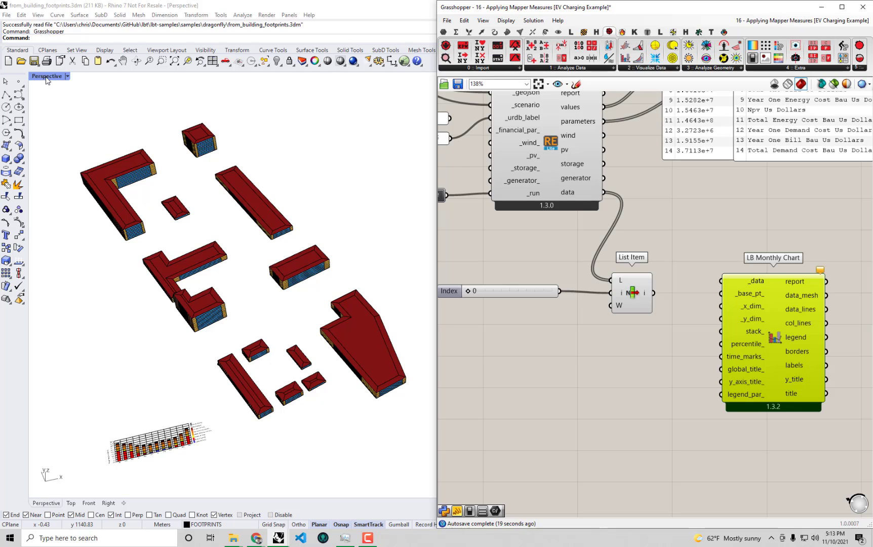
{"action": "double_click", "coordinate": [47, 76]}
{"action": "double_click", "coordinate": [34, 76]}
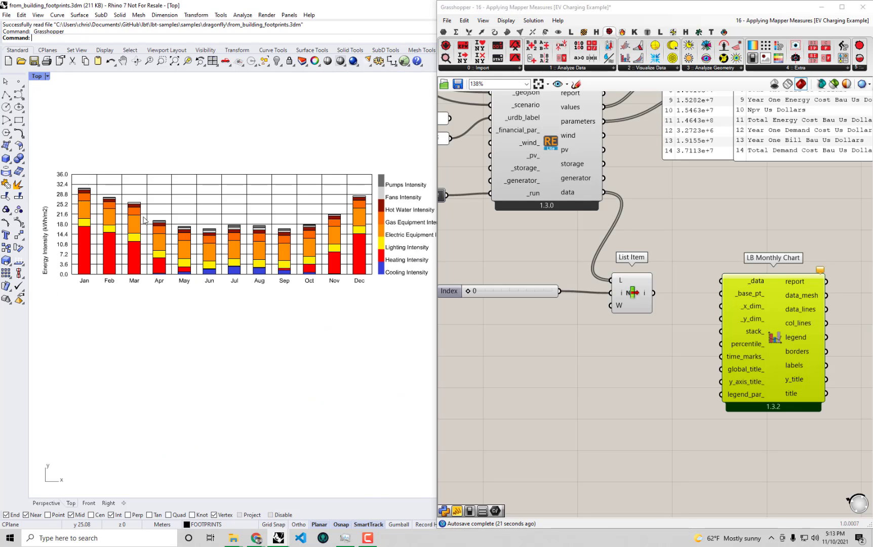
{"action": "scroll", "coordinate": [145, 221], "scroll_direction": "down", "scroll_amount": 4}
Feed the List Item output into the _data input of LB Monthly Chart and shift the chart component slightly lower.
{"action": "right_click_drag", "start_coordinate": [692, 325], "coordinate": [715, 352]}
{"action": "left_click_drag", "start_coordinate": [783, 359], "coordinate": [770, 374]}
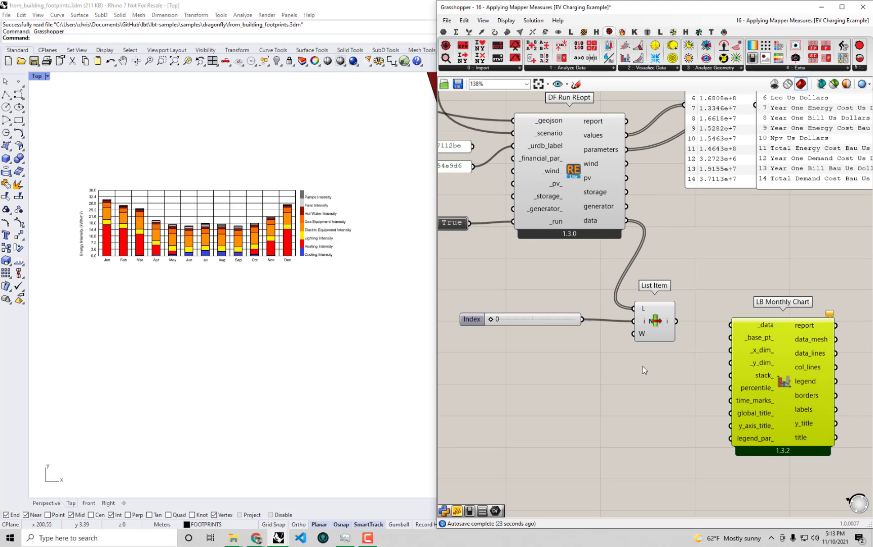
{"action": "left_click_drag", "start_coordinate": [676, 320], "coordinate": [744, 327]}
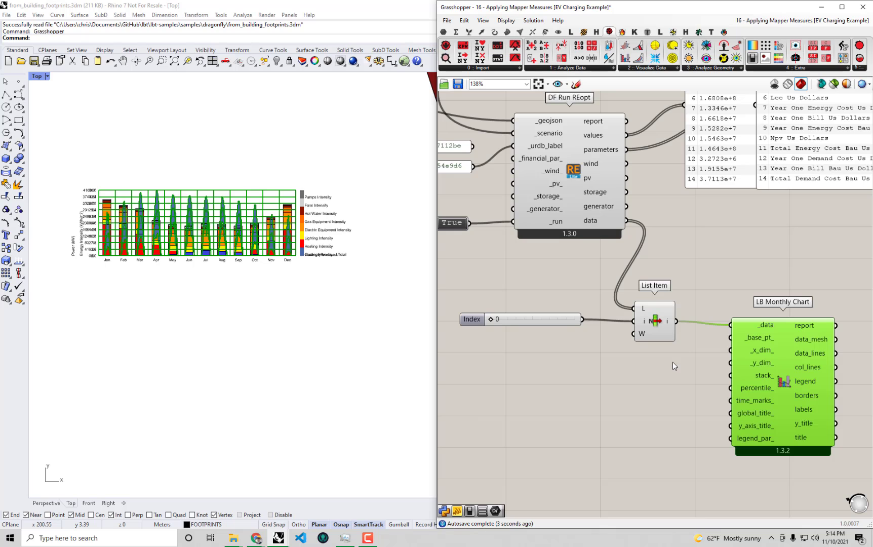
{"action": "left_click", "coordinate": [668, 380]}
{"action": "scroll", "coordinate": [759, 344], "scroll_direction": "up", "scroll_amount": 3}
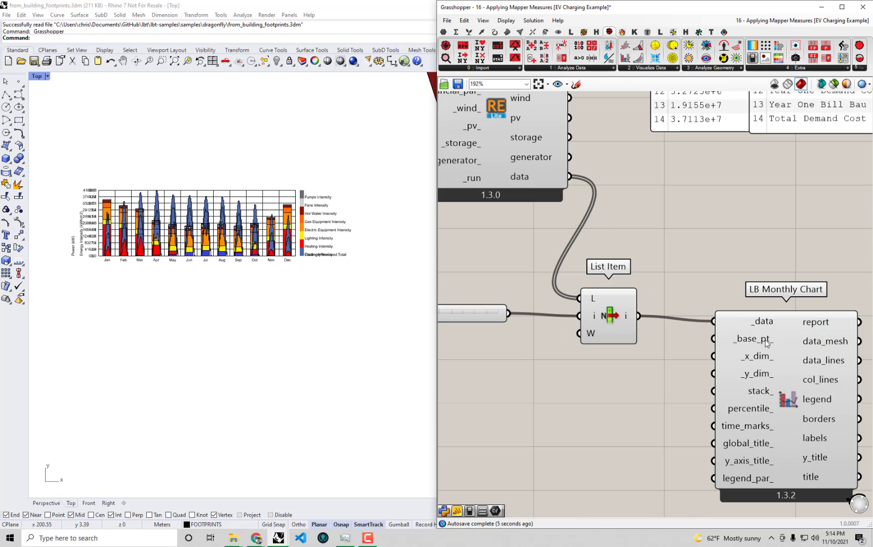
{"action": "right_click_drag", "start_coordinate": [694, 365], "coordinate": [694, 325]}
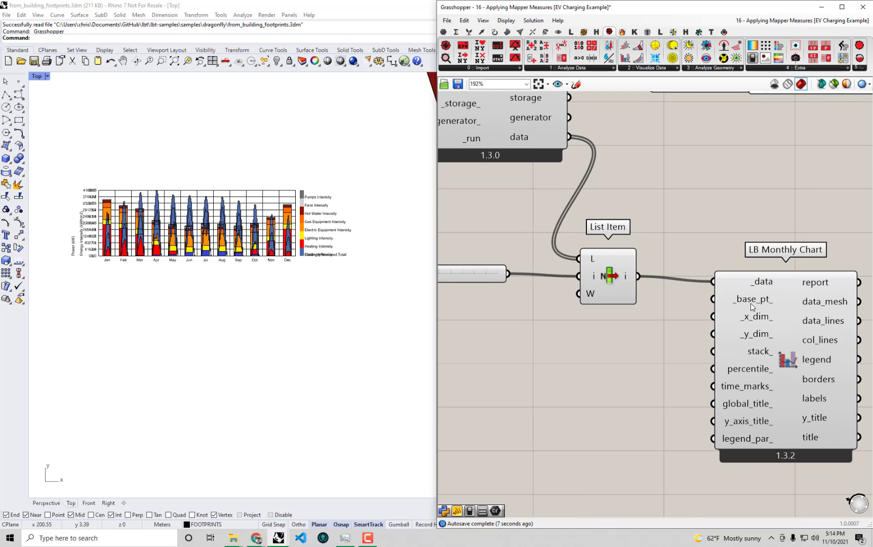
{"action": "left_click_drag", "start_coordinate": [748, 331], "coordinate": [750, 350]}
{"action": "left_click", "coordinate": [576, 356]}
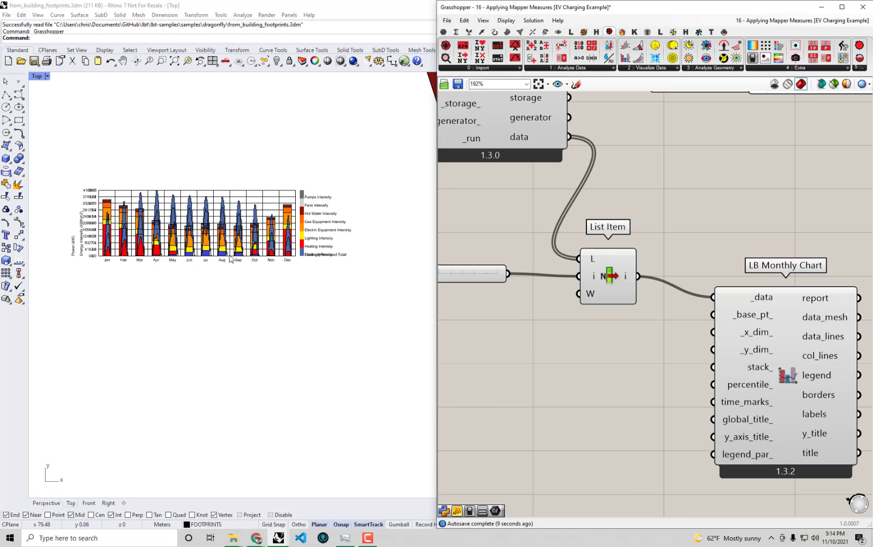
Create a panel reading "0, -100, 0" below List Item and connect it to the _base_pt_ input of LB Monthly Chart.
{"action": "double_click", "coordinate": [619, 349]}
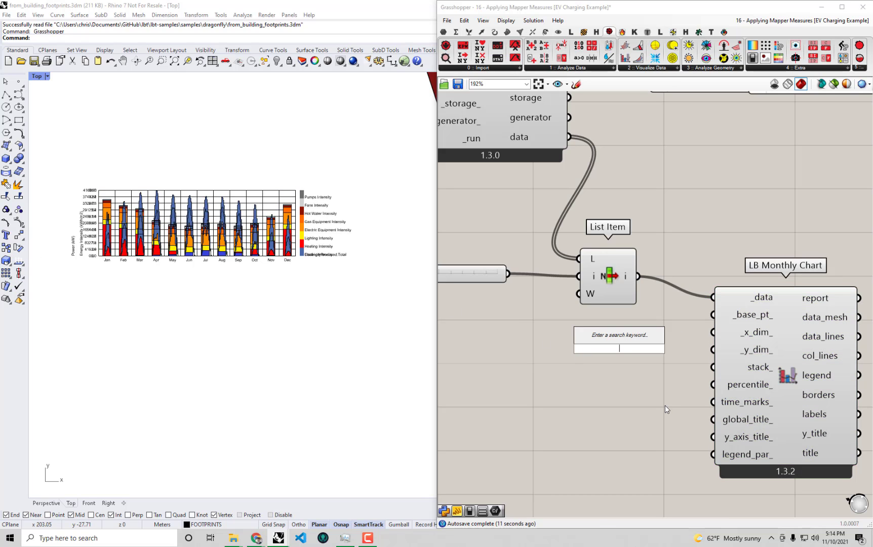
{"action": "type", "text": "\""}
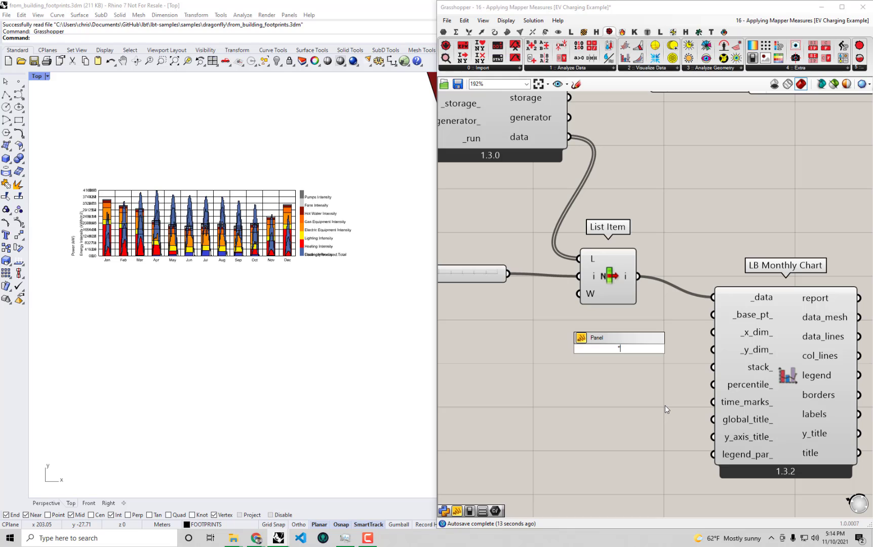
{"action": "type", "text": "0."}
{"action": "type", "text": " -1"}
{"action": "type", "text": "00, 0"}
{"action": "key", "text": "Return"}
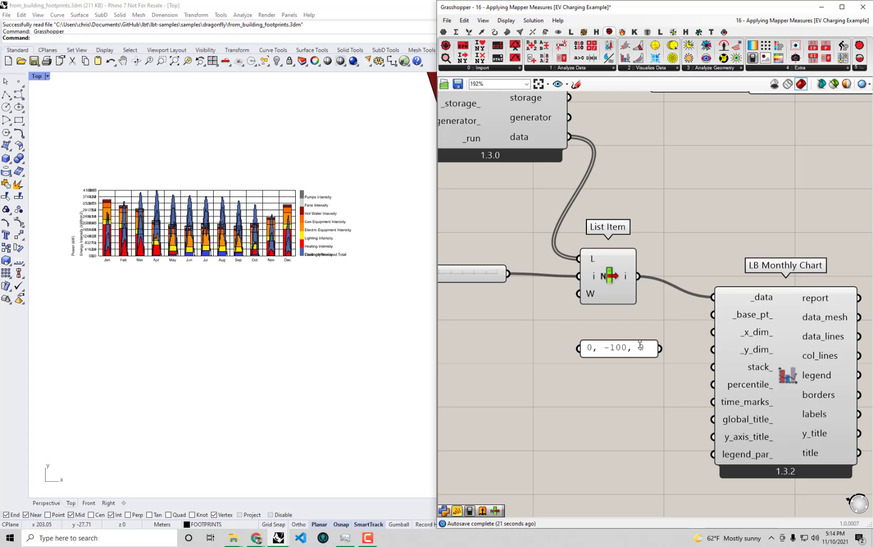
{"action": "left_click_drag", "start_coordinate": [588, 343], "coordinate": [587, 328]}
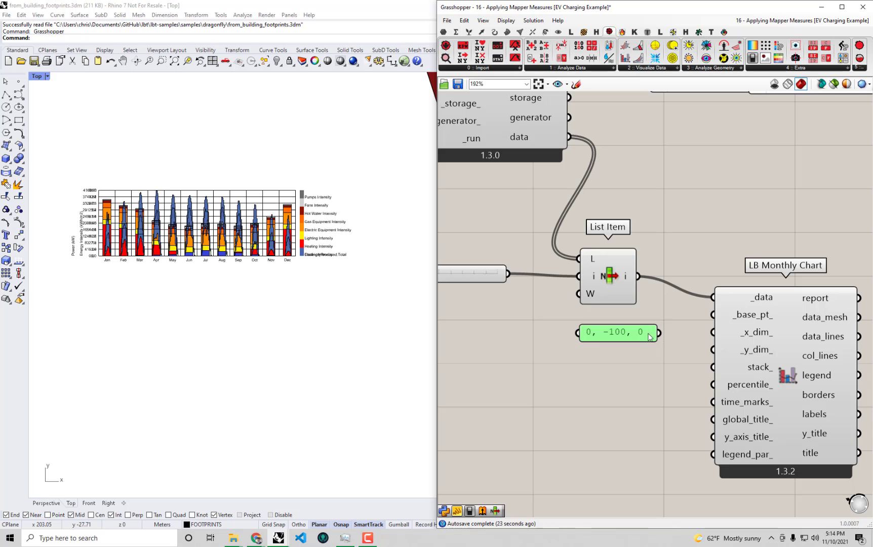
{"action": "left_click_drag", "start_coordinate": [658, 332], "coordinate": [711, 319]}
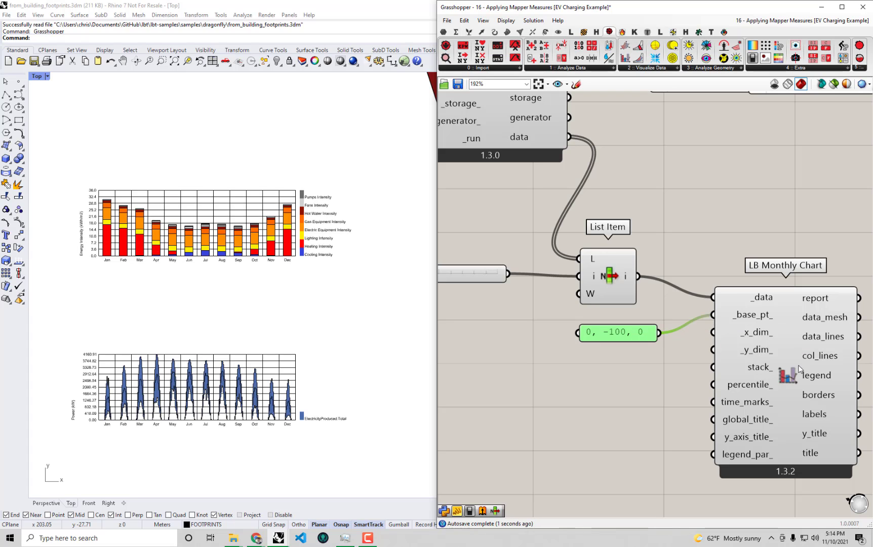
Examine the new monthly power chart of total electricity produced below the energy intensity chart in the Rhino viewport.
{"action": "right_click_drag", "start_coordinate": [135, 378], "coordinate": [192, 314]}
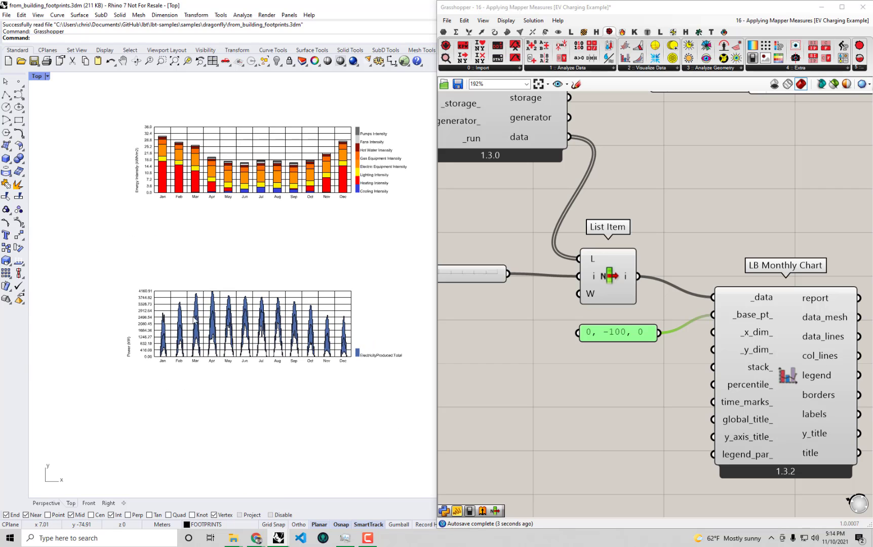
{"action": "scroll", "coordinate": [220, 340], "scroll_direction": "up", "scroll_amount": 1}
{"action": "scroll", "coordinate": [243, 323], "scroll_direction": "up", "scroll_amount": 1}
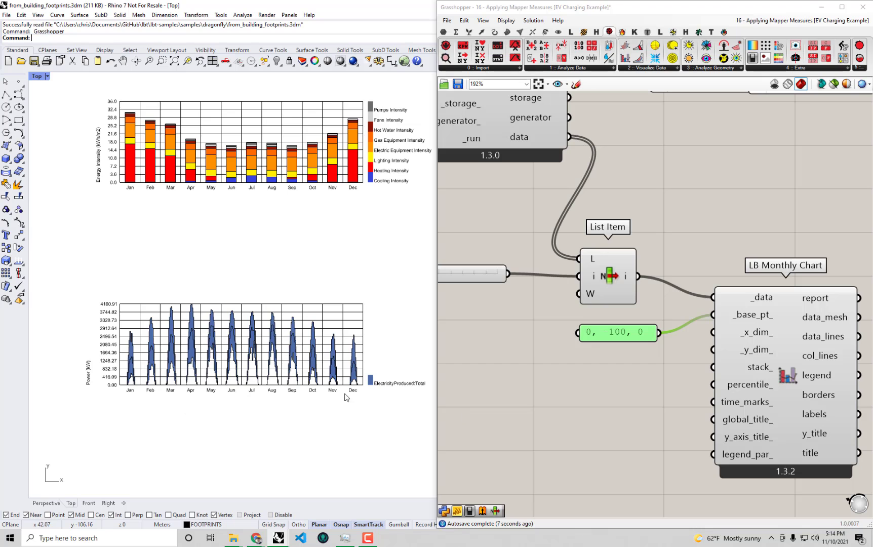
{"action": "right_click_drag", "start_coordinate": [151, 366], "coordinate": [157, 307]}
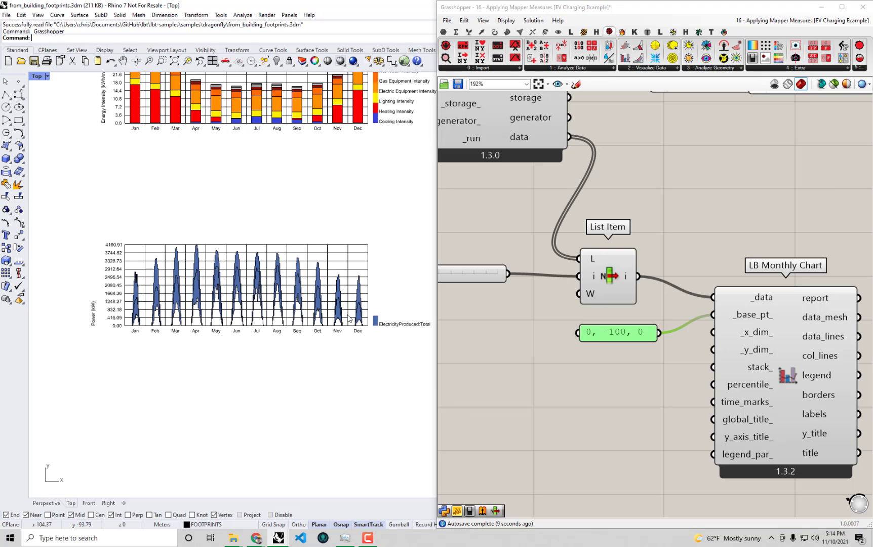
{"action": "scroll", "coordinate": [152, 304], "scroll_direction": "up", "scroll_amount": 3}
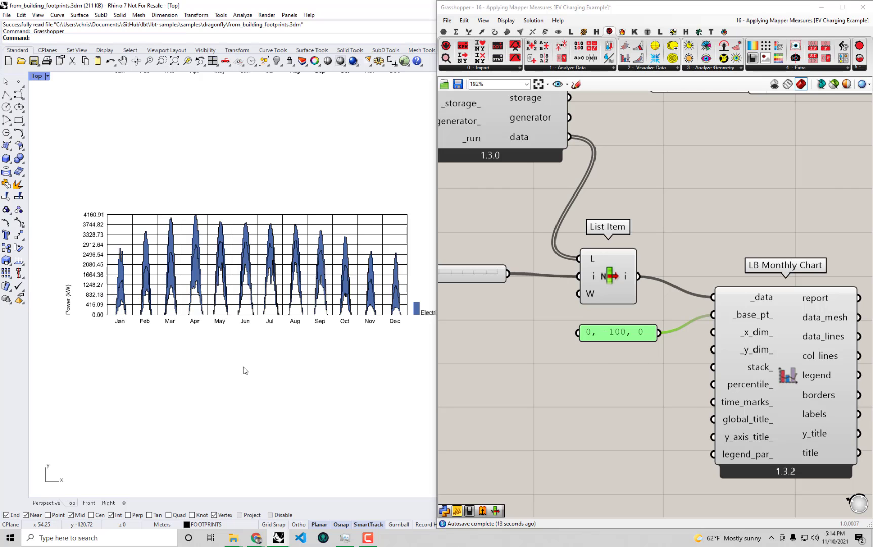
{"action": "right_click_drag", "start_coordinate": [243, 370], "coordinate": [208, 367]}
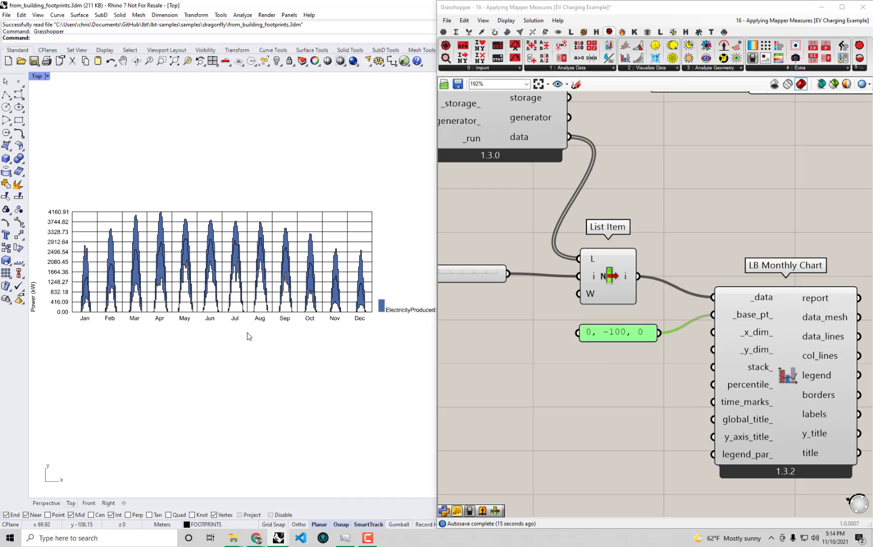
{"action": "scroll", "coordinate": [213, 256], "scroll_direction": "up", "scroll_amount": 2}
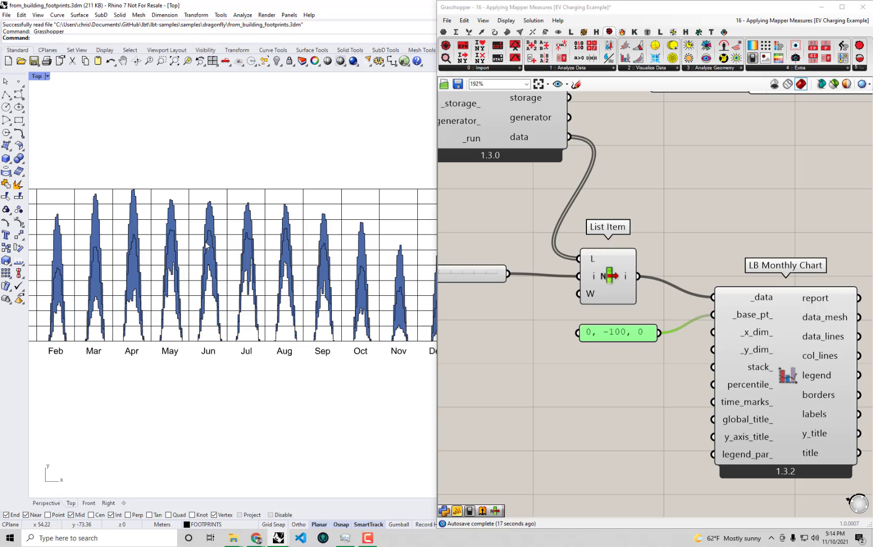
{"action": "right_click_drag", "start_coordinate": [241, 316], "coordinate": [242, 299]}
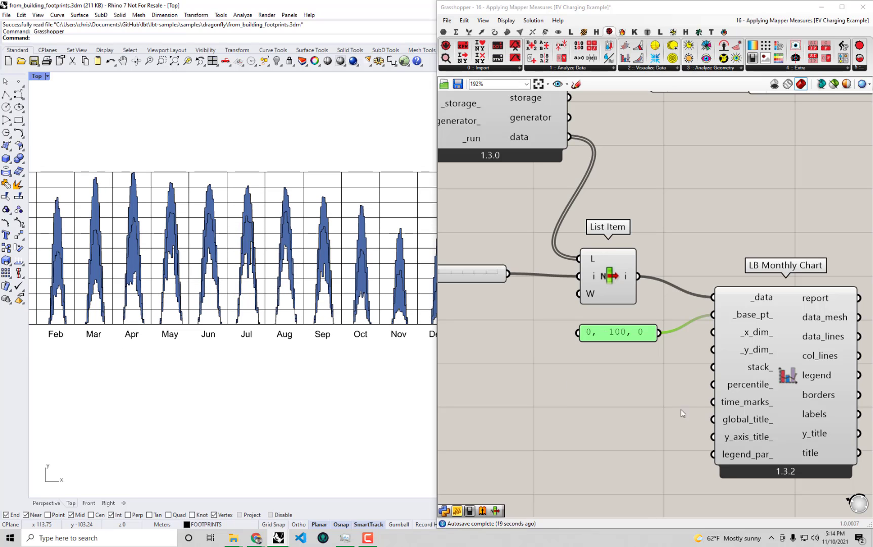
Add a Boolean Toggle set to True and connect it to the stack_ input of LB Monthly Chart.
{"action": "double_click", "coordinate": [645, 383]}
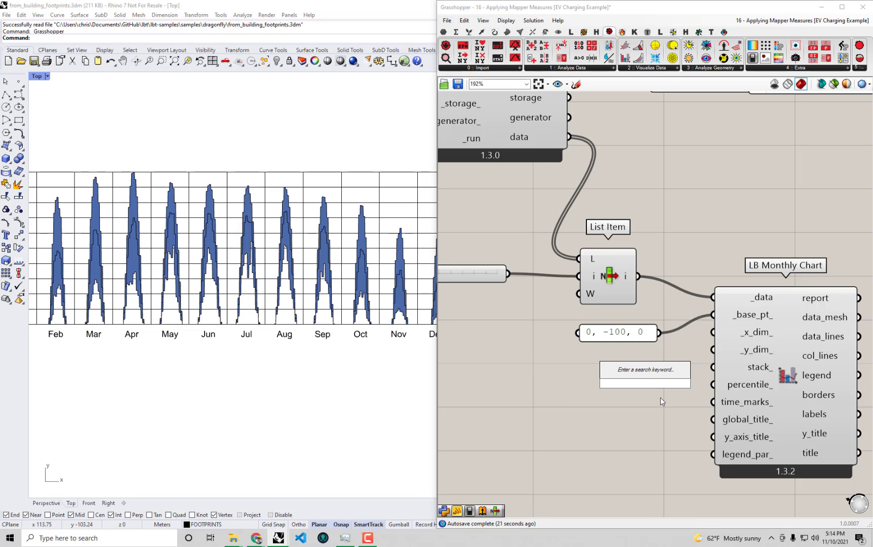
{"action": "type", "text": "boo"}
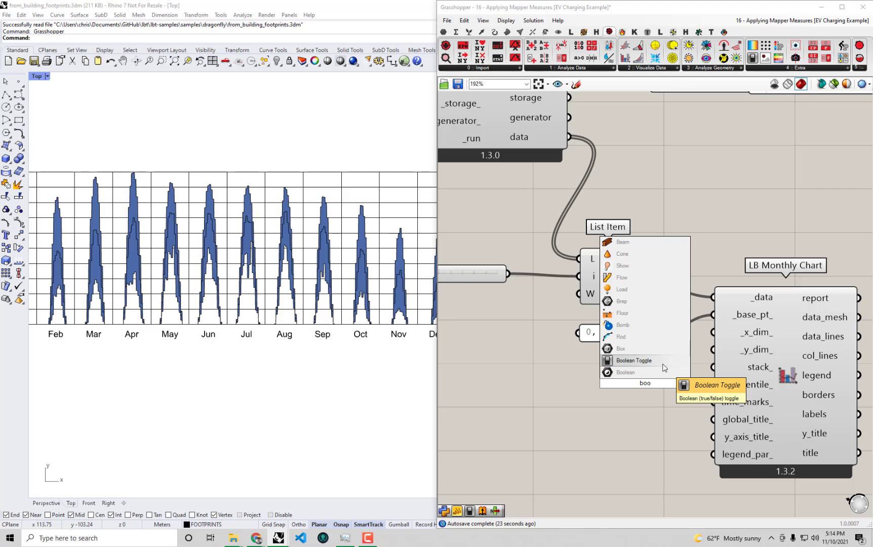
{"action": "left_click", "coordinate": [662, 368]}
{"action": "left_click_drag", "start_coordinate": [651, 390], "coordinate": [633, 375]}
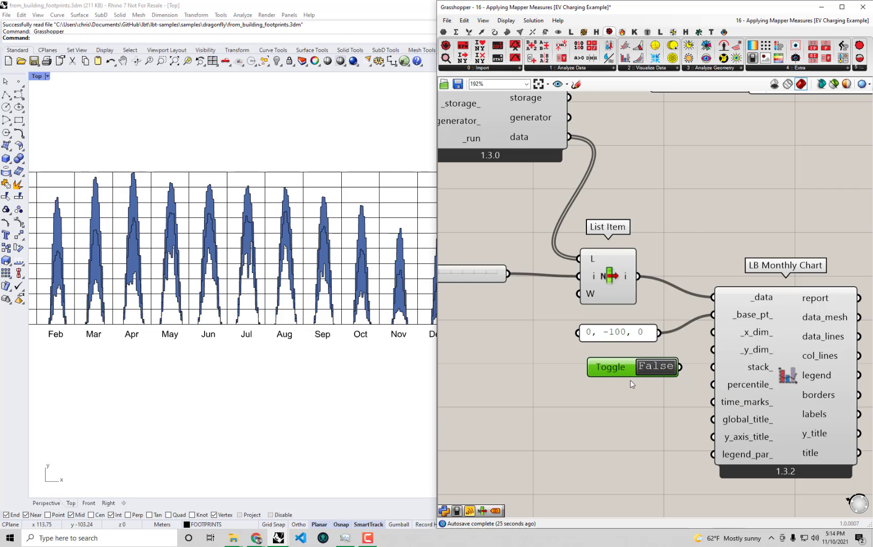
{"action": "left_click", "coordinate": [675, 365]}
{"action": "left_click_drag", "start_coordinate": [679, 367], "coordinate": [709, 367]}
{"action": "left_click", "coordinate": [659, 413]}
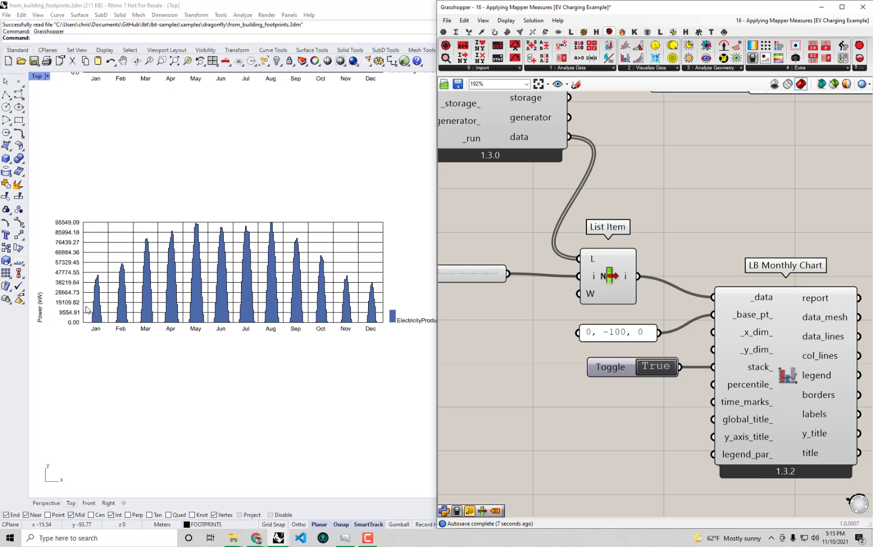
Switch the stack toggle to False and back to True to compare the unstacked and stacked charts.
{"action": "double_click", "coordinate": [657, 370]}
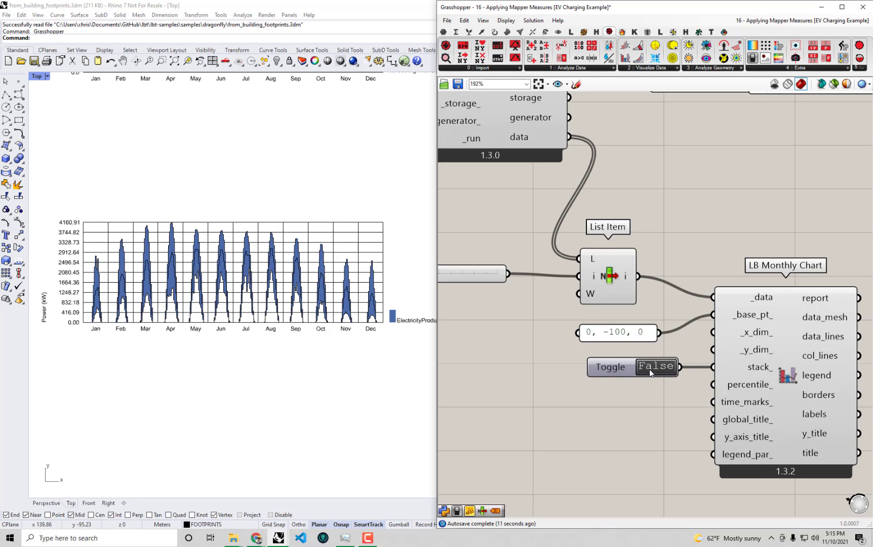
{"action": "double_click", "coordinate": [649, 369]}
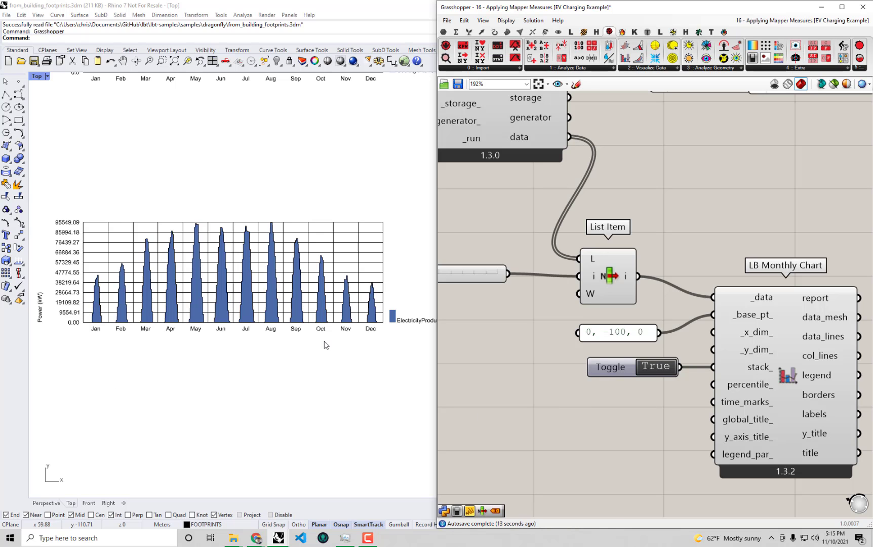
{"action": "left_click", "coordinate": [343, 409]}
Narrow the Grasshopper window to give the Rhino viewport more width, and move List Item closer to its index slider.
{"action": "right_click_drag", "start_coordinate": [343, 408], "coordinate": [416, 324]}
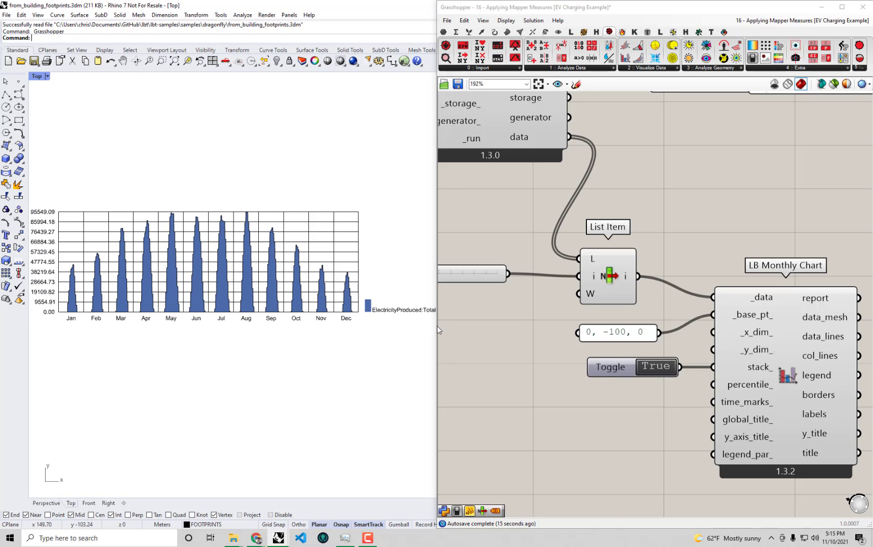
{"action": "left_click_drag", "start_coordinate": [436, 325], "coordinate": [550, 322]}
{"action": "right_click_drag", "start_coordinate": [609, 316], "coordinate": [707, 303]}
{"action": "right_click_drag", "start_coordinate": [653, 291], "coordinate": [702, 287]}
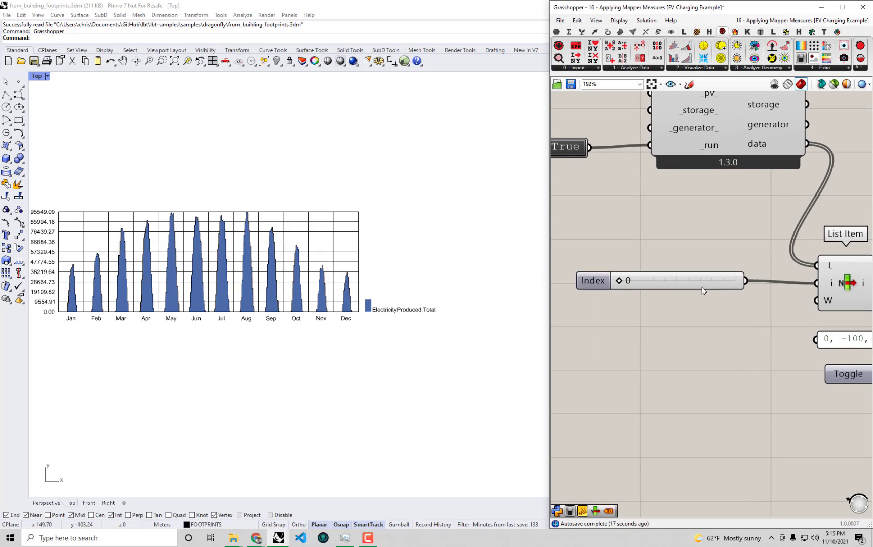
{"action": "left_click_drag", "start_coordinate": [854, 292], "coordinate": [828, 289]}
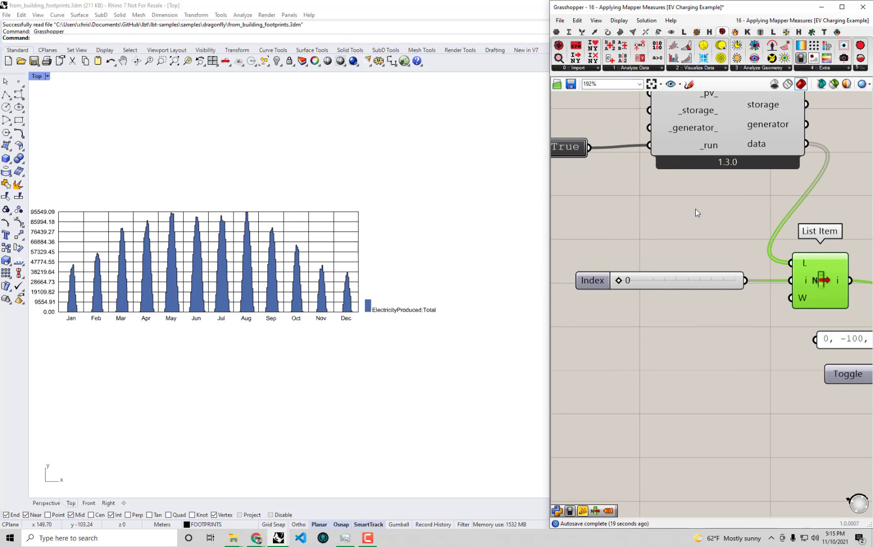
Set the List Item index slider to 1 to chart the next time series from the REopt data.
{"action": "right_click_drag", "start_coordinate": [741, 191], "coordinate": [745, 284]}
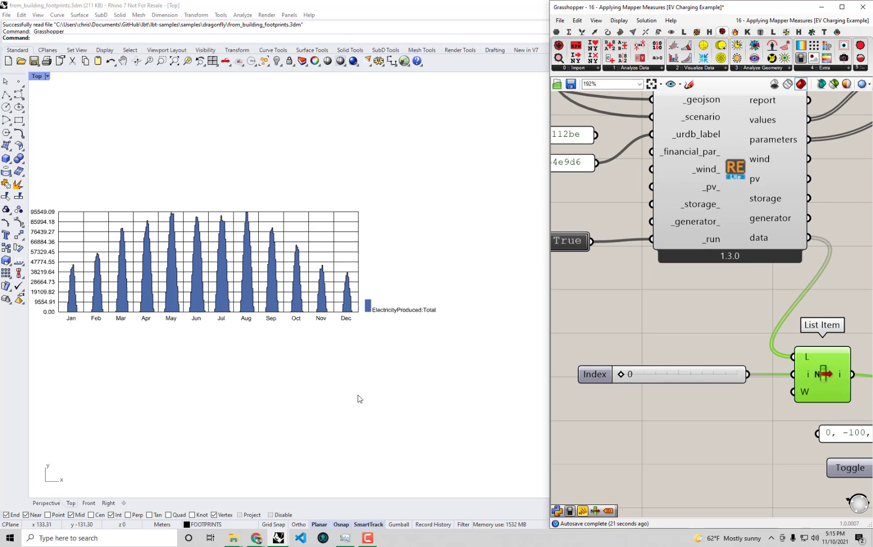
{"action": "right_click_drag", "start_coordinate": [357, 397], "coordinate": [400, 397]}
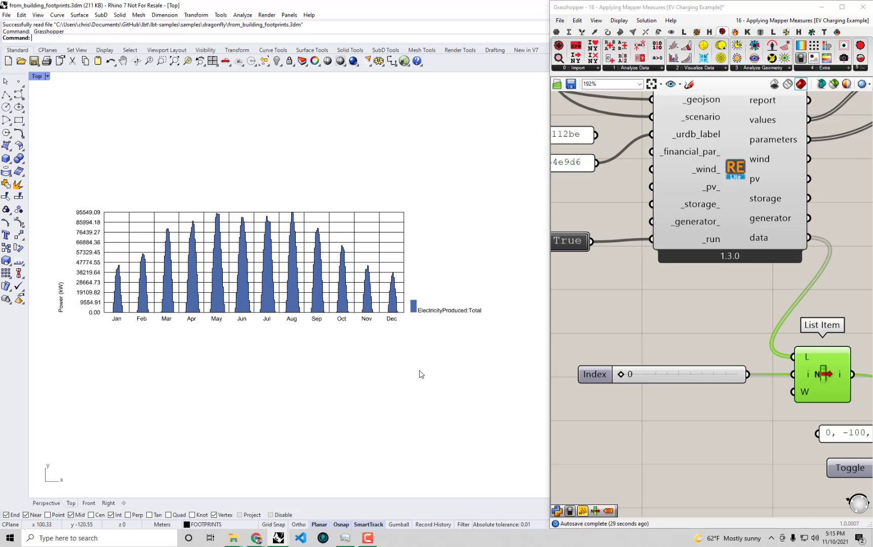
{"action": "left_click", "coordinate": [687, 429]}
{"action": "left_click_drag", "start_coordinate": [624, 377], "coordinate": [631, 376]}
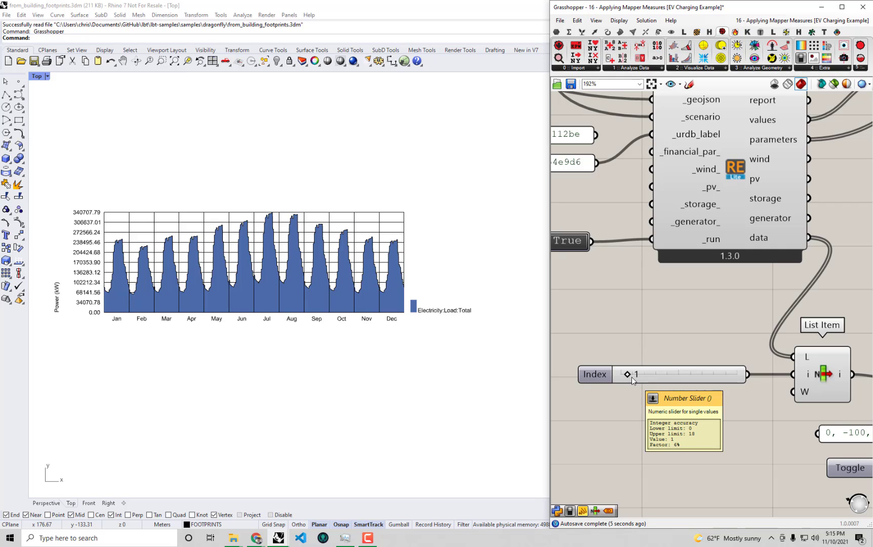
Set the List Item index slider to 2 and 3 to chart further time series, and return it to 0.
{"action": "scroll", "coordinate": [302, 223], "scroll_direction": "up", "scroll_amount": 2}
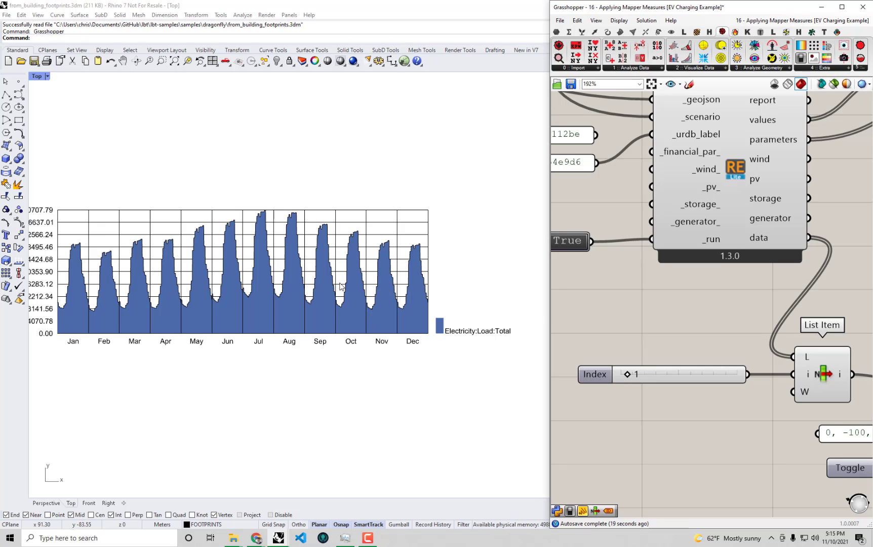
{"action": "mouse_move", "coordinate": [298, 239]}
{"action": "right_mouse_down"}
{"action": "mouse_move", "coordinate": [307, 245]}
{"action": "mouse_move", "coordinate": [304, 228]}
{"action": "right_mouse_up"}
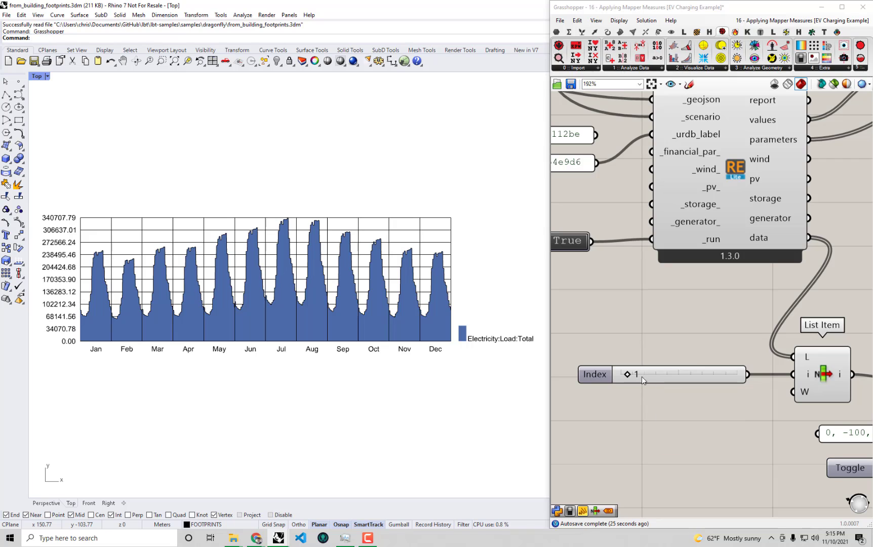
{"action": "left_click_drag", "start_coordinate": [631, 380], "coordinate": [637, 381]}
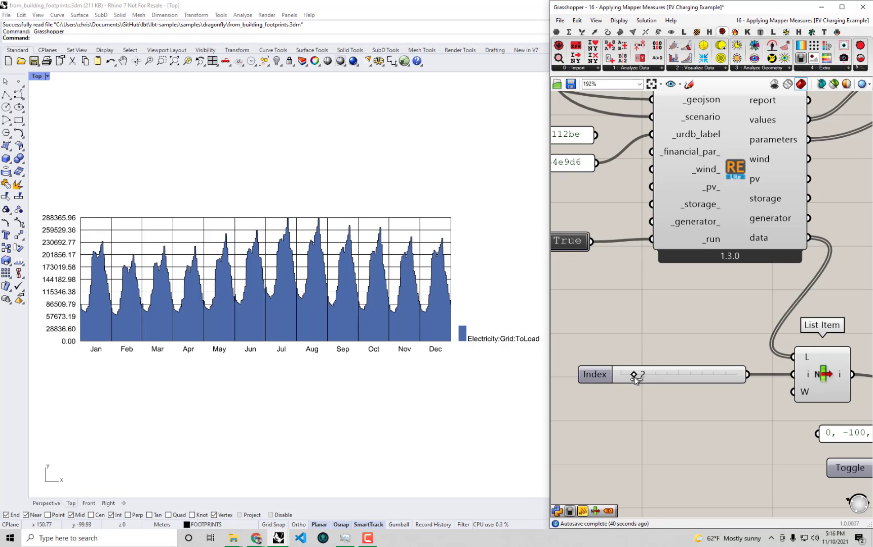
{"action": "left_click_drag", "start_coordinate": [634, 374], "coordinate": [639, 375]}
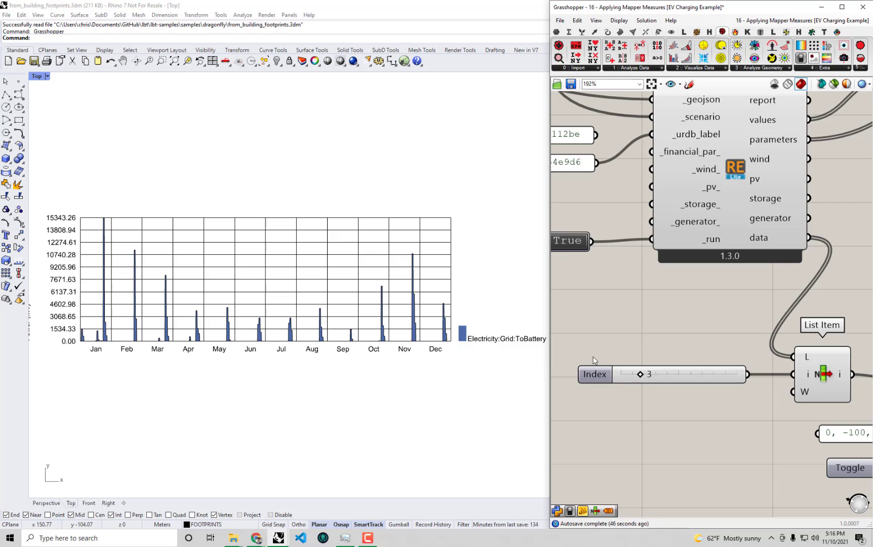
{"action": "left_click_drag", "start_coordinate": [646, 376], "coordinate": [620, 377]}
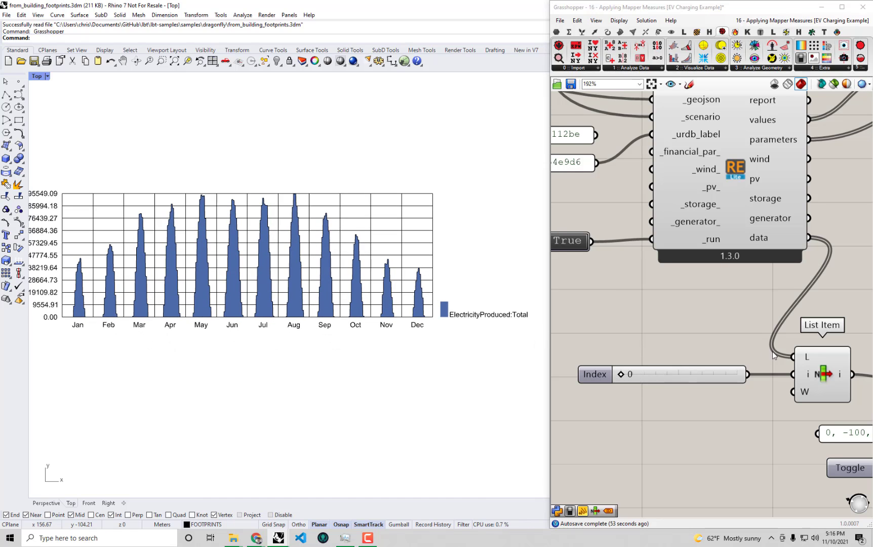
Add a +1 output to List Item and connect it to LB Monthly Chart's _data input alongside the existing wire.
{"action": "right_click_drag", "start_coordinate": [761, 343], "coordinate": [678, 341]}
{"action": "scroll", "coordinate": [679, 342], "scroll_direction": "up", "scroll_amount": 5}
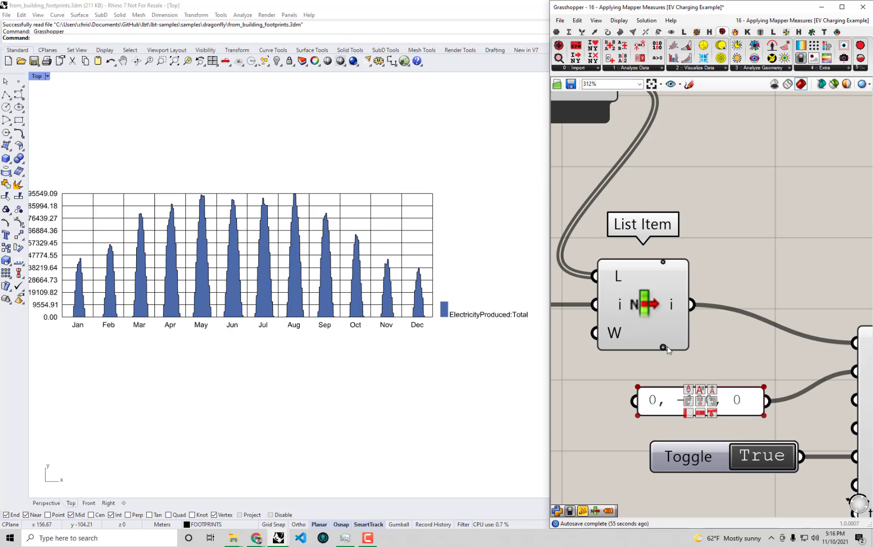
{"action": "left_click", "coordinate": [659, 340]}
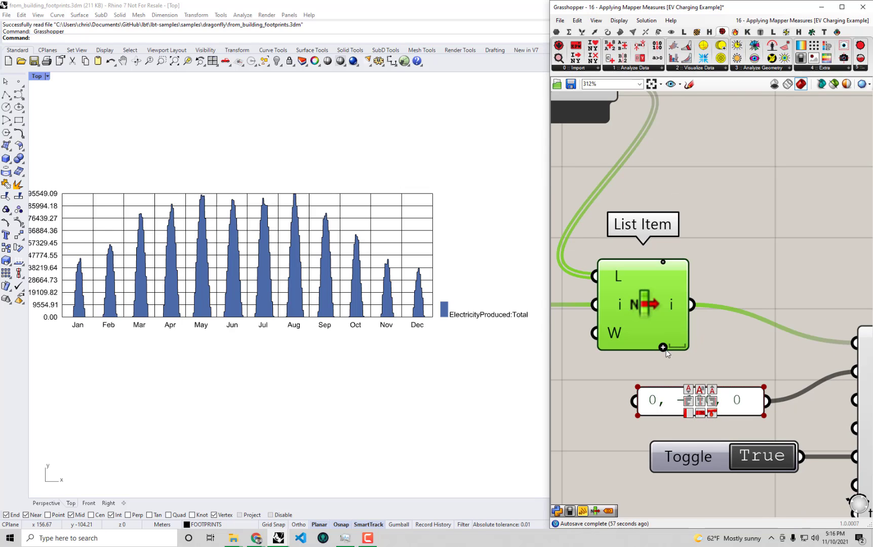
{"action": "scroll", "coordinate": [664, 346], "scroll_direction": "up", "scroll_amount": 1}
{"action": "left_click", "coordinate": [703, 348]}
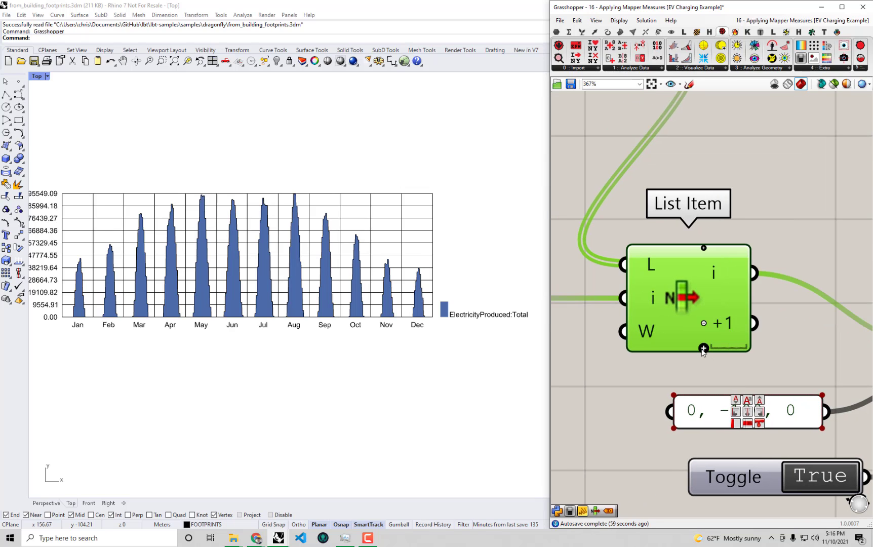
{"action": "scroll", "coordinate": [703, 348], "scroll_direction": "down", "scroll_amount": 4}
{"action": "mouse_move", "coordinate": [689, 314]}
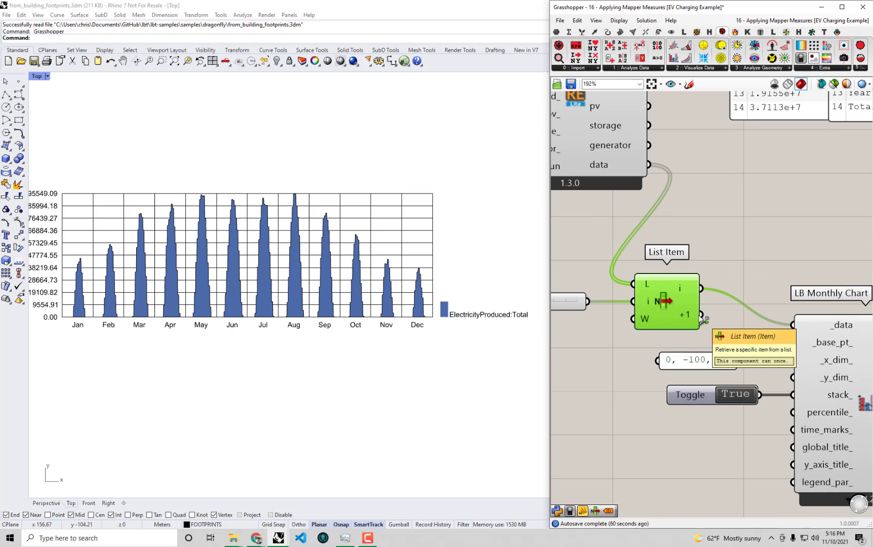
{"action": "left_click_drag", "start_coordinate": [700, 314], "coordinate": [791, 325]}
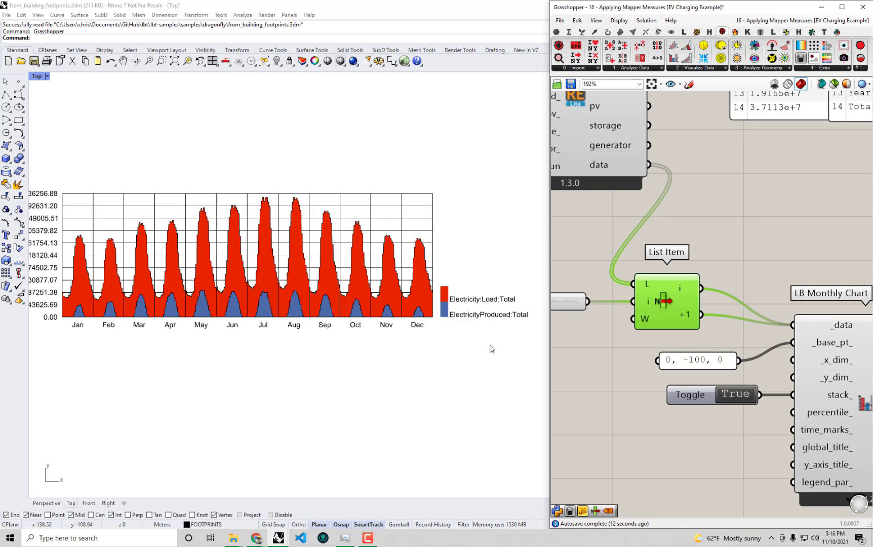
Widen the Grasshopper window and move LB Monthly Chart with its base point panel and toggle farther from List Item.
{"action": "scroll", "coordinate": [755, 320], "scroll_direction": "down", "scroll_amount": 2}
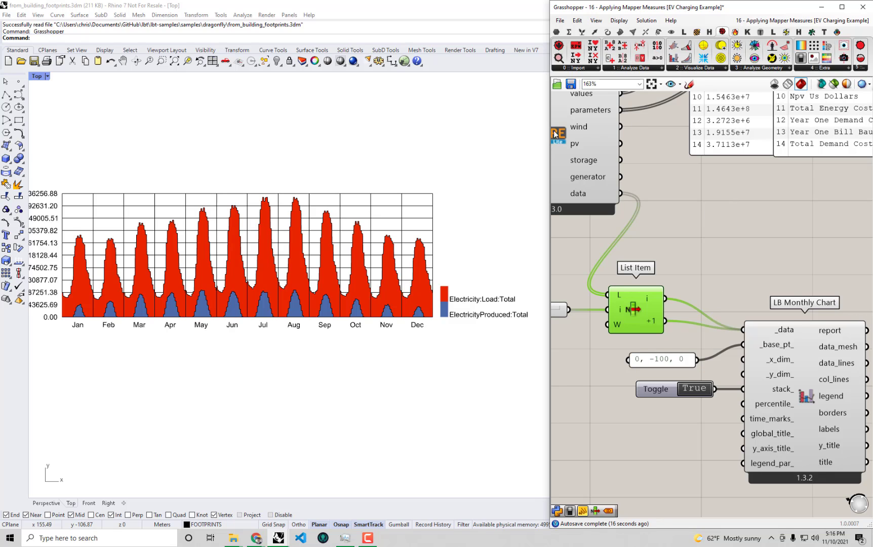
{"action": "left_click_drag", "start_coordinate": [551, 130], "coordinate": [328, 130]}
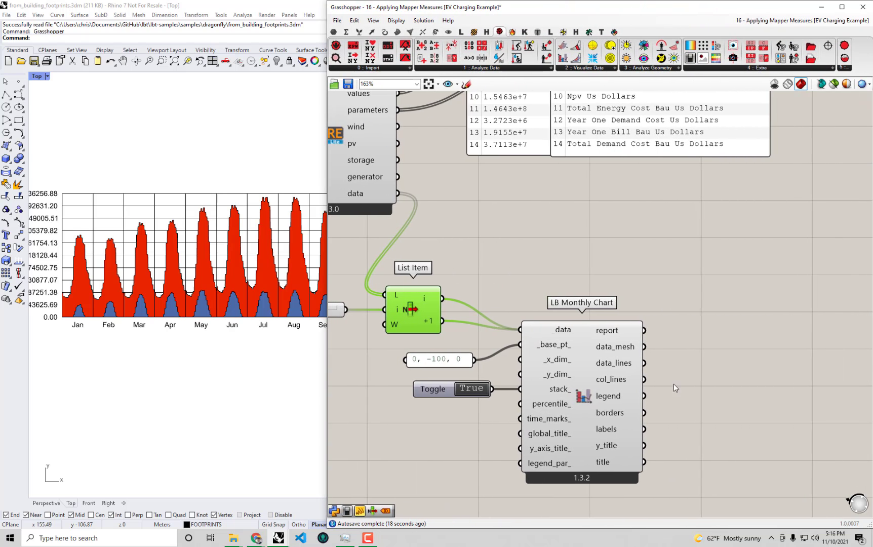
{"action": "left_click_drag", "start_coordinate": [706, 460], "coordinate": [446, 340]}
{"action": "left_click_drag", "start_coordinate": [440, 357], "coordinate": [534, 370]}
{"action": "left_click", "coordinate": [568, 229]}
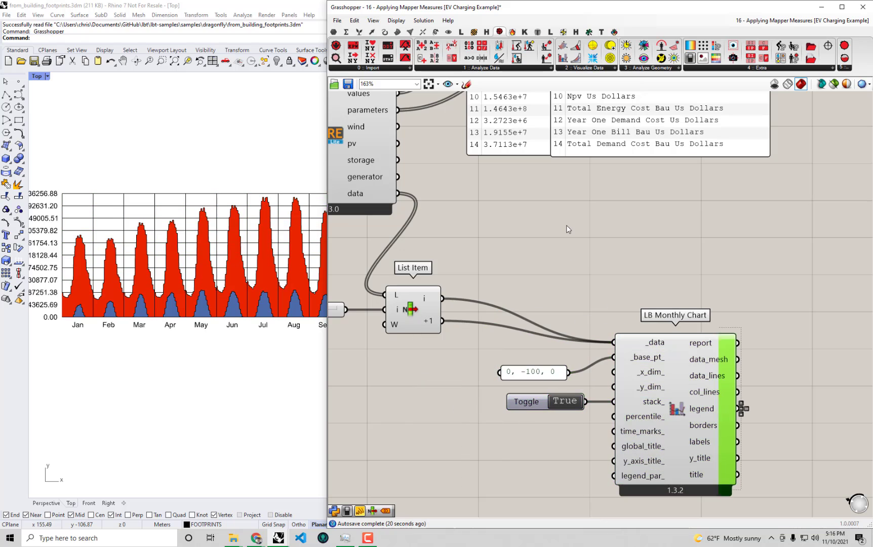
Place an LB Arithmetic Operation component above LB Monthly Chart and connect List Item's +1 output to its _data_1 input.
{"action": "left_click", "coordinate": [486, 68]}
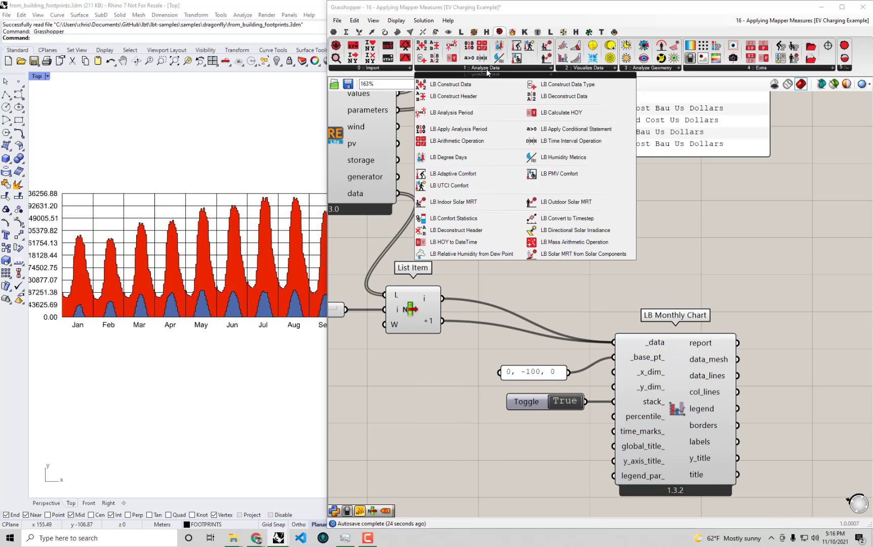
{"action": "left_click", "coordinate": [480, 141]}
{"action": "left_click", "coordinate": [547, 254]}
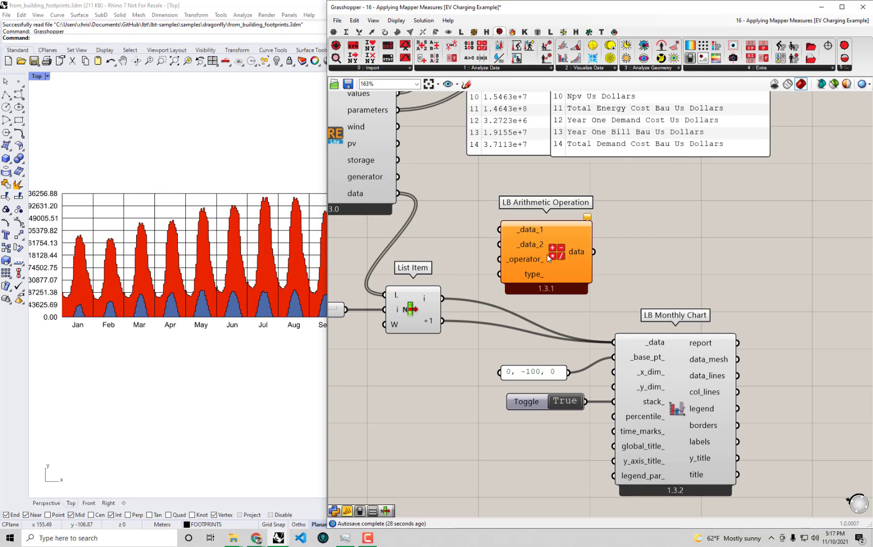
{"action": "scroll", "coordinate": [435, 324], "scroll_direction": "up", "scroll_amount": 1}
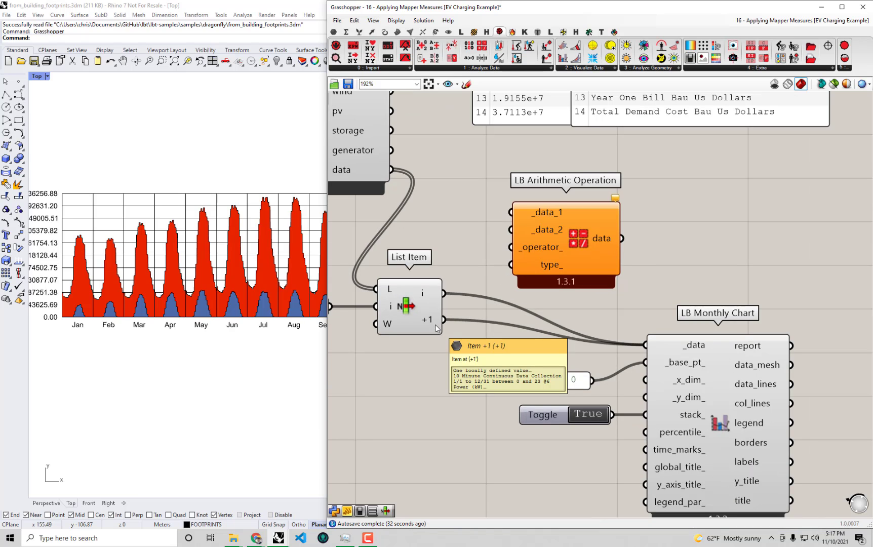
{"action": "left_click_drag", "start_coordinate": [574, 256], "coordinate": [616, 260]}
{"action": "scroll", "coordinate": [501, 291], "scroll_direction": "up", "scroll_amount": 1}
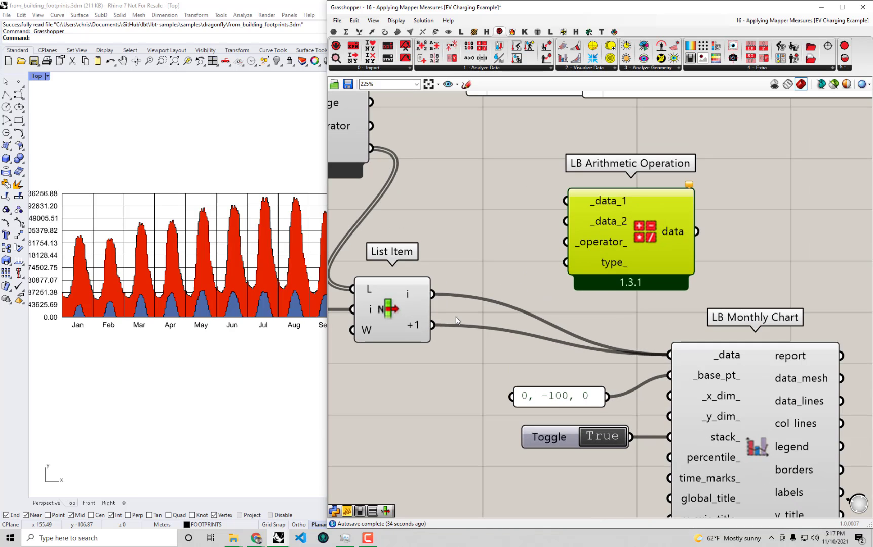
{"action": "mouse_move", "coordinate": [432, 324]}
{"action": "left_mouse_down"}
{"action": "mouse_move", "coordinate": [529, 215]}
{"action": "mouse_move", "coordinate": [559, 195]}
{"action": "left_mouse_up"}
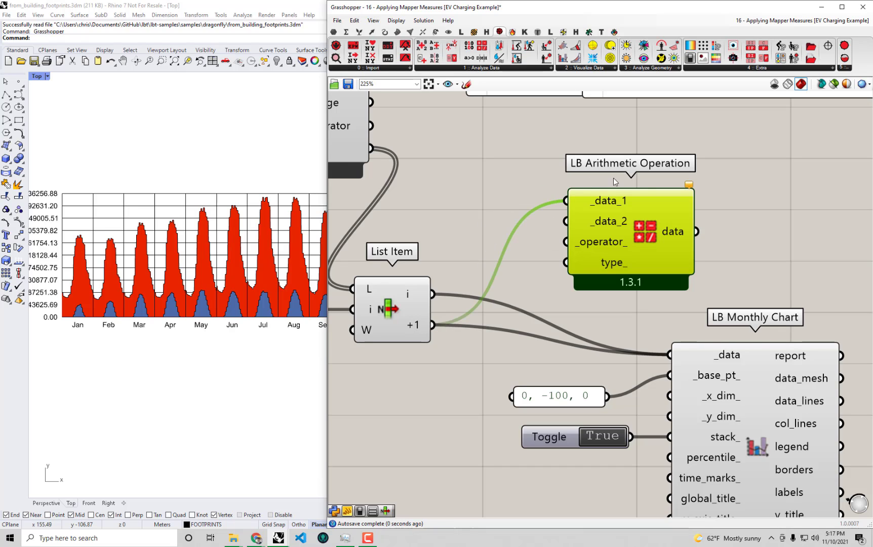
Add a panel containing -1 near List Item and move LB Arithmetic Operation farther away to make room.
{"action": "double_click", "coordinate": [454, 209]}
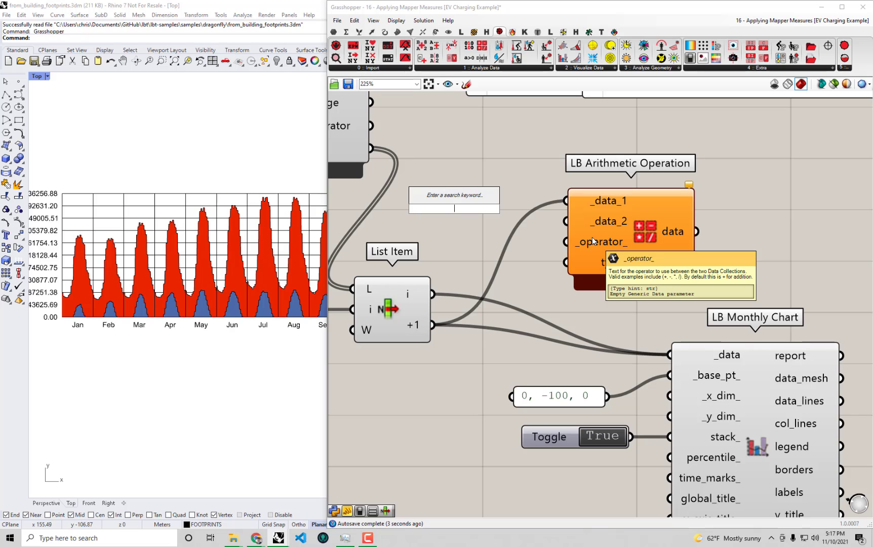
{"action": "type", "text": "\""}
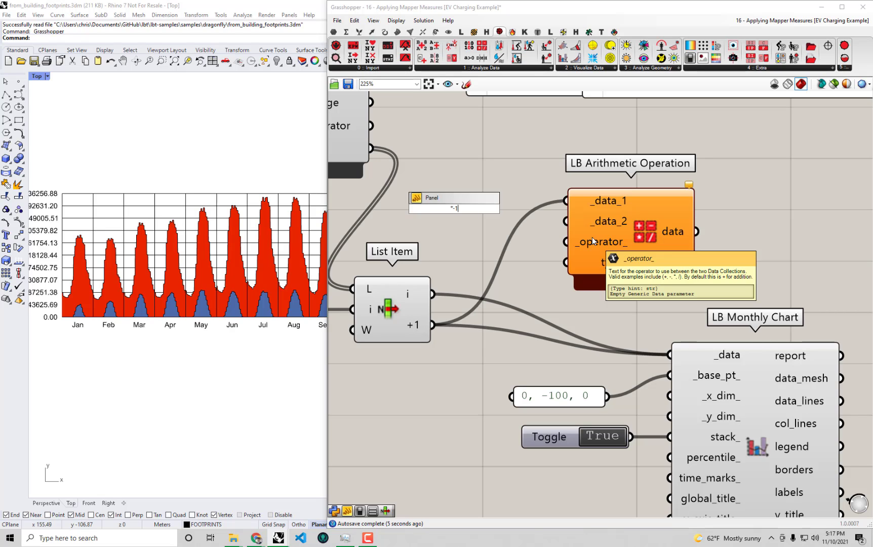
{"action": "type", "text": "-1"}
{"action": "key", "text": "Return"}
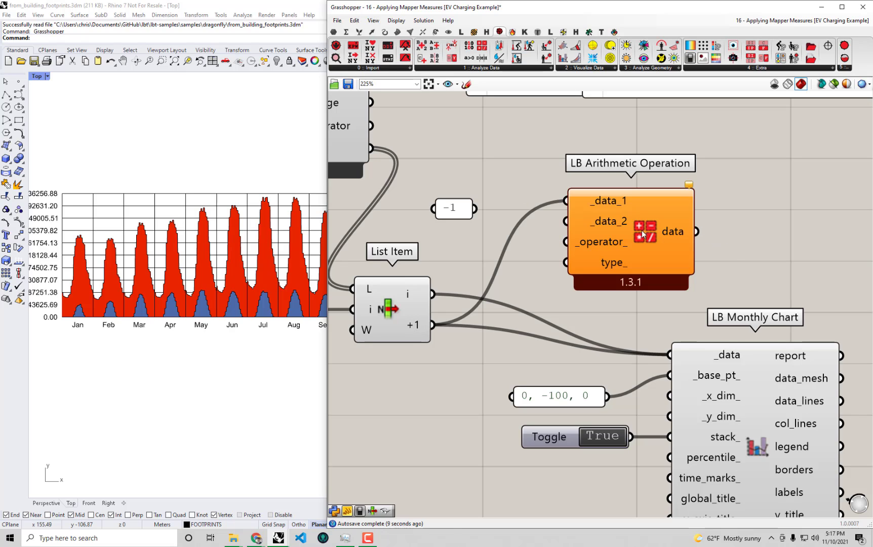
{"action": "left_click_drag", "start_coordinate": [572, 228], "coordinate": [618, 215]}
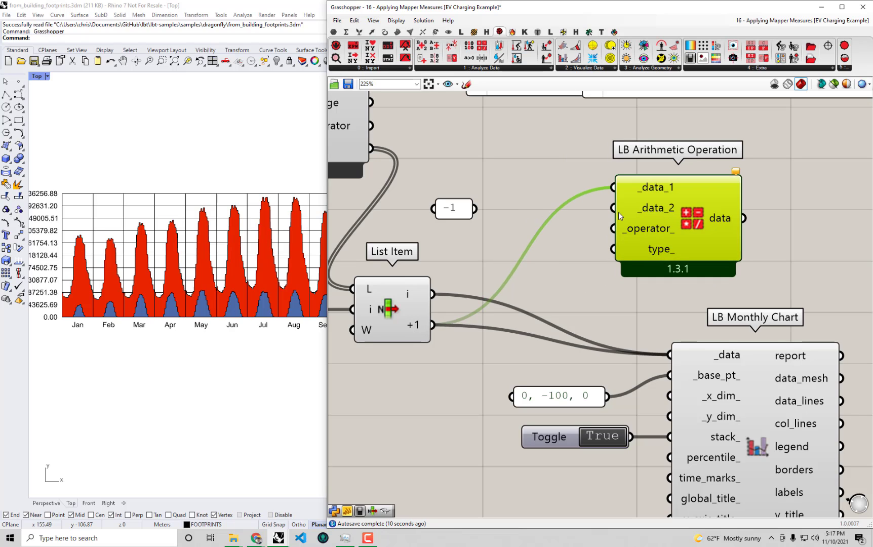
Add a Number parameter fed by the -1 panel and connect it to _data_2 of LB Arithmetic Operation.
{"action": "double_click", "coordinate": [528, 192]}
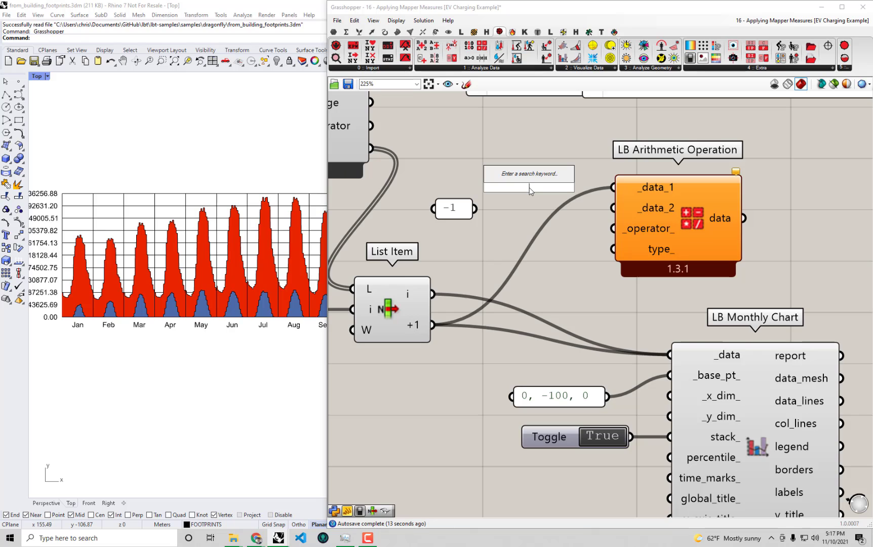
{"action": "type", "text": "nu"}
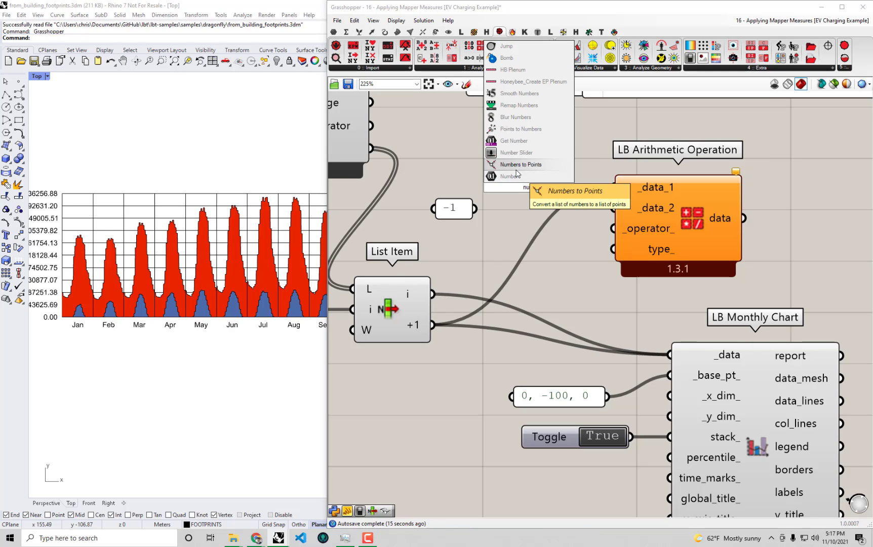
{"action": "left_click", "coordinate": [516, 176]}
{"action": "left_click_drag", "start_coordinate": [474, 208], "coordinate": [495, 208]}
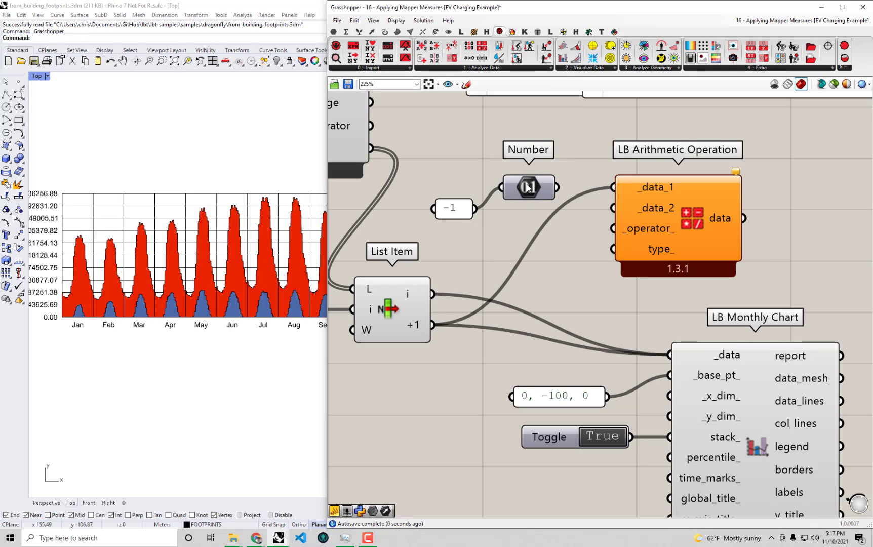
{"action": "left_click", "coordinate": [541, 209]}
{"action": "left_click_drag", "start_coordinate": [554, 210], "coordinate": [627, 211]}
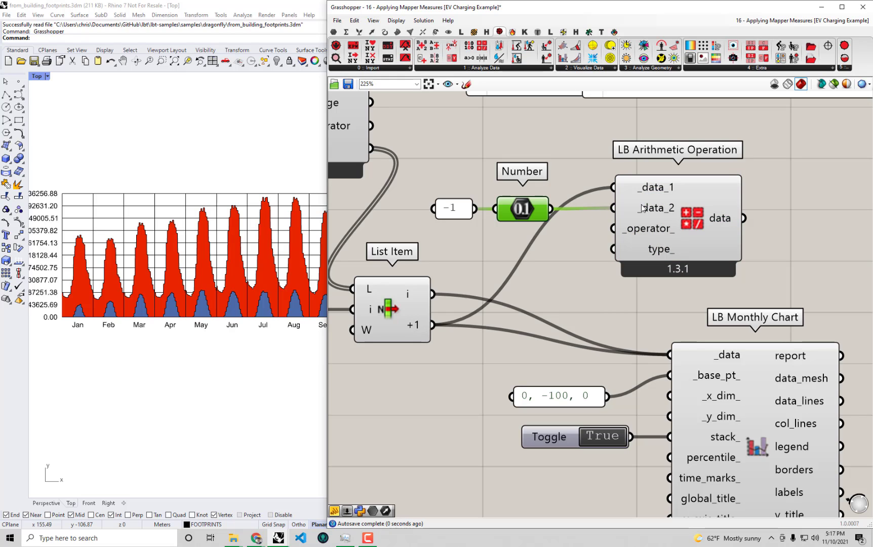
Add a panel containing * and connect it to the _operator_ input of LB Arithmetic Operation.
{"action": "double_click", "coordinate": [558, 274]}
{"action": "type", "text": "\"8"}
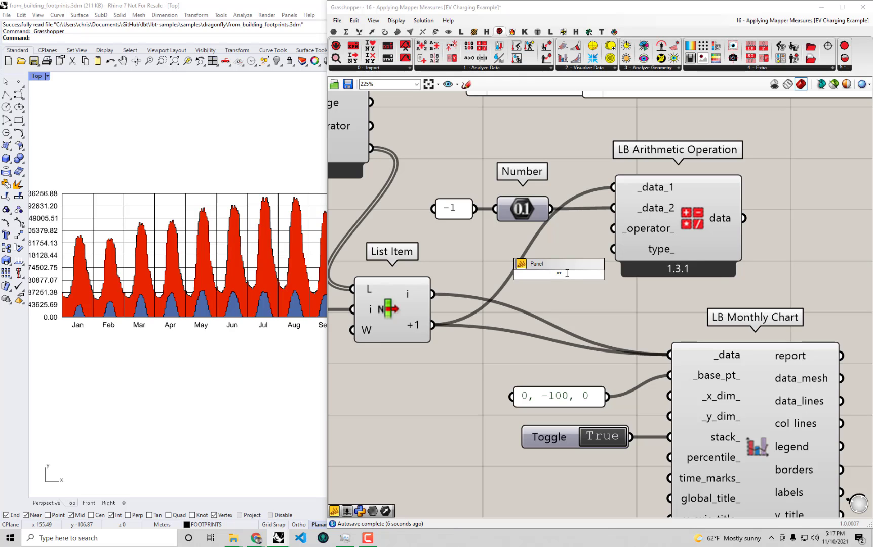
{"action": "key", "text": "Return"}
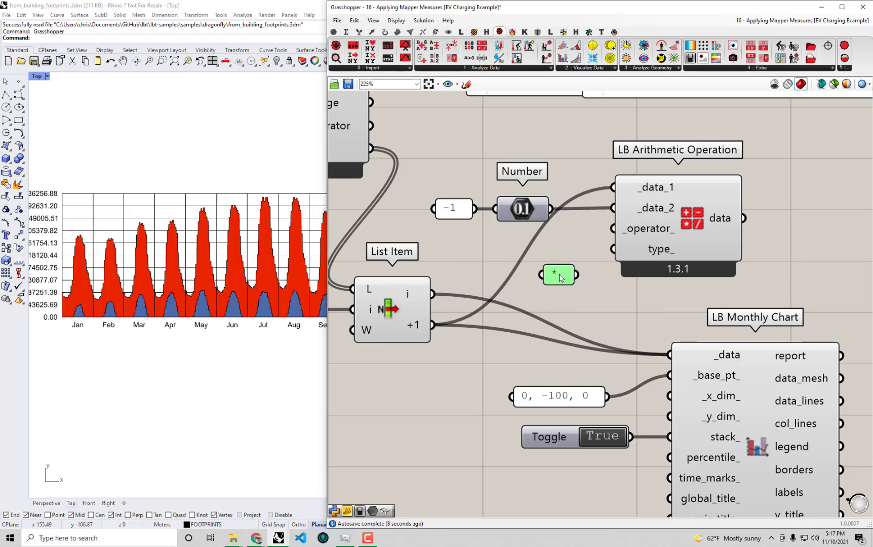
{"action": "left_click_drag", "start_coordinate": [561, 277], "coordinate": [612, 229]}
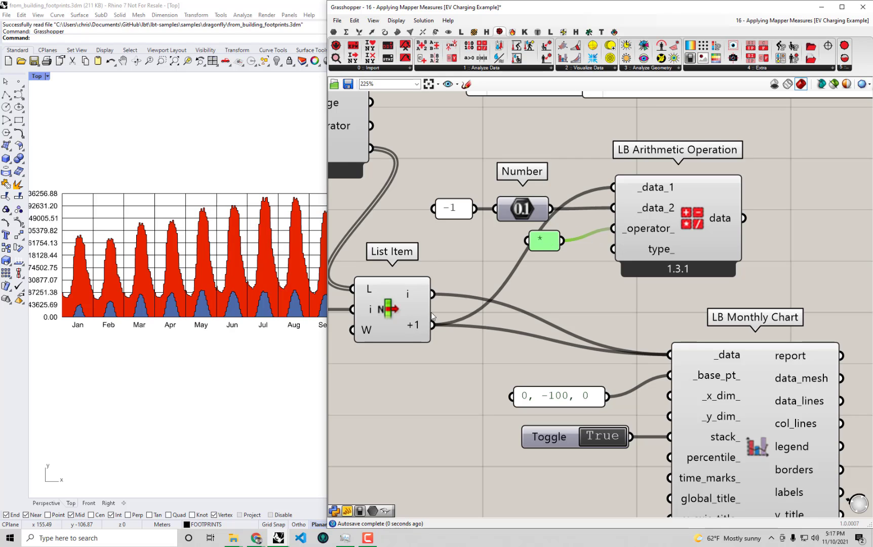
Replace the wires into LB Monthly Chart's _data with LB Arithmetic Operation's data output, and add List Item's i output to the same input.
{"action": "mouse_move", "coordinate": [416, 328]}
{"action": "right_click_drag", "start_coordinate": [739, 243], "coordinate": [727, 227]}
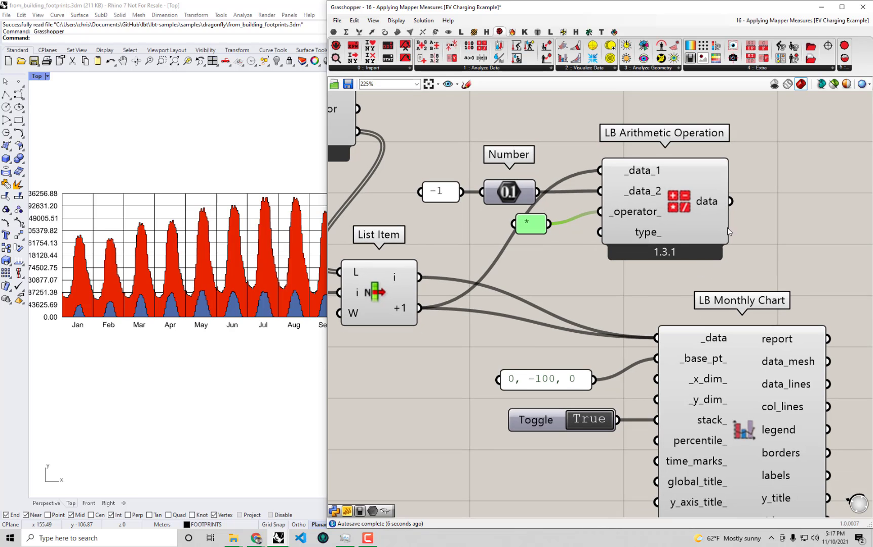
{"action": "left_click_drag", "start_coordinate": [730, 202], "coordinate": [657, 339]}
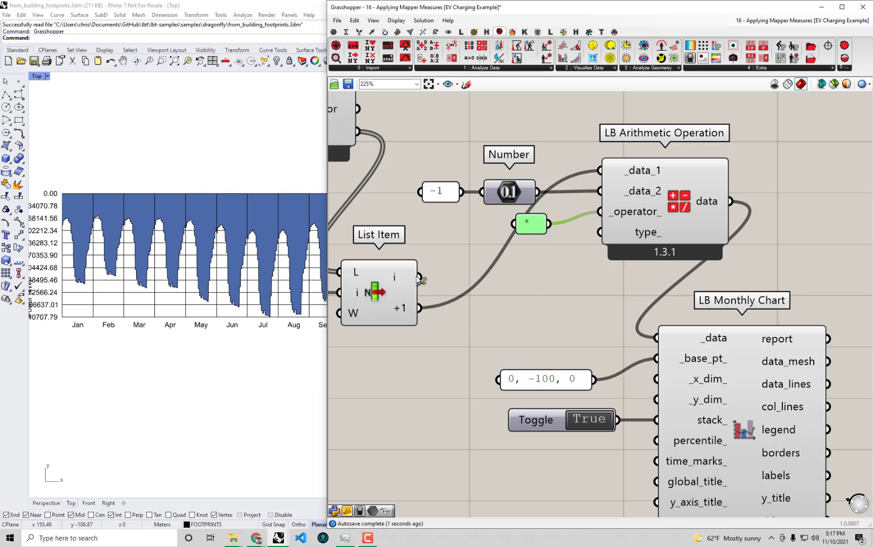
{"action": "left_click_drag", "start_coordinate": [419, 278], "coordinate": [662, 339], "text": "shift"}
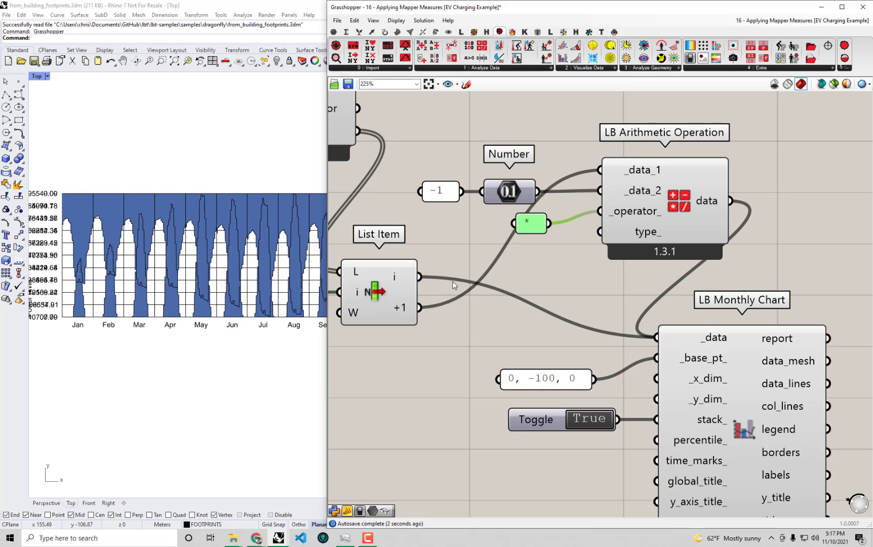
Flatten List Item's i output and LB Arithmetic Operation's data output.
{"action": "right_click", "coordinate": [397, 274]}
{"action": "left_click", "coordinate": [436, 330]}
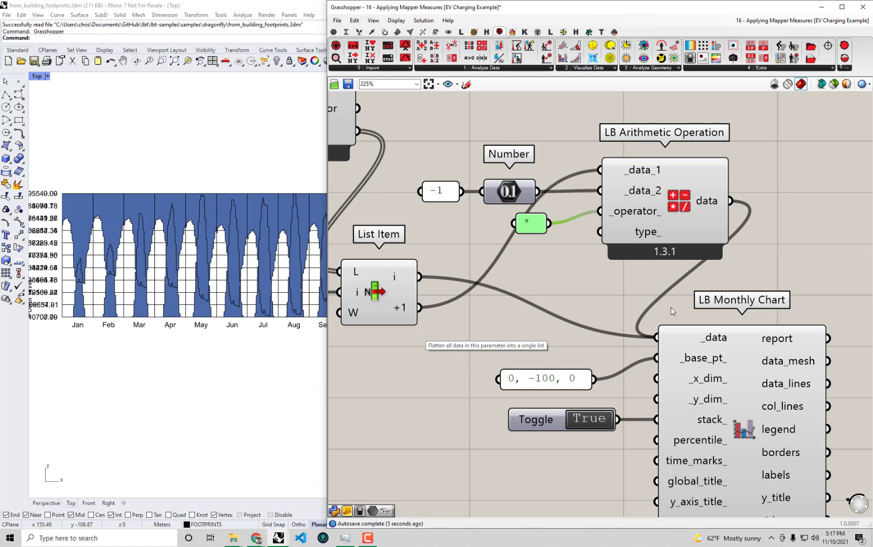
{"action": "right_click", "coordinate": [709, 203]}
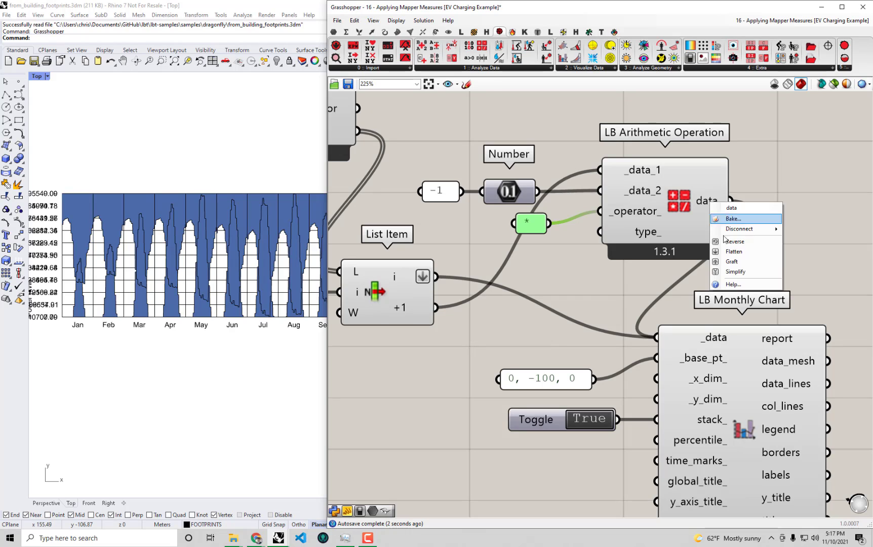
{"action": "left_click", "coordinate": [731, 261]}
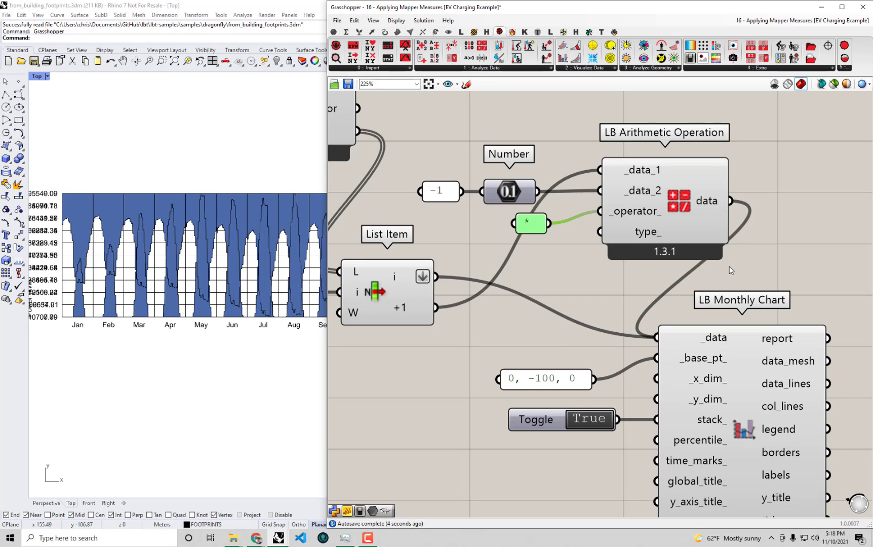
Narrow the Grasshopper window and examine the stacked monthly chart of electricity produced and power, including its axis labels and legend, in Rhino's Top viewport.
{"action": "left_click", "coordinate": [713, 200]}
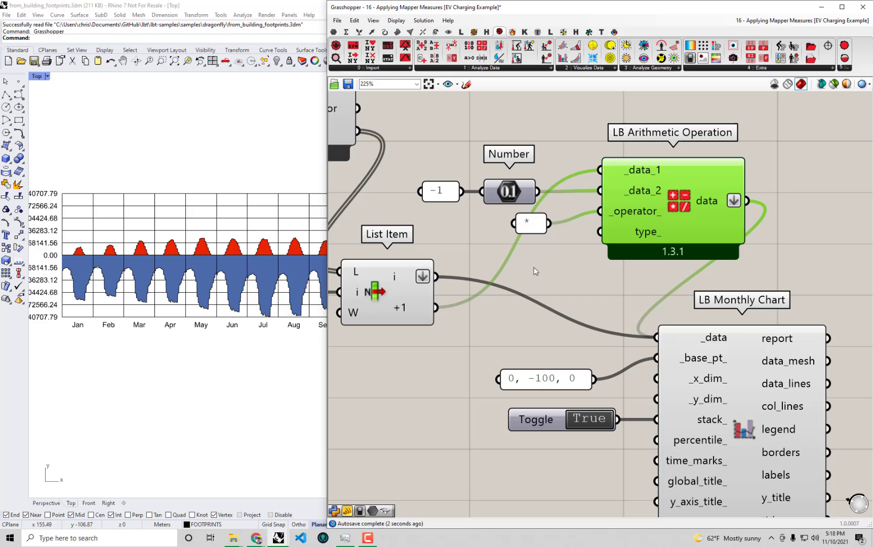
{"action": "left_click", "coordinate": [395, 270]}
{"action": "left_click_drag", "start_coordinate": [326, 245], "coordinate": [522, 245]}
{"action": "scroll", "coordinate": [778, 278], "scroll_direction": "down", "scroll_amount": 1}
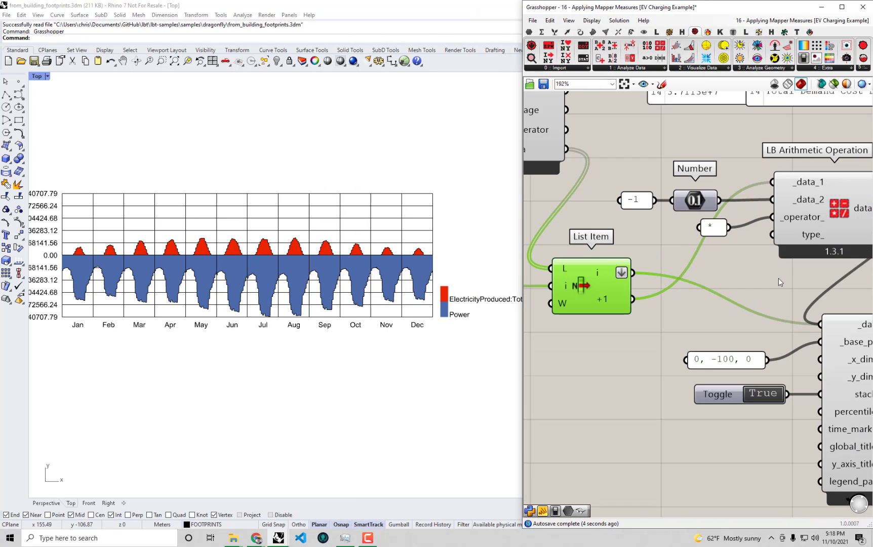
{"action": "right_click_drag", "start_coordinate": [660, 251], "coordinate": [693, 252]}
{"action": "right_click_drag", "start_coordinate": [281, 281], "coordinate": [187, 259]}
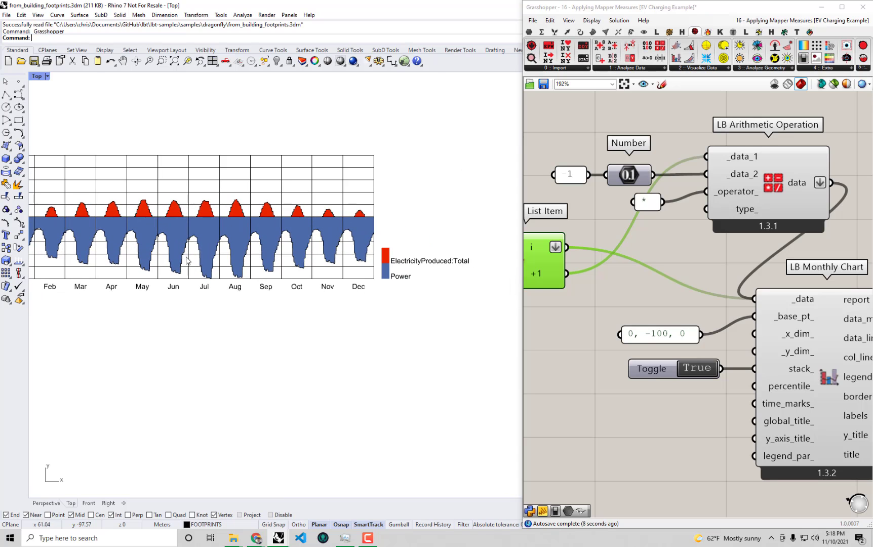
{"action": "right_click_drag", "start_coordinate": [258, 250], "coordinate": [336, 253]}
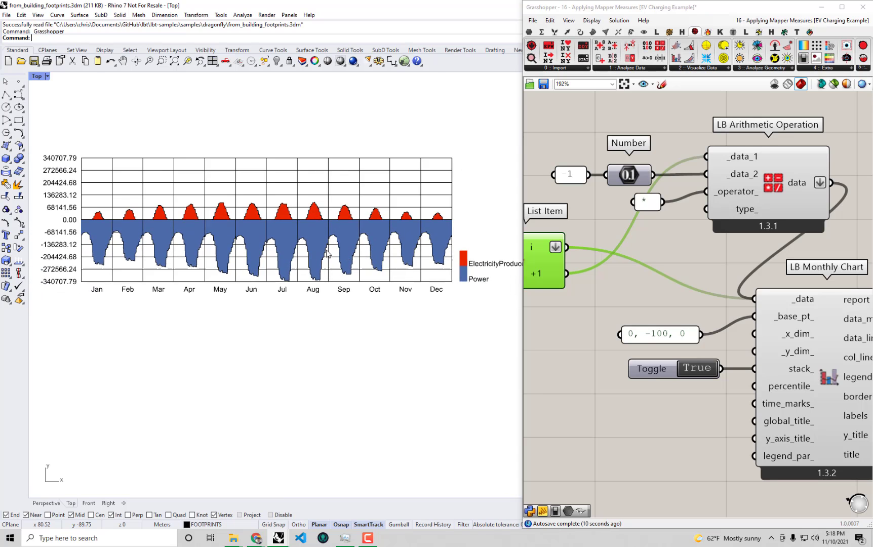
{"action": "scroll", "coordinate": [285, 222], "scroll_direction": "up", "scroll_amount": 1}
{"action": "scroll", "coordinate": [285, 223], "scroll_direction": "down", "scroll_amount": 1}
{"action": "right_click_drag", "start_coordinate": [404, 284], "coordinate": [437, 290]}
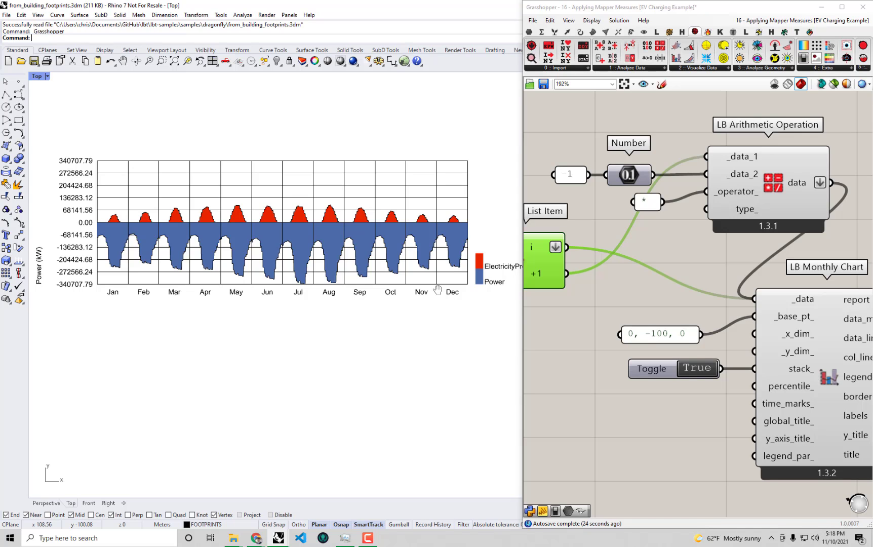
{"action": "left_click", "coordinate": [659, 307]}
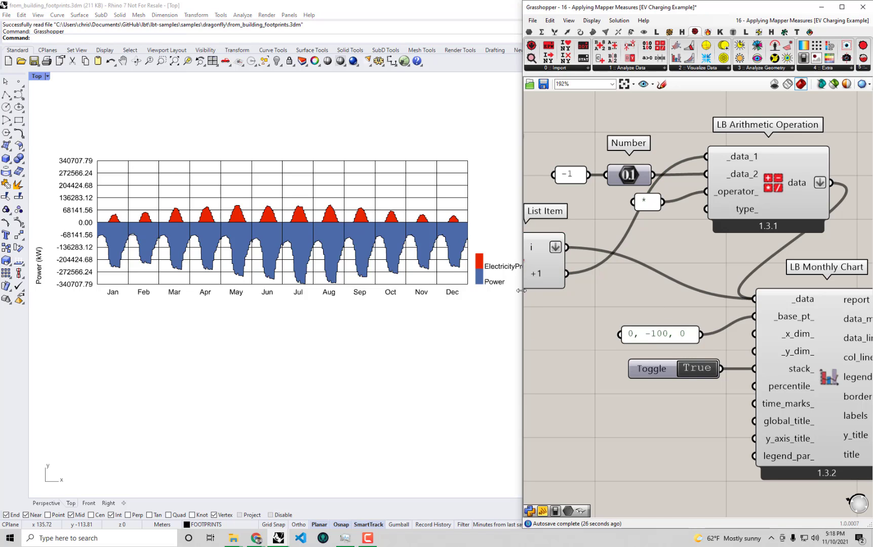
{"action": "right_click_drag", "start_coordinate": [408, 298], "coordinate": [388, 306]}
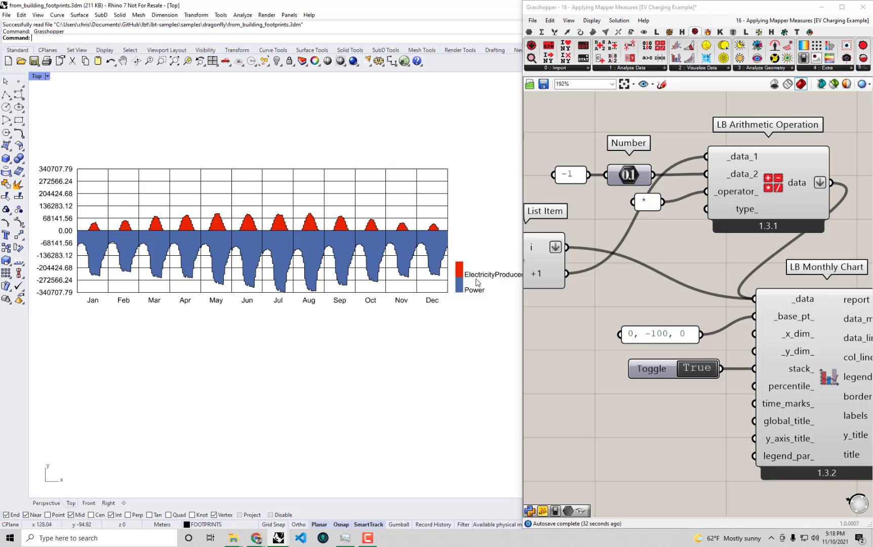
{"action": "right_click_drag", "start_coordinate": [476, 282], "coordinate": [452, 282]}
{"action": "right_click_drag", "start_coordinate": [325, 290], "coordinate": [376, 288]}
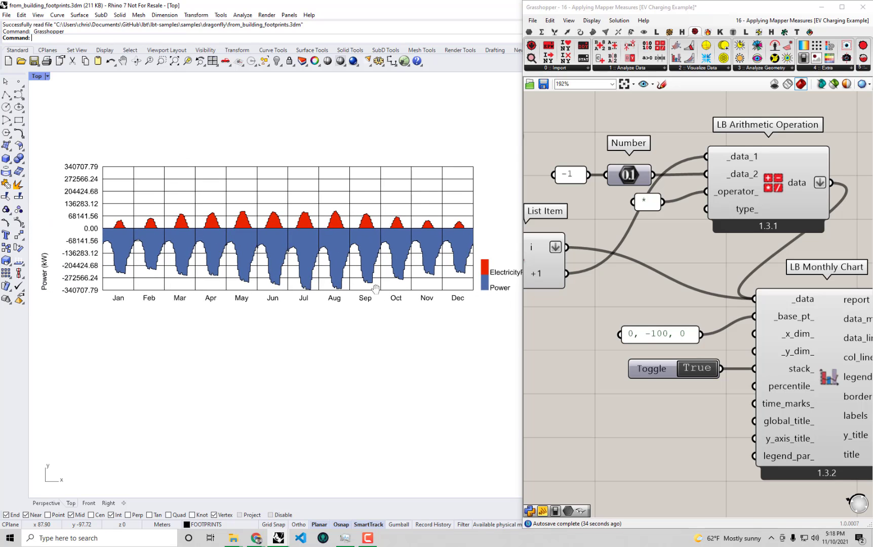
Maximize the Grasshopper window around DF Run REopt and its two _urdb_label_ panels, and open the component search above DF Run REopt.
{"action": "left_click", "coordinate": [651, 299]}
{"action": "scroll", "coordinate": [753, 381], "scroll_direction": "down", "scroll_amount": 5}
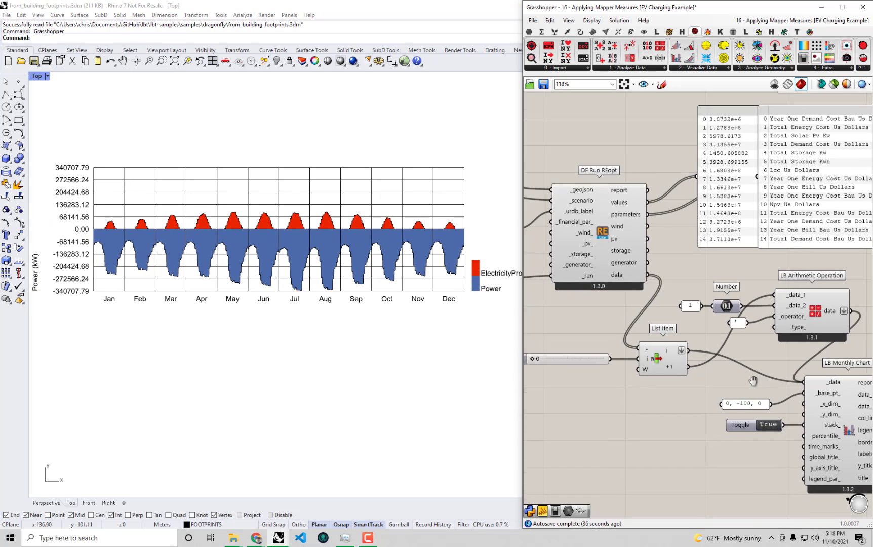
{"action": "right_click_drag", "start_coordinate": [753, 380], "coordinate": [757, 386]}
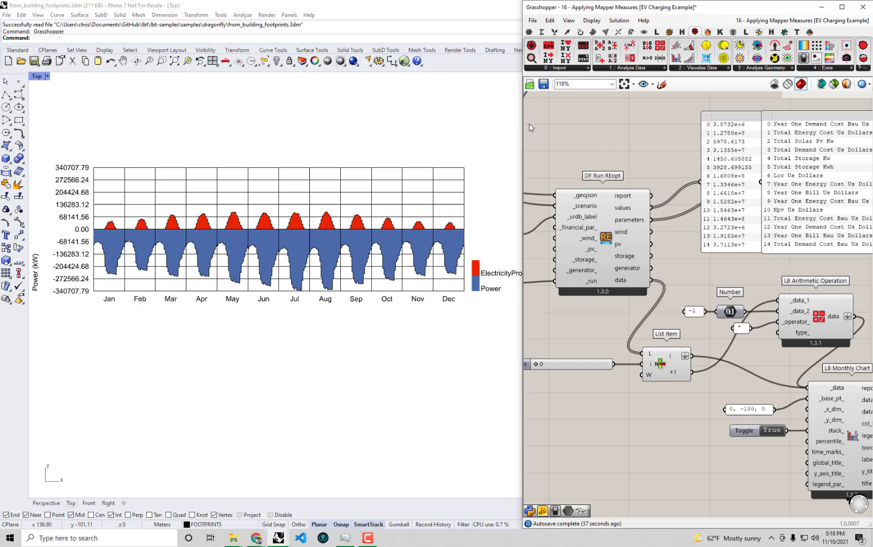
{"action": "double_click", "coordinate": [606, 14]}
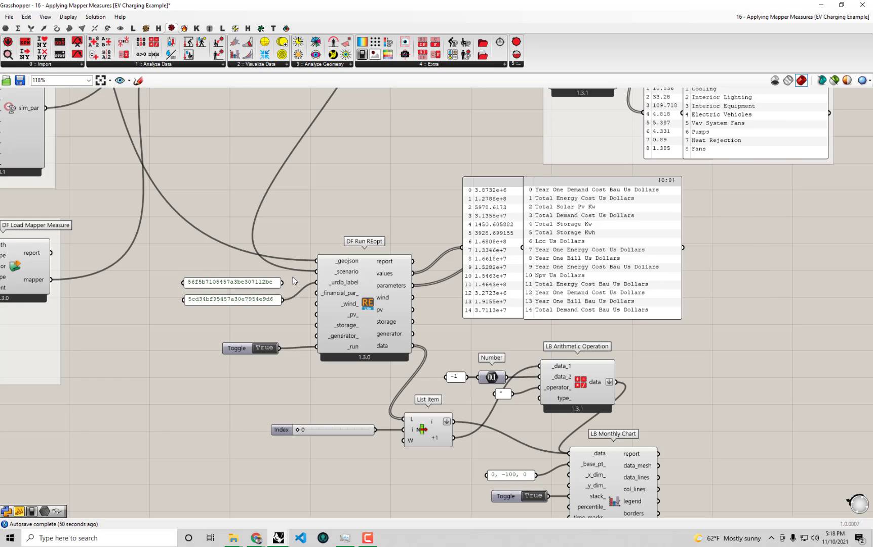
{"action": "left_click_drag", "start_coordinate": [266, 316], "coordinate": [216, 258]}
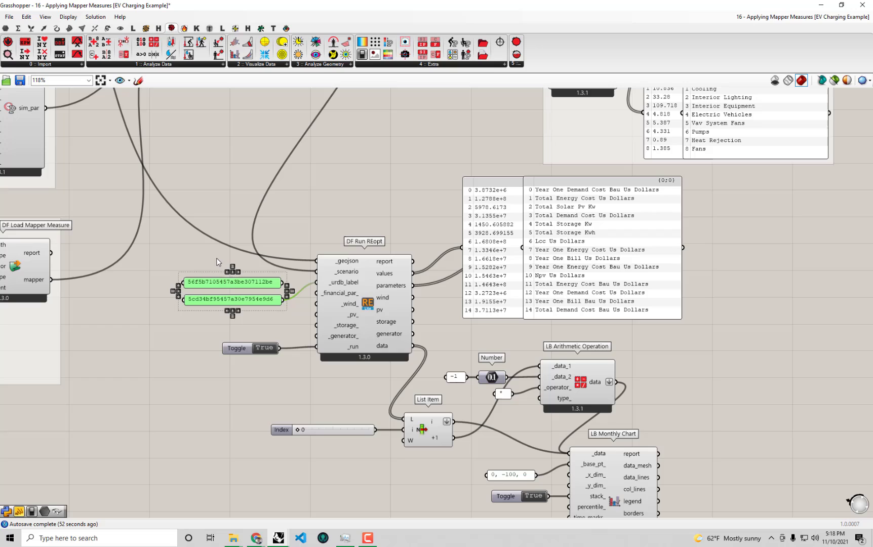
{"action": "double_click", "coordinate": [319, 206]}
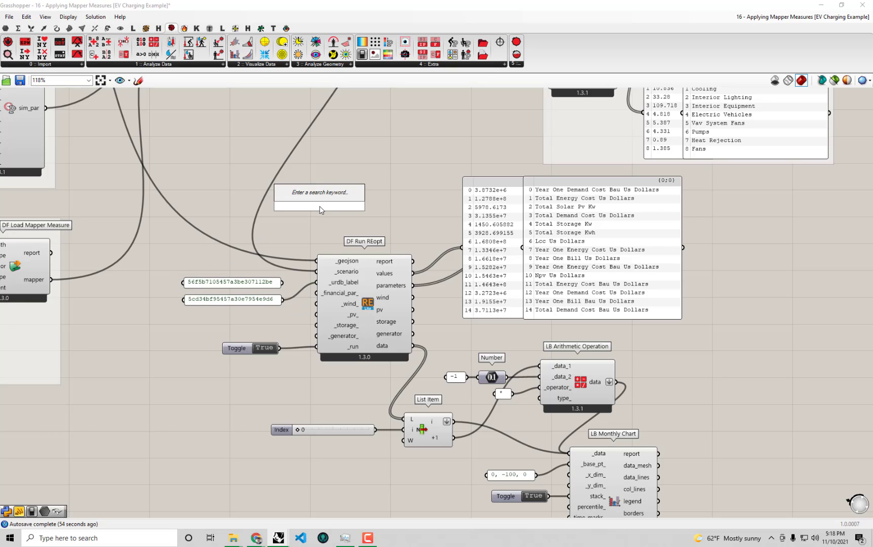